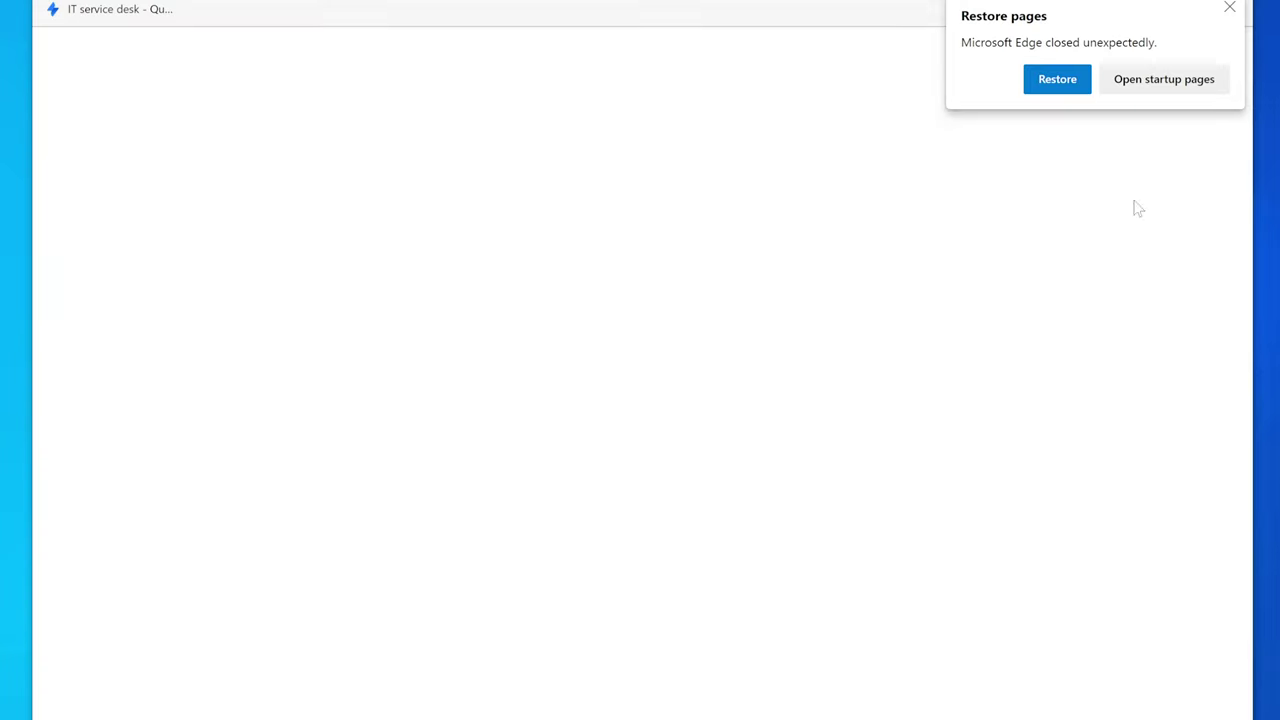
# Restore the browser pages from the session that closed unexpectedly.
pyautogui.click(1078, 86)
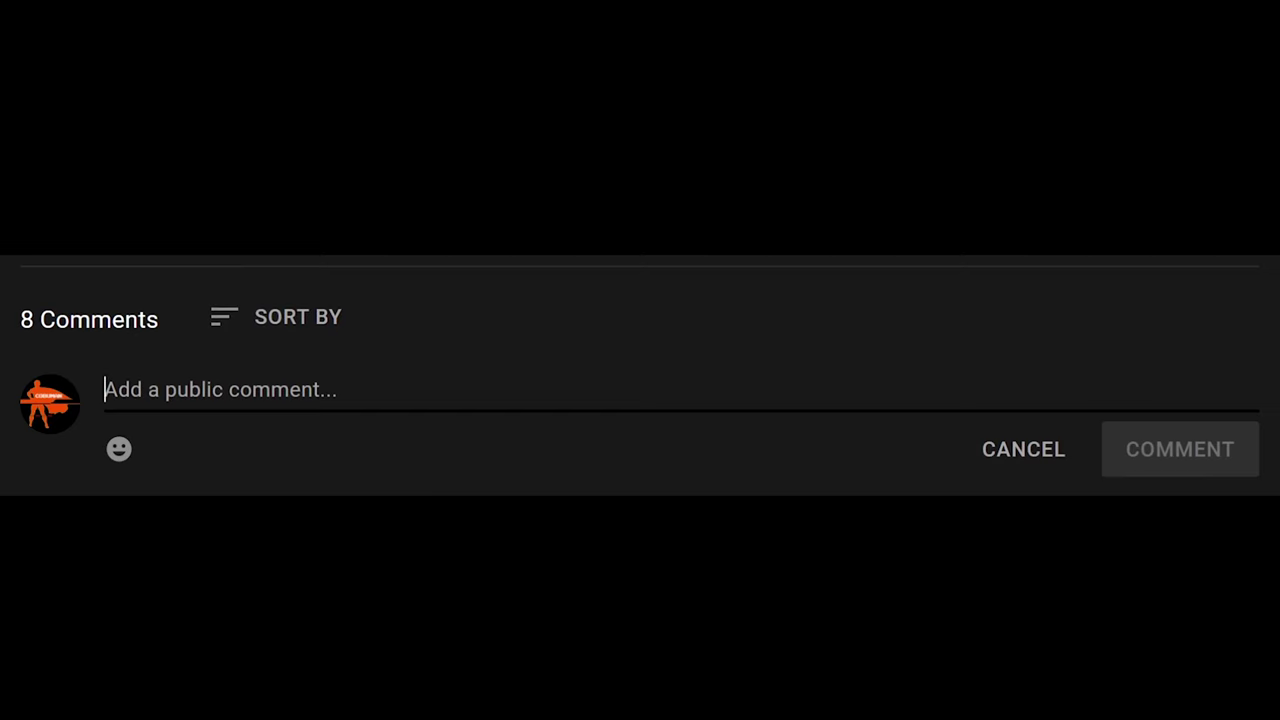
# Write "Present!" as a public comment under the video.
pyautogui.write('Present')
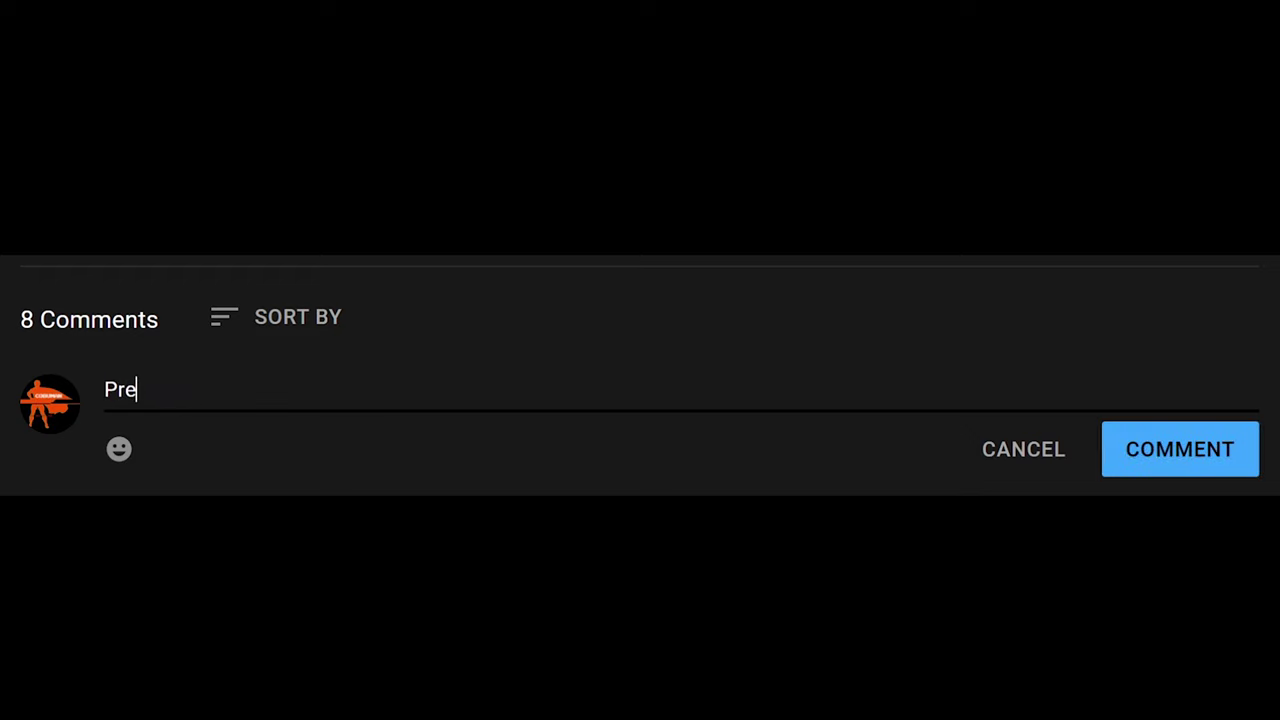
pyautogui.write('!')
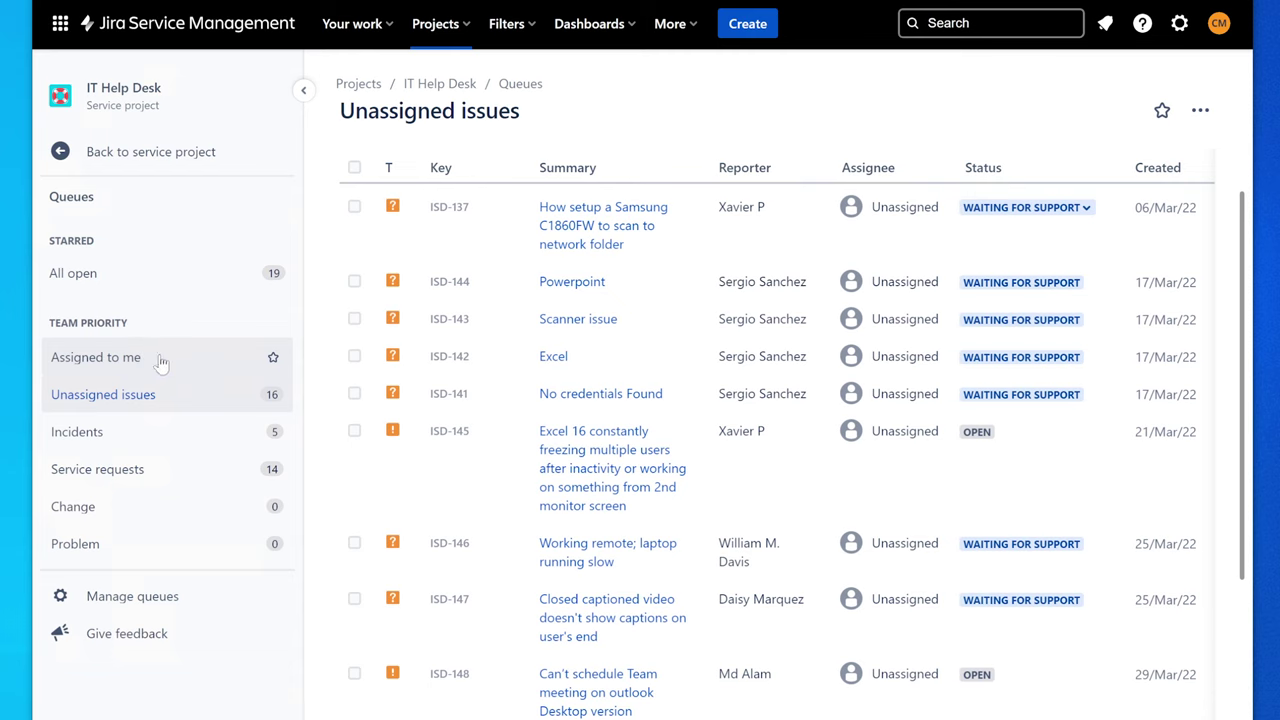
# Show the issues assigned to me and open the request about the networked scanner going offline when users try to scan.
pyautogui.click(148, 358)
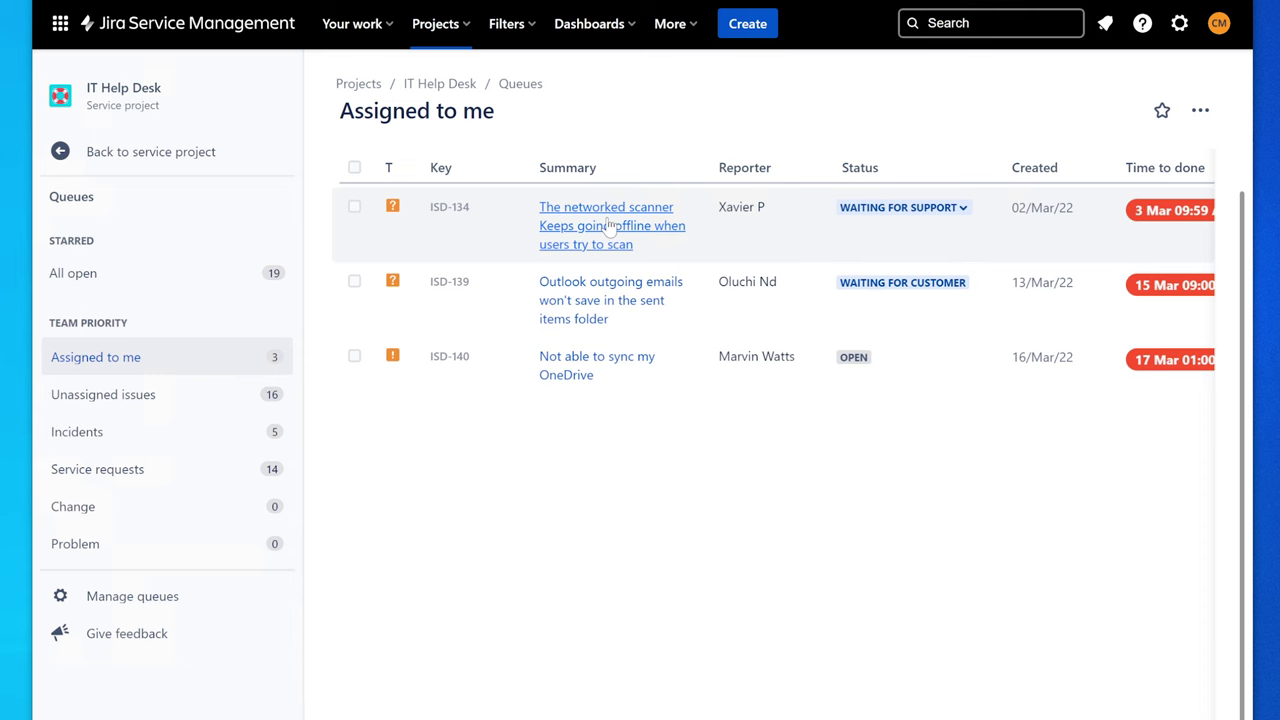
pyautogui.click(610, 227)
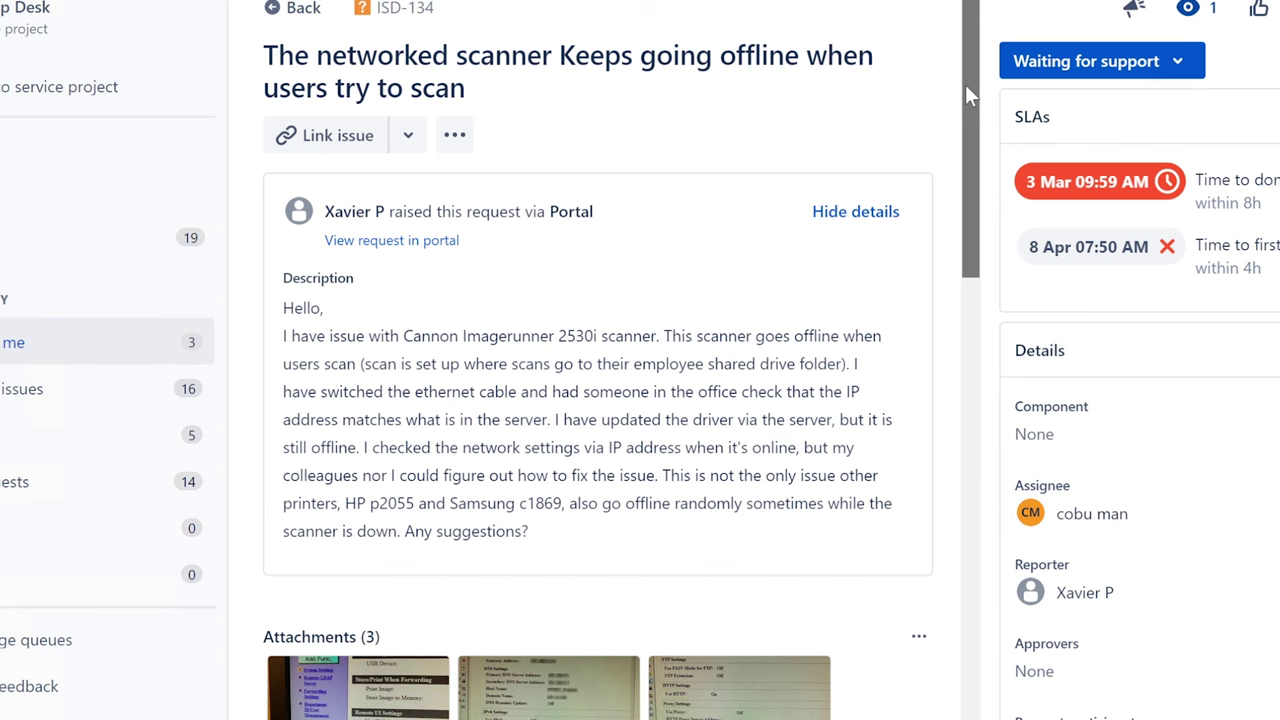
# Read the request's description and the agent's comment suggesting a DNS issue, highlighting that comment's text.
pyautogui.moveTo(966, 87); pyautogui.dragTo(953, 424)
pyautogui.moveTo(948, 203); pyautogui.dragTo(950, 548)
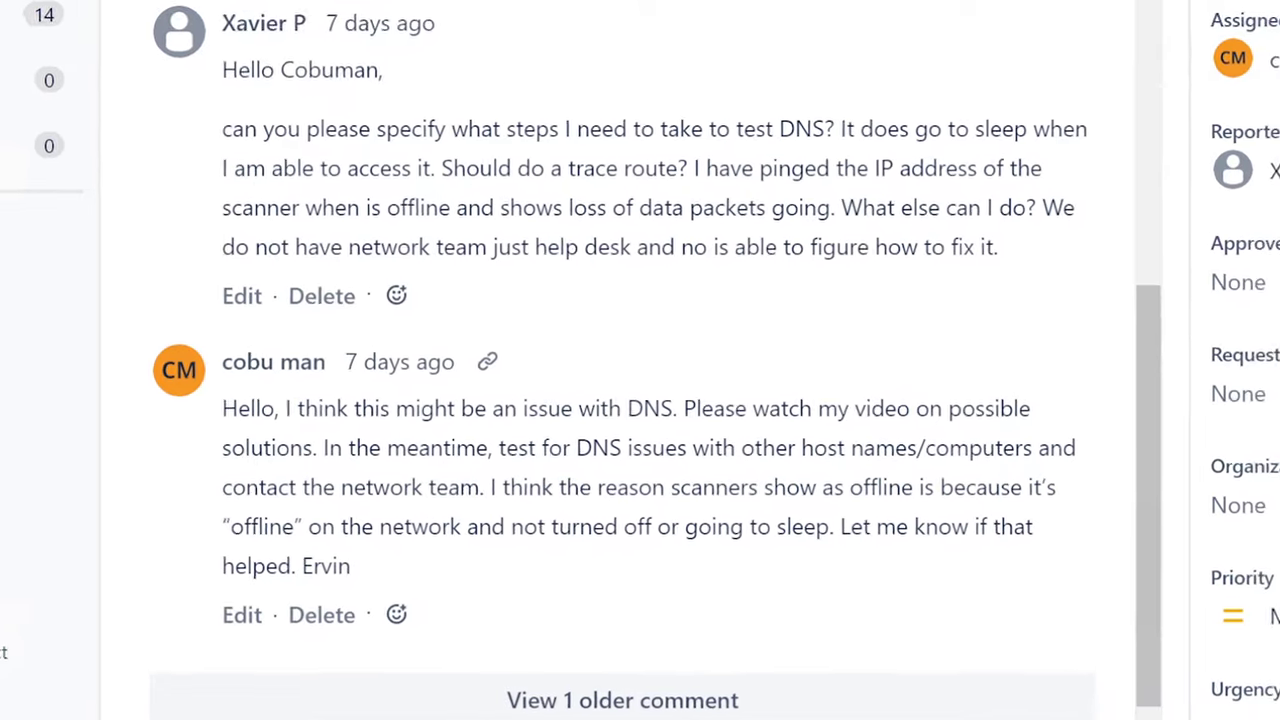
pyautogui.moveTo(210, 333); pyautogui.dragTo(1238, 430)
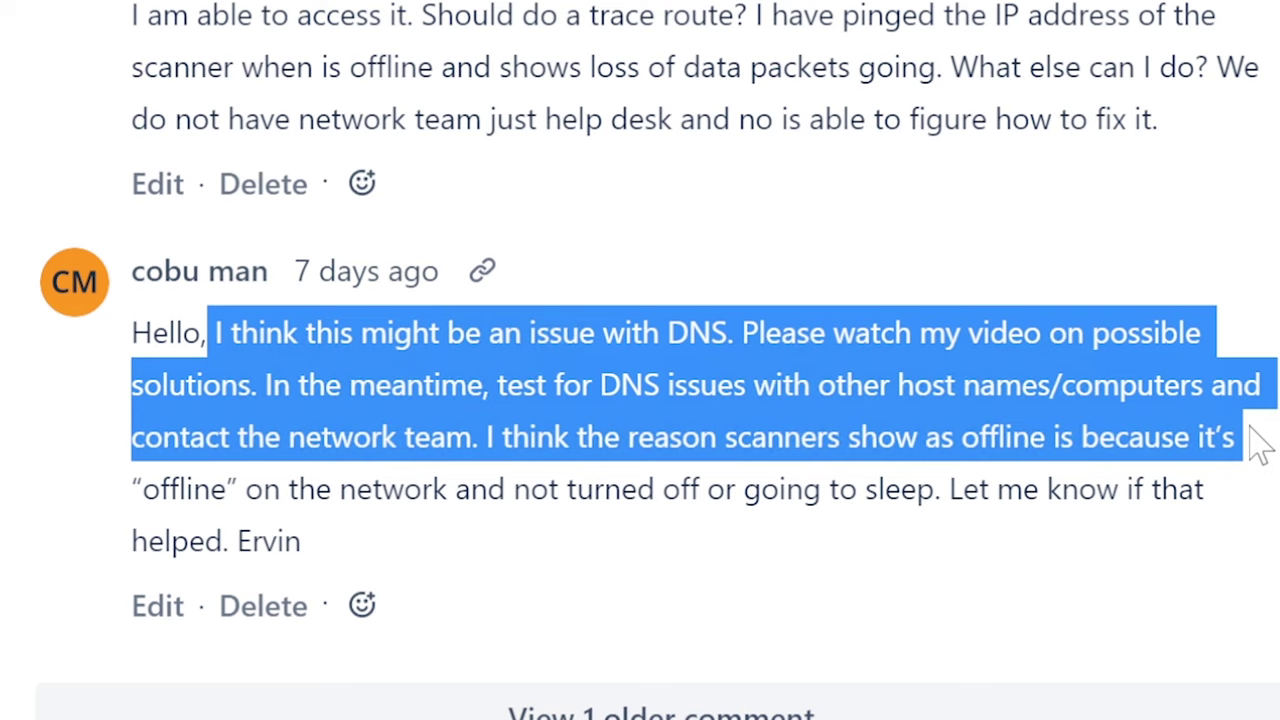
pyautogui.moveTo(1258, 445); pyautogui.dragTo(1245, 488)
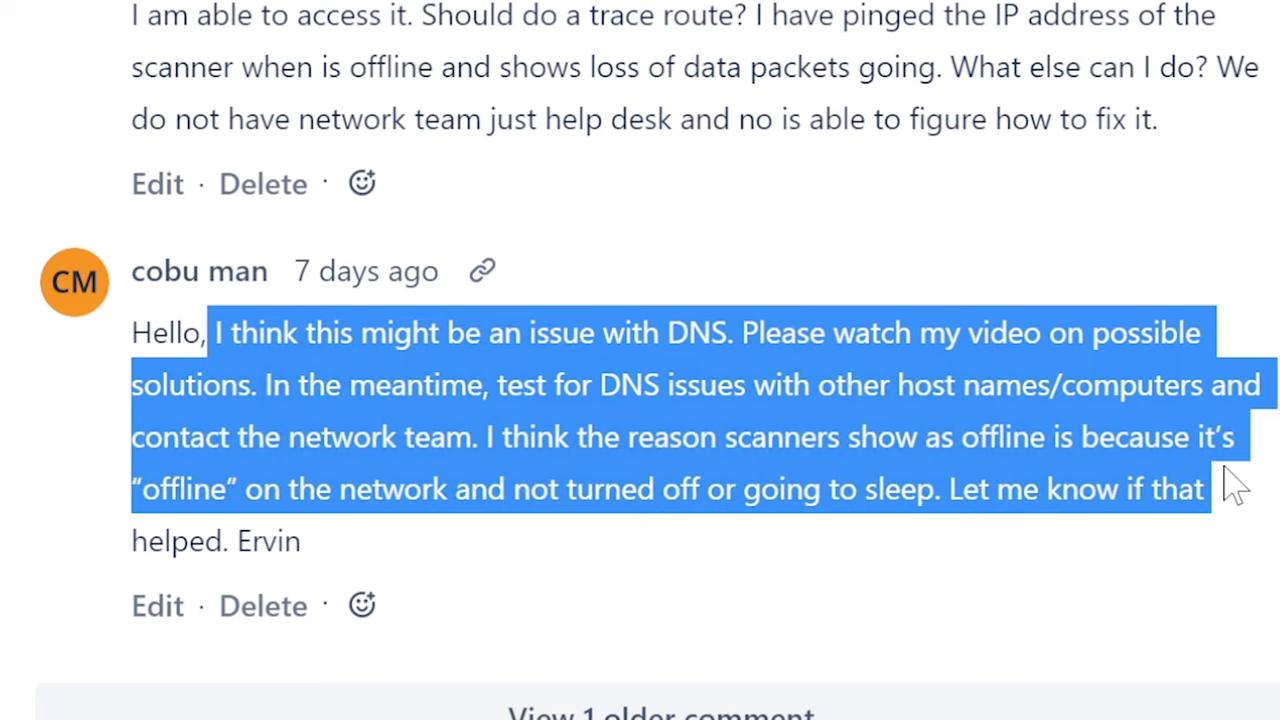
pyautogui.moveTo(1232, 487); pyautogui.dragTo(1157, 537)
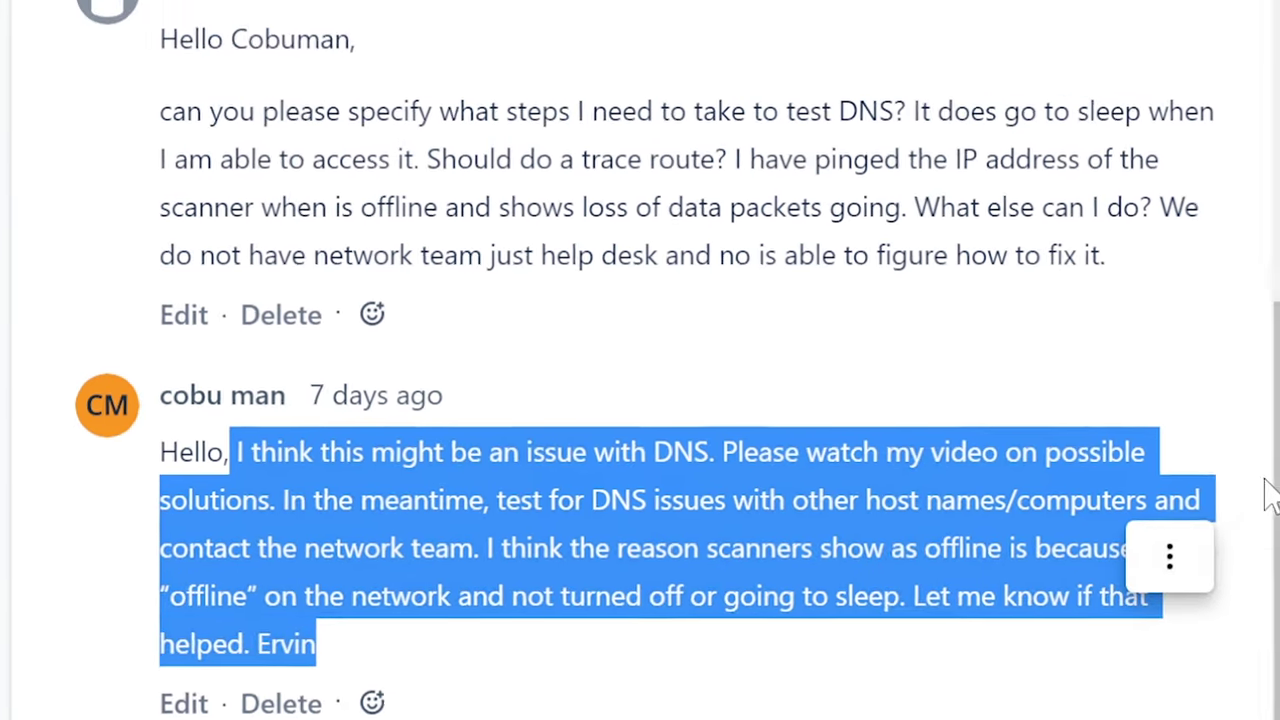
pyautogui.rightClick(1268, 492)
pyautogui.click(1235, 530)
# Read the reporter's comment asking how to test DNS and whether to run a trace route, highlighting it sentence by sentence.
pyautogui.scroll(5, 1240, 560)
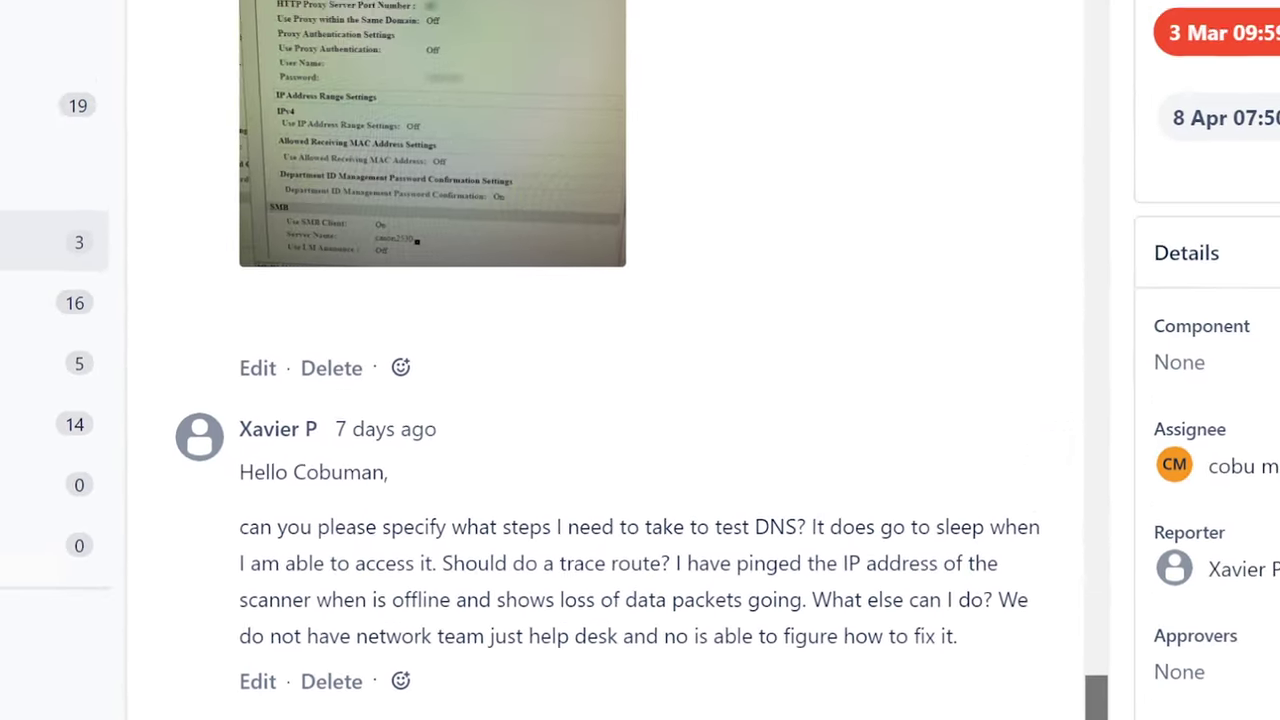
pyautogui.scroll(5, 600, 400)
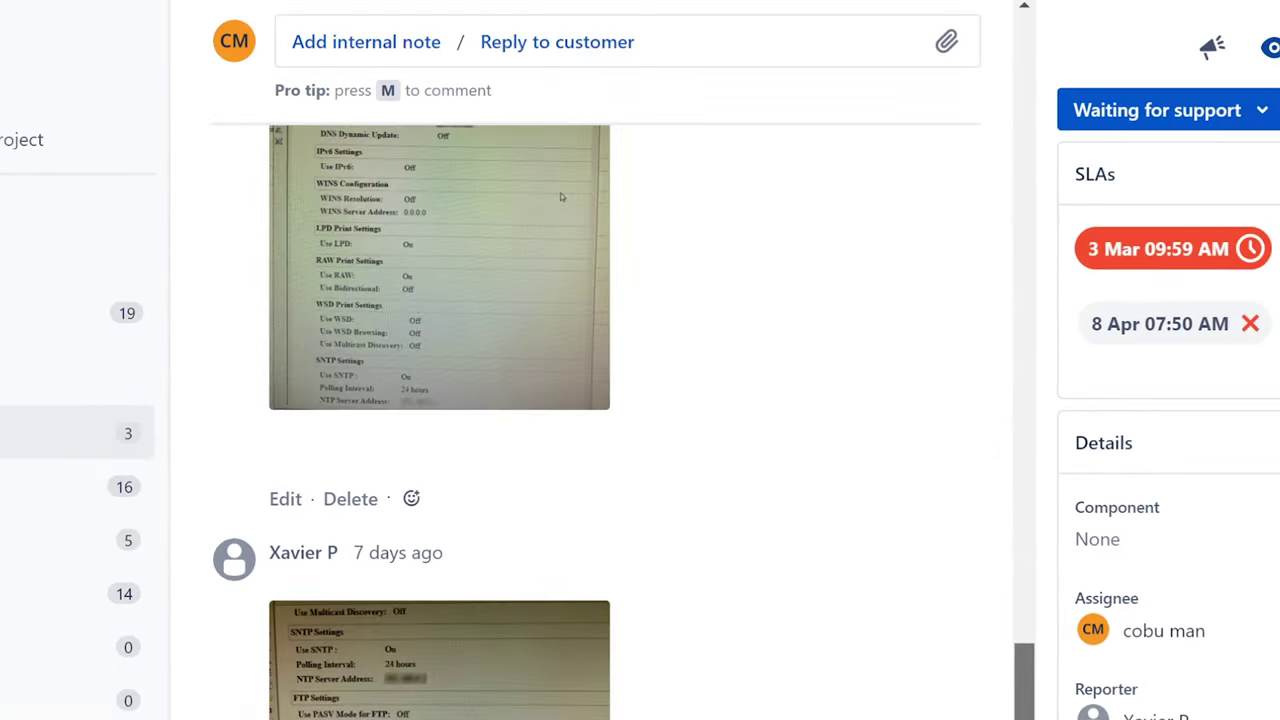
pyautogui.moveTo(1024, 690); pyautogui.dragTo(990, 710)
pyautogui.scroll(-5, 561, 251)
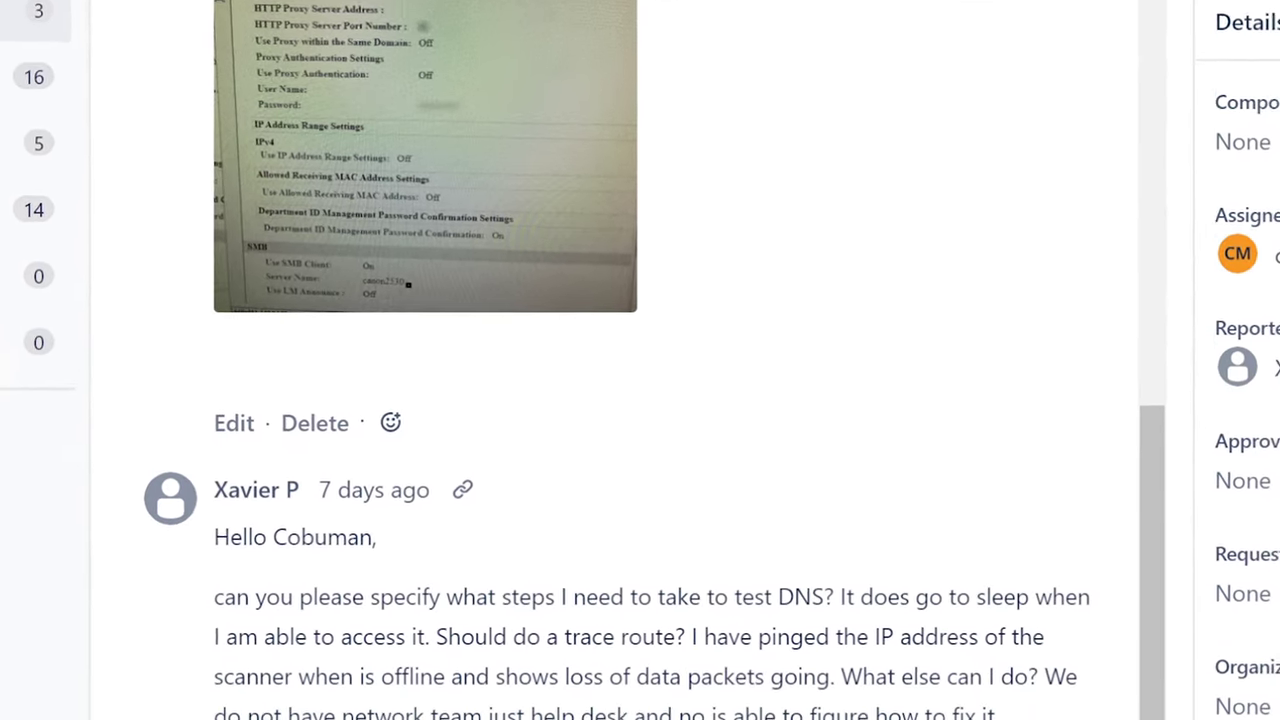
pyautogui.moveTo(189, 341); pyautogui.dragTo(891, 460)
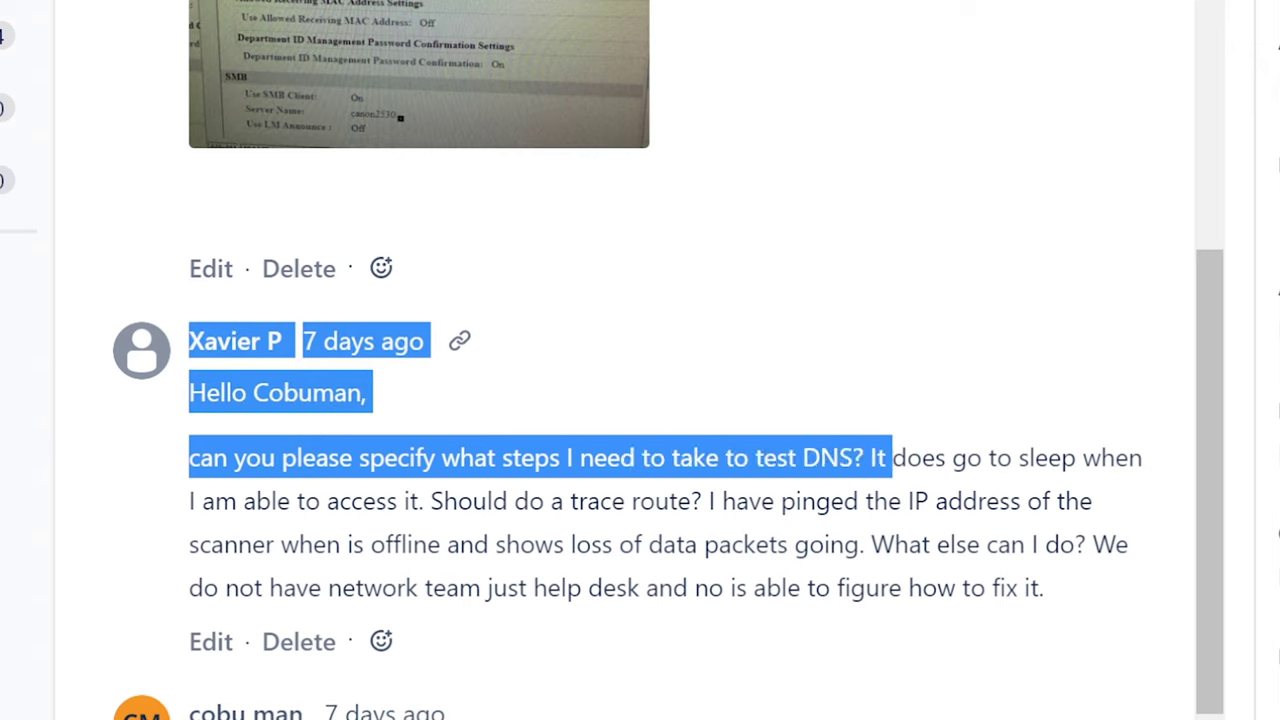
pyautogui.moveTo(891, 460); pyautogui.dragTo(864, 457)
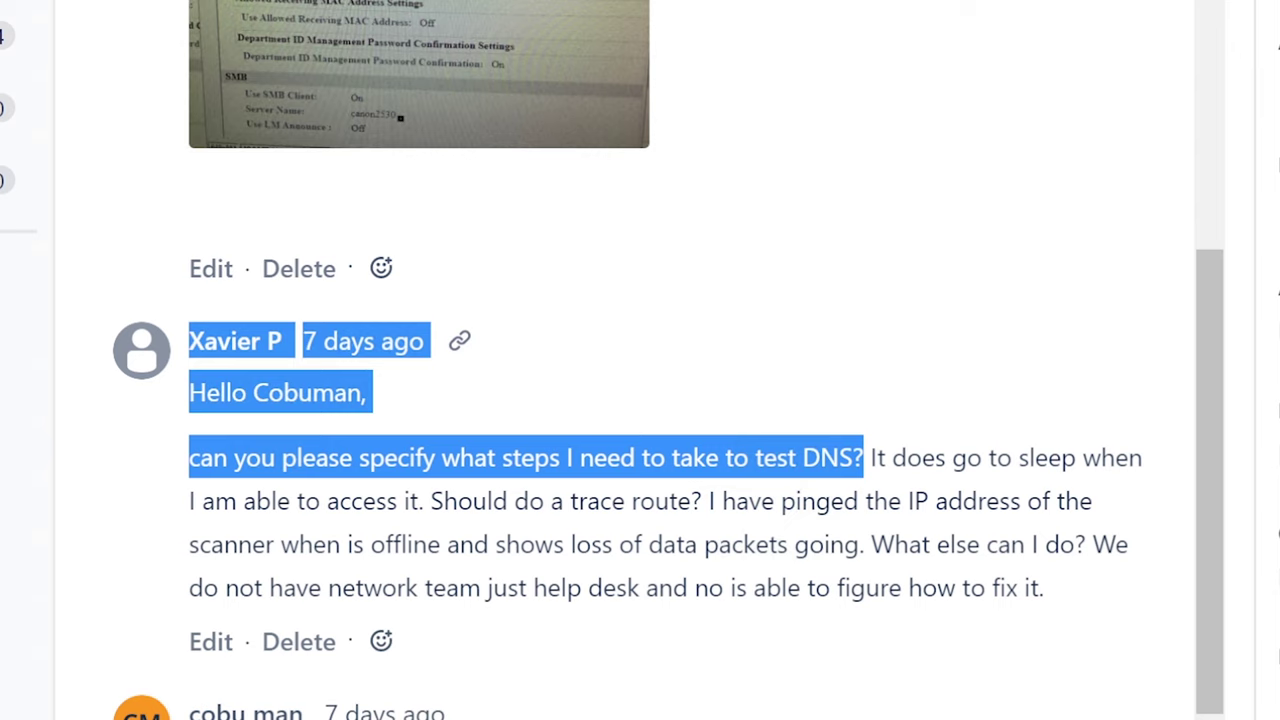
pyautogui.moveTo(864, 457); pyautogui.dragTo(430, 500)
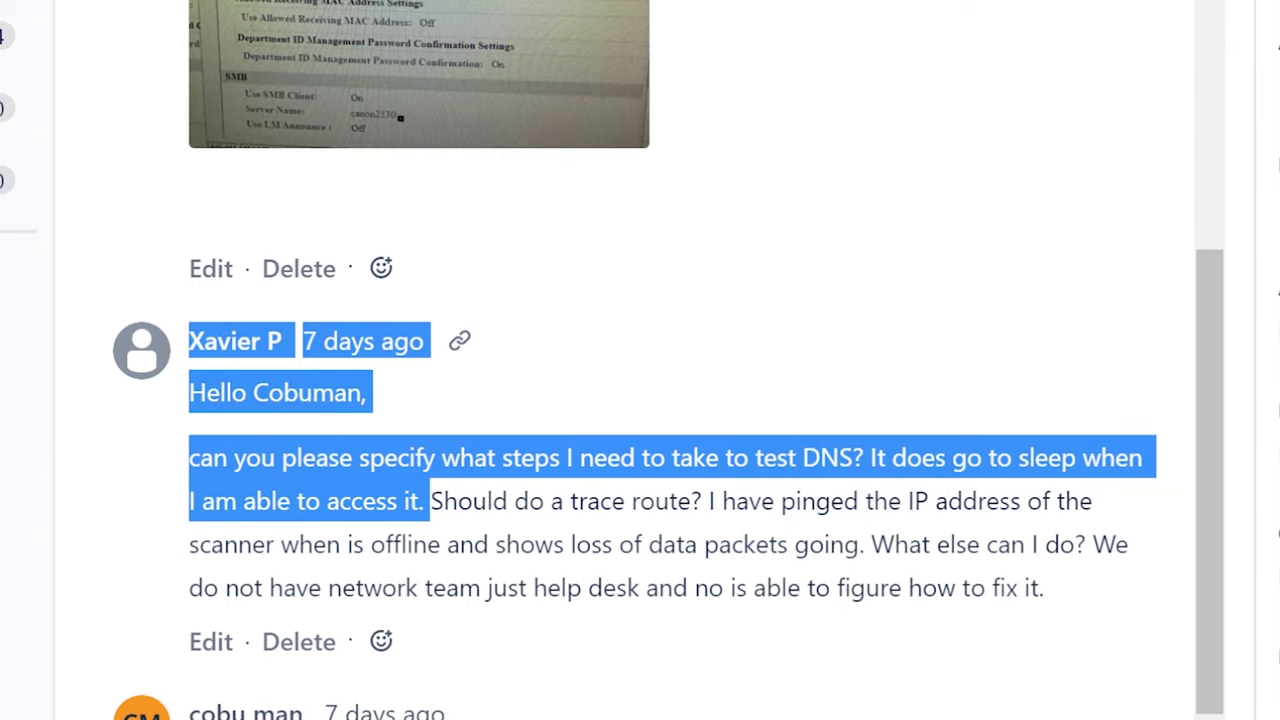
pyautogui.moveTo(430, 500)
pyautogui.mouseDown()
pyautogui.moveTo(1092, 500)
pyautogui.moveTo(1077, 500)
pyautogui.moveTo(1046, 545)
pyautogui.mouseUp()
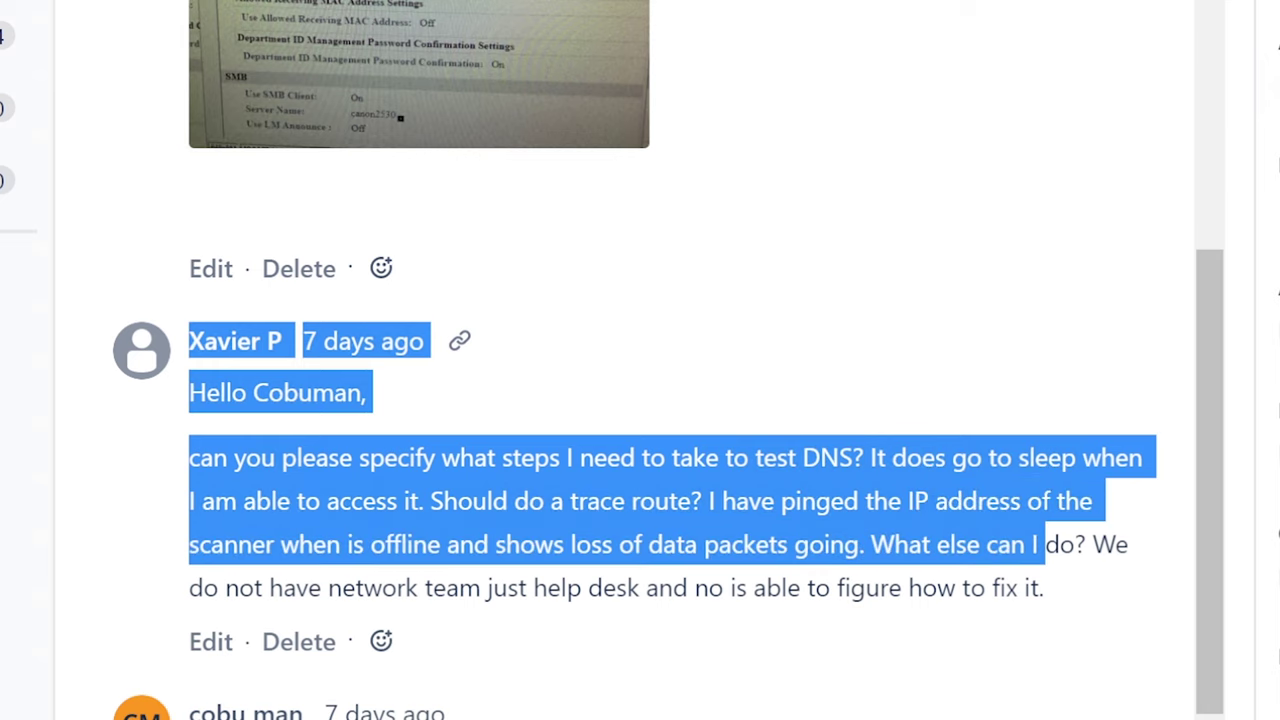
pyautogui.moveTo(1046, 545); pyautogui.dragTo(868, 544)
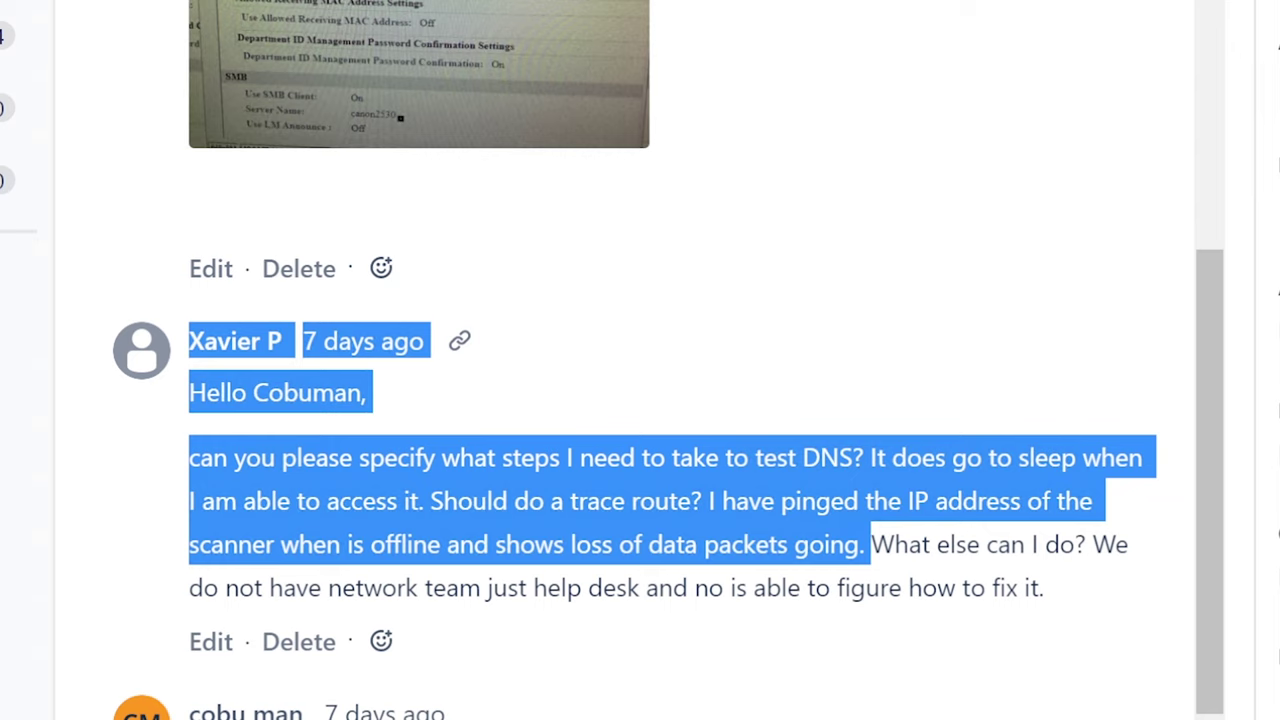
pyautogui.moveTo(870, 544); pyautogui.dragTo(1128, 544)
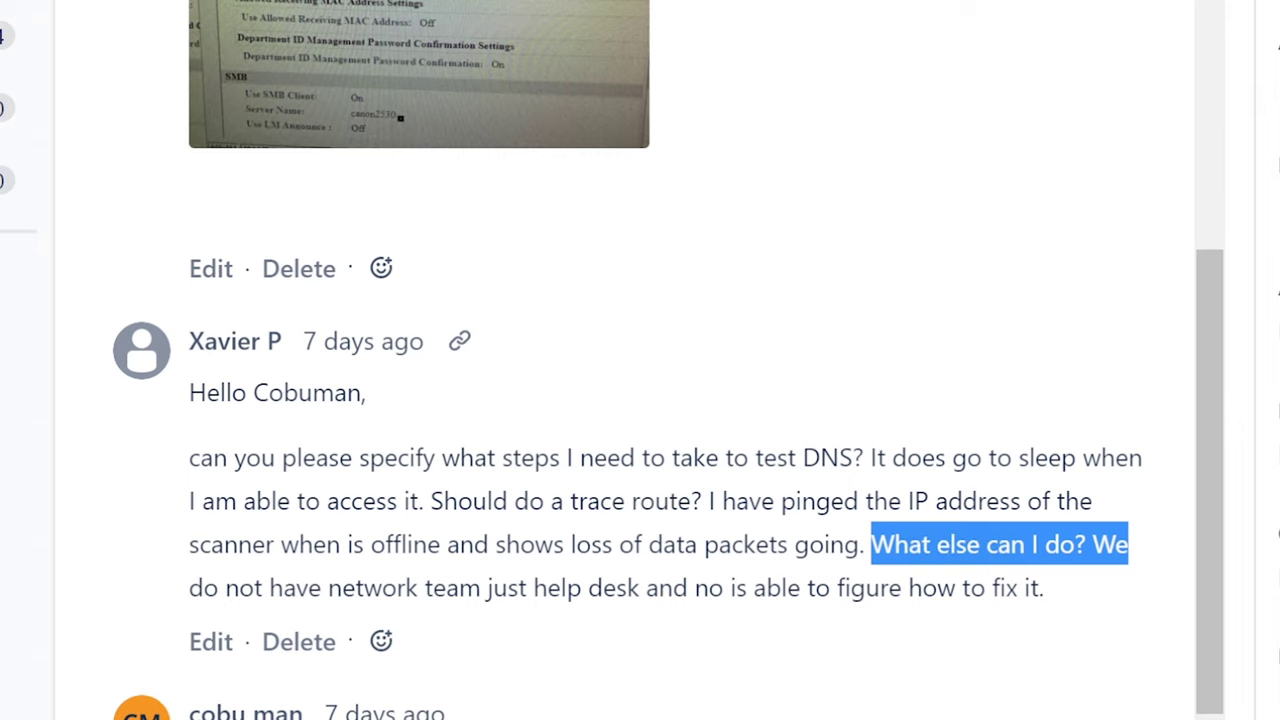
pyautogui.moveTo(1128, 544); pyautogui.dragTo(1115, 544)
pyautogui.moveTo(1115, 544); pyautogui.dragTo(1092, 544)
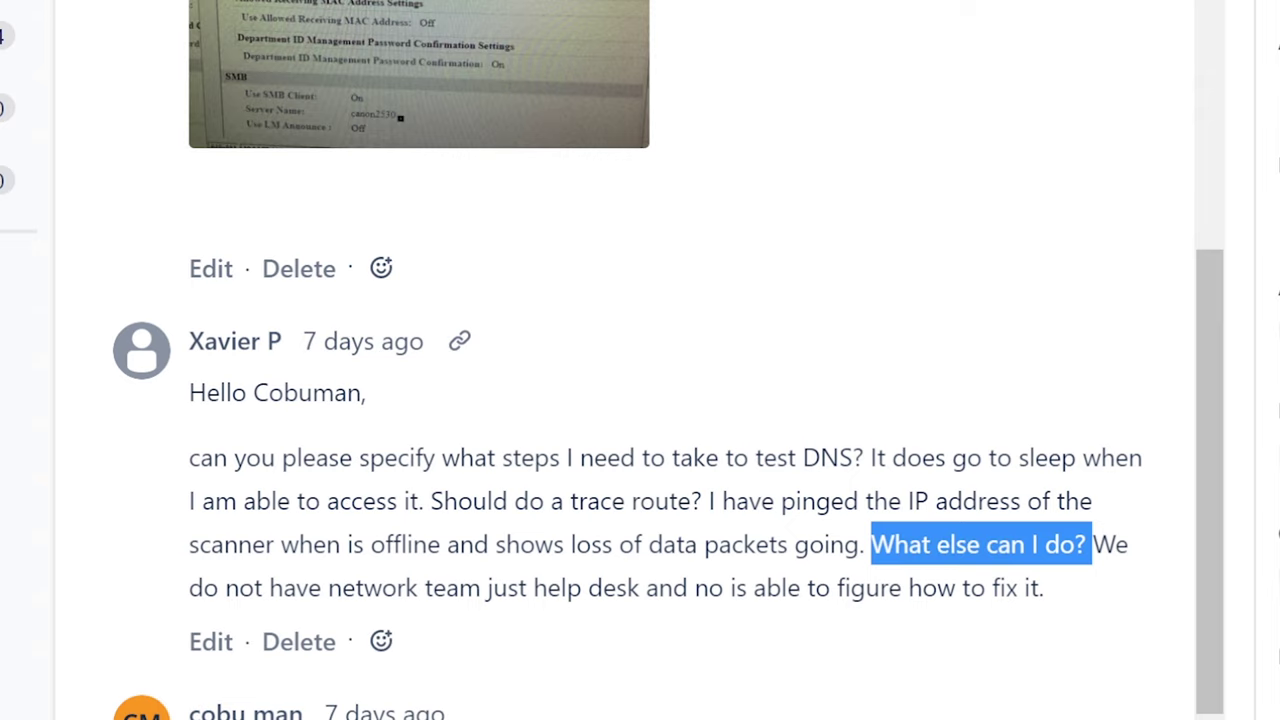
pyautogui.moveTo(1092, 544); pyautogui.dragTo(1103, 583)
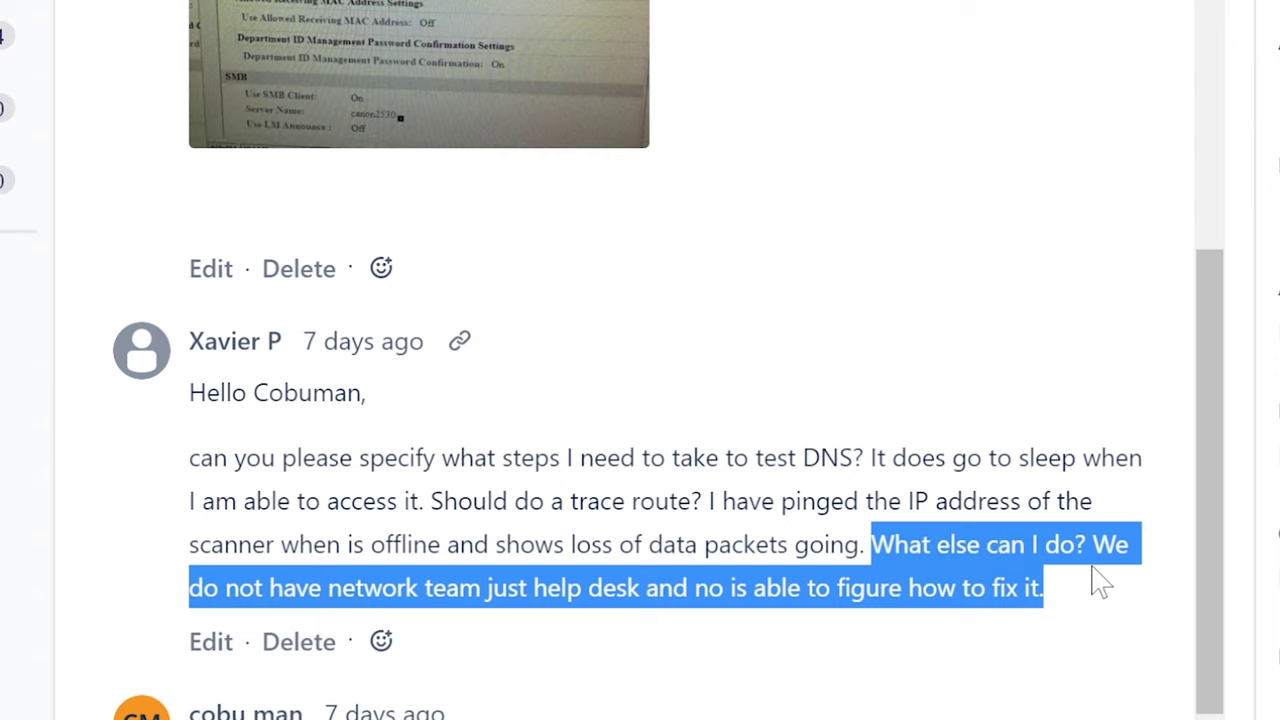
# Look through the reporter's newer comments with photos of the scanner's additional functions and network settings.
pyautogui.moveTo(1205, 370); pyautogui.dragTo(1076, 0)
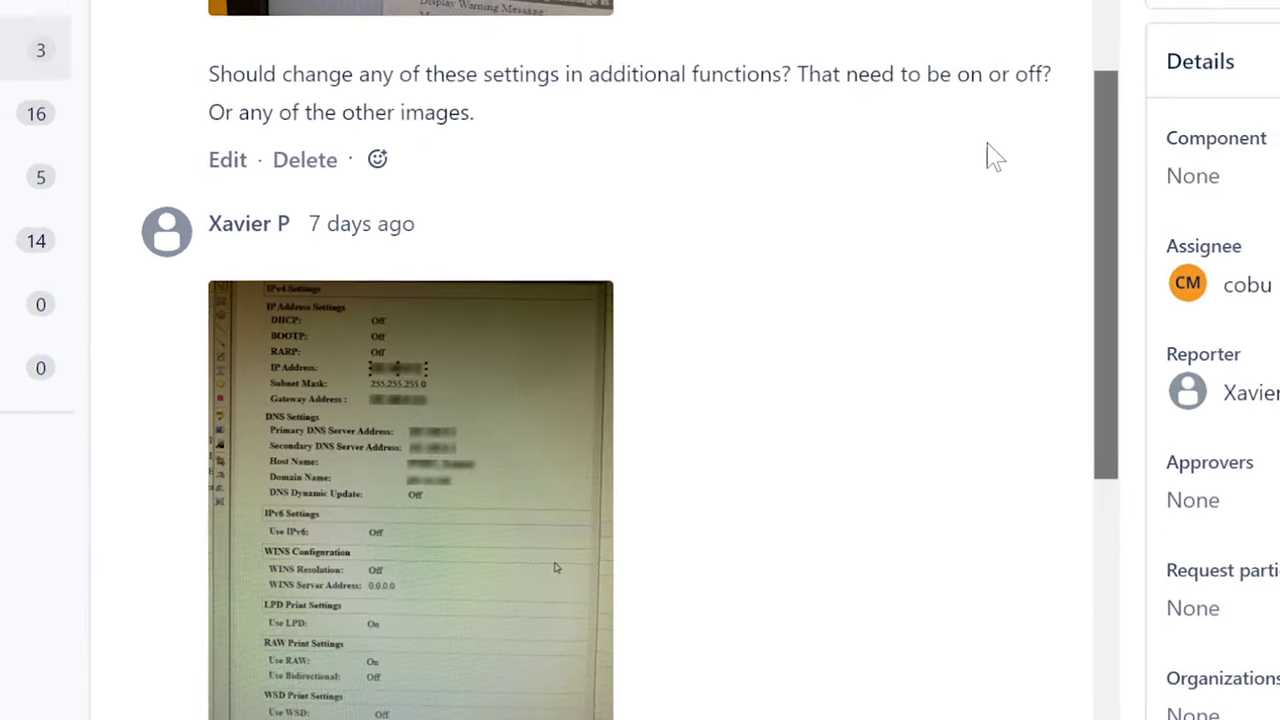
pyautogui.scroll(5, 993, 155)
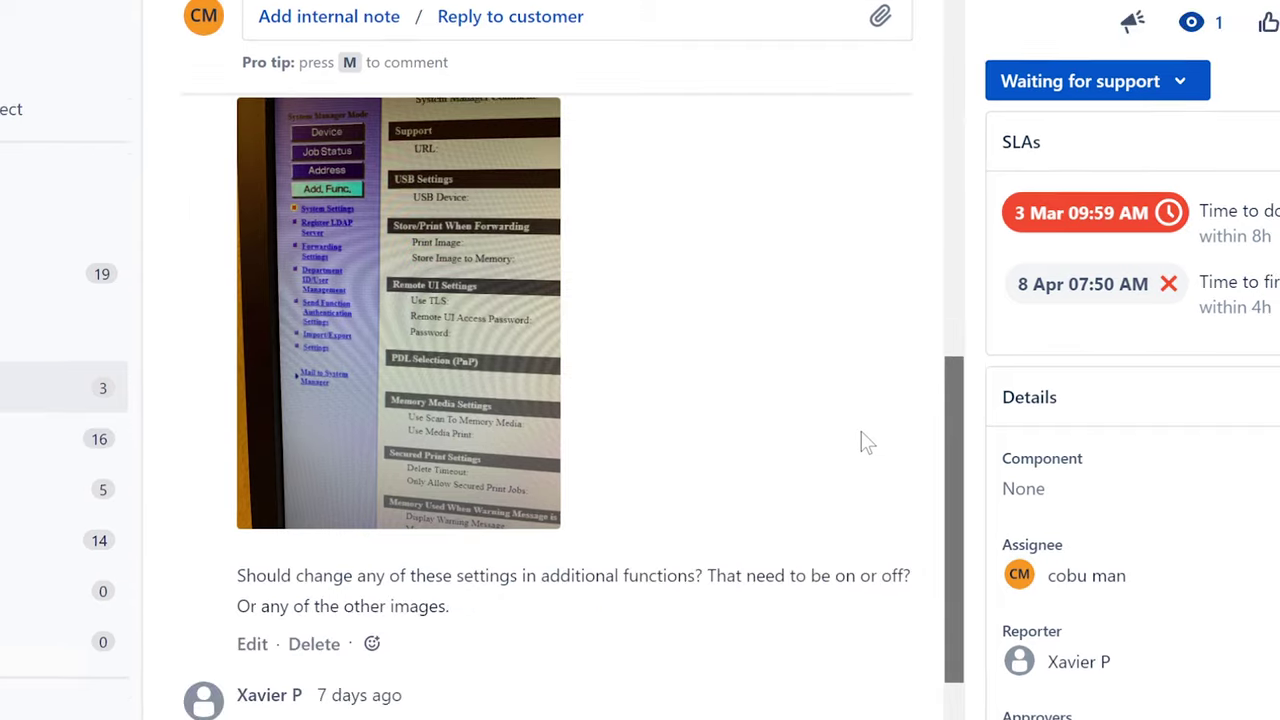
pyautogui.scroll(1, 863, 423)
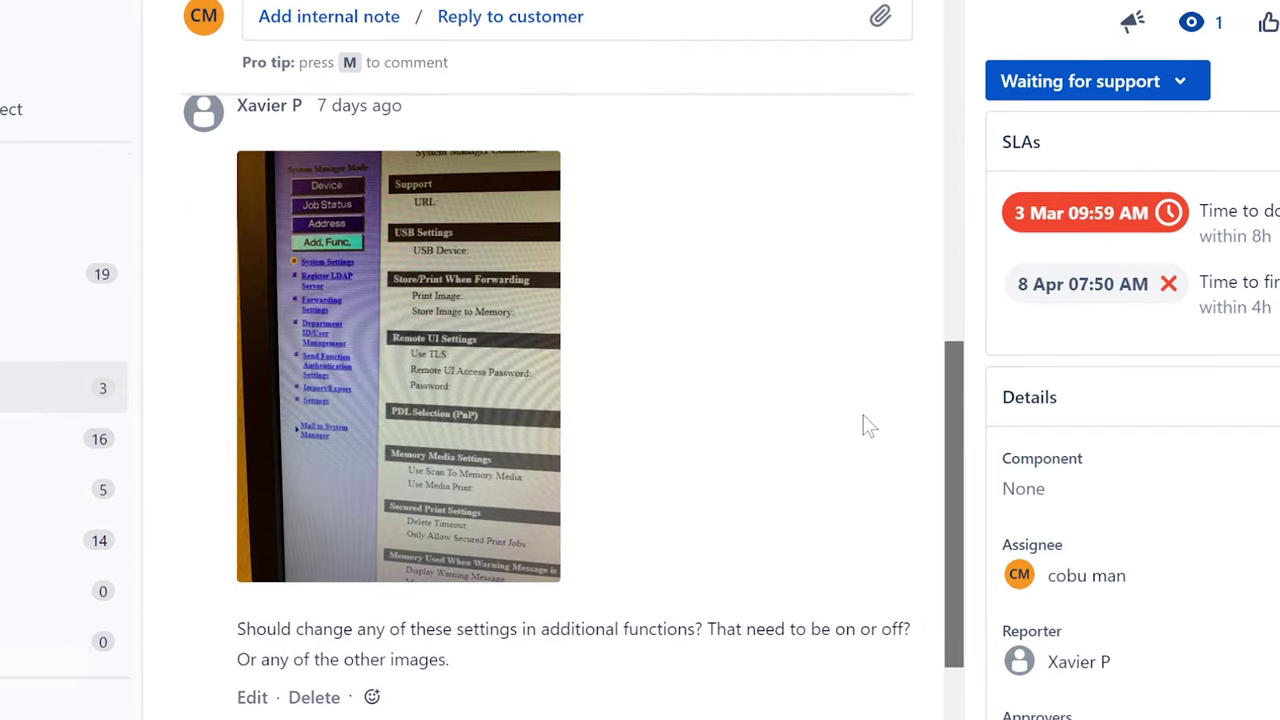
pyautogui.scroll(-4, 860, 470)
pyautogui.scroll(-3, 845, 560)
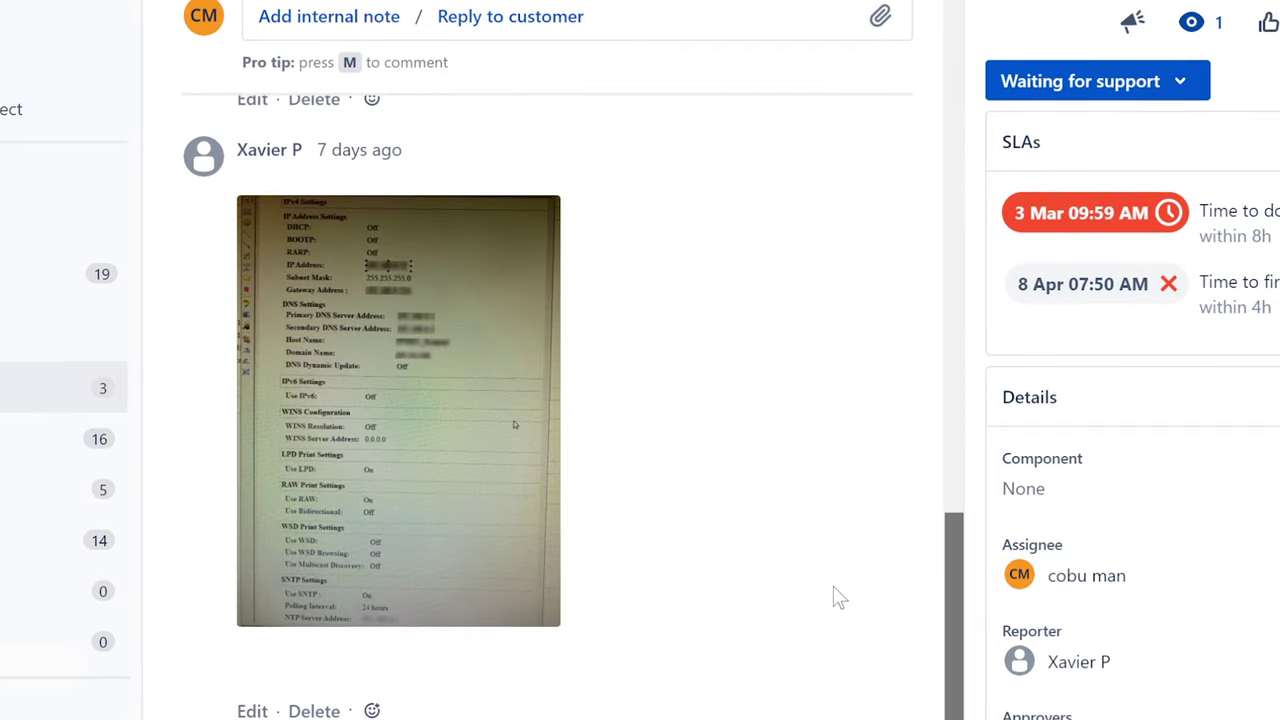
pyautogui.scroll(-1, 838, 600)
pyautogui.scroll(-2, 831, 678)
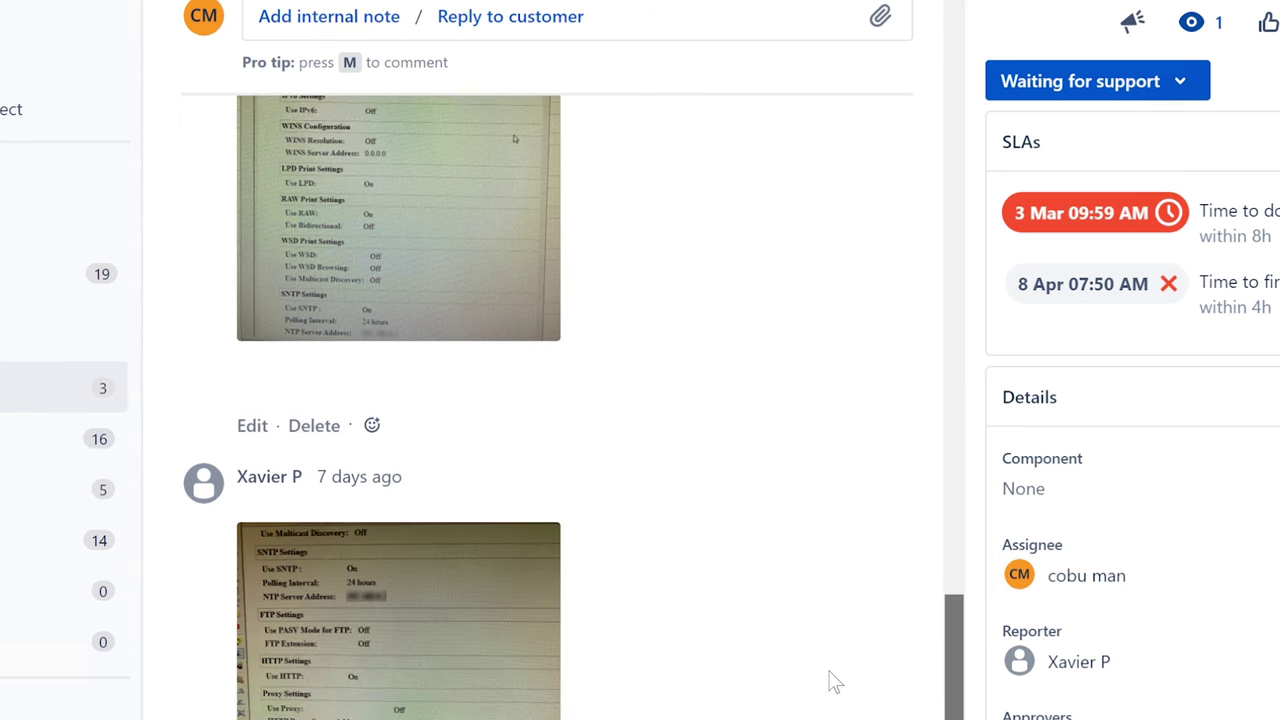
pyautogui.scroll(-3, 770, 480)
pyautogui.scroll(10, 790, 360)
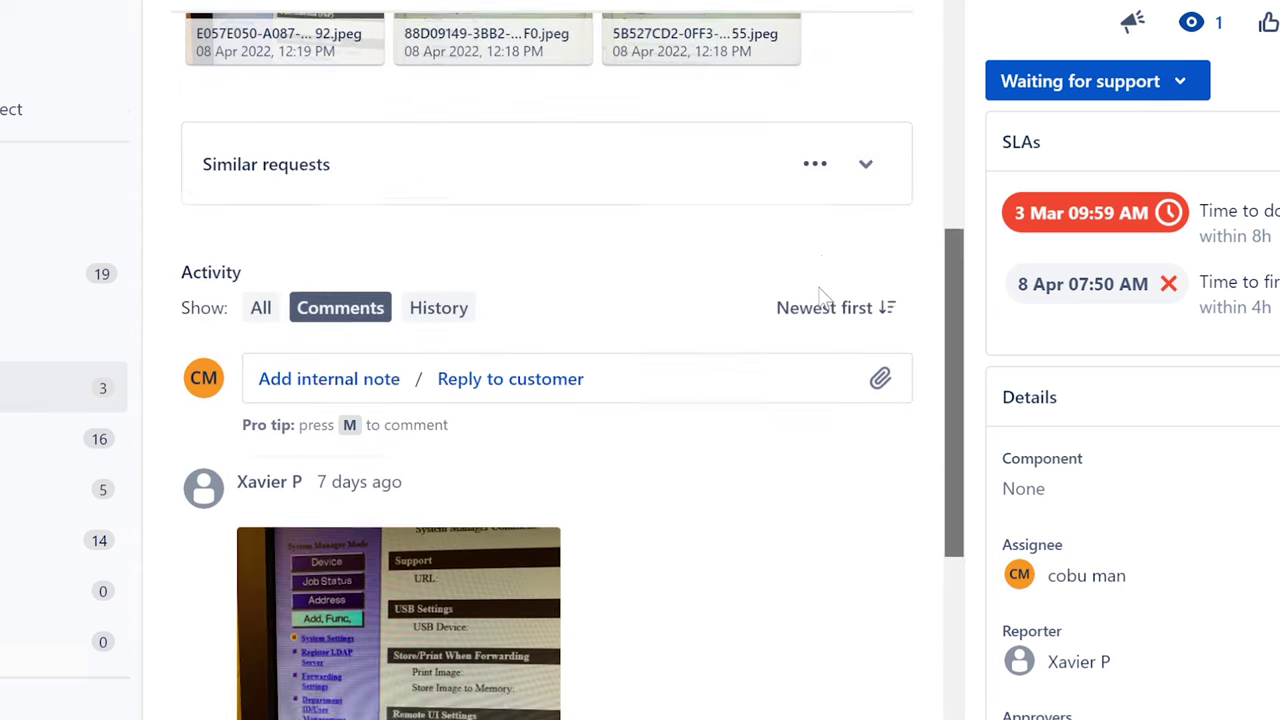
pyautogui.scroll(-3, 826, 320)
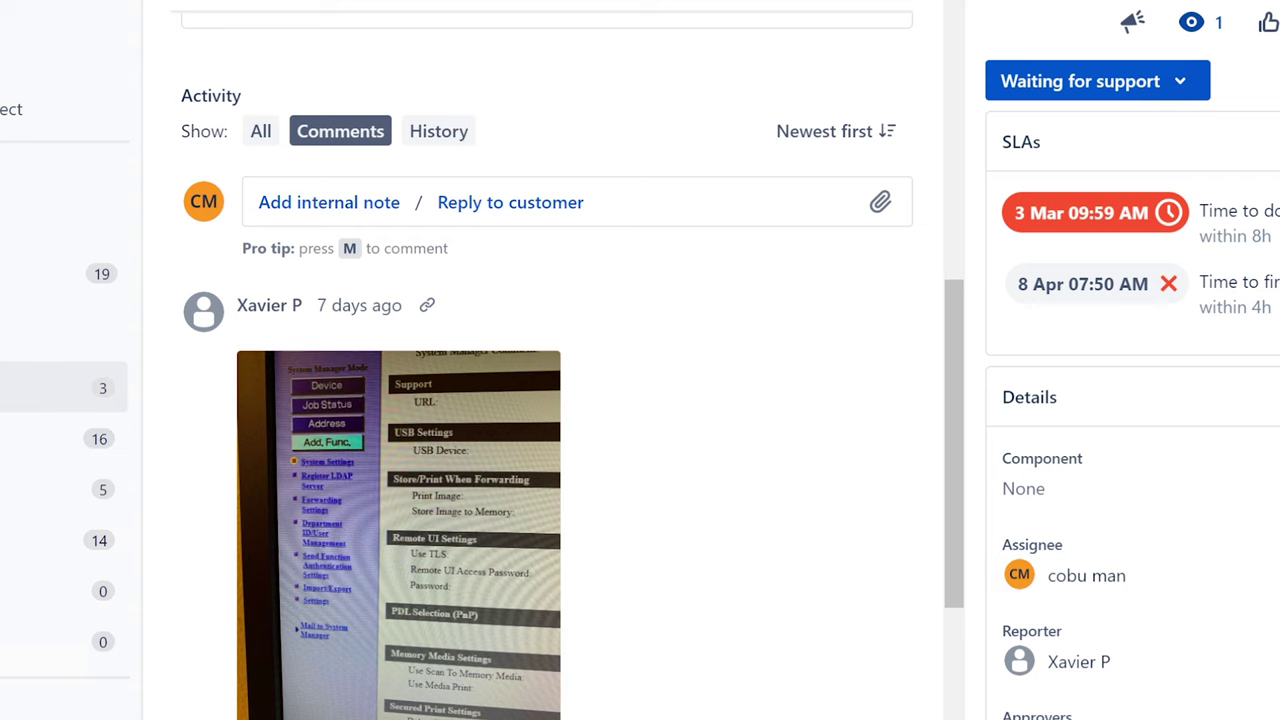
# Examine the additional functions photo and its question, and enlarge the photo of the scanner's IPv4 and DNS settings.
pyautogui.click(422, 560)
pyautogui.moveTo(960, 550); pyautogui.dragTo(951, 680)
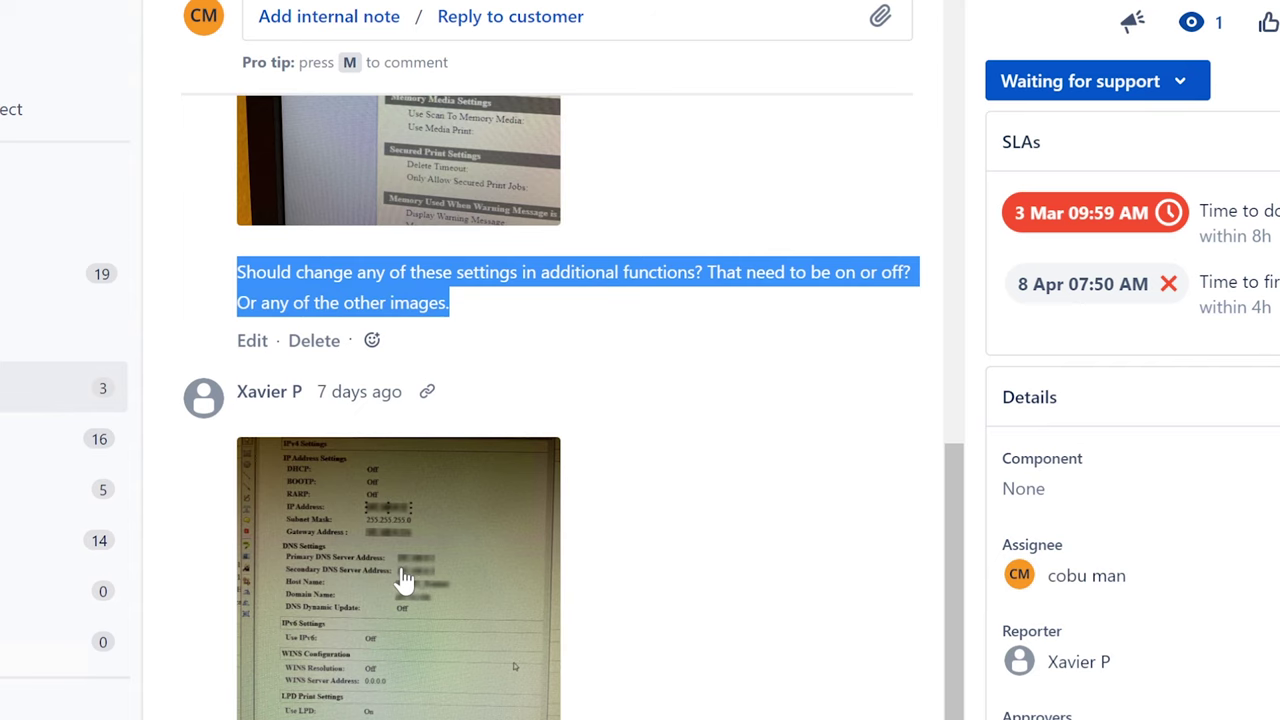
pyautogui.moveTo(949, 537); pyautogui.dragTo(940, 657)
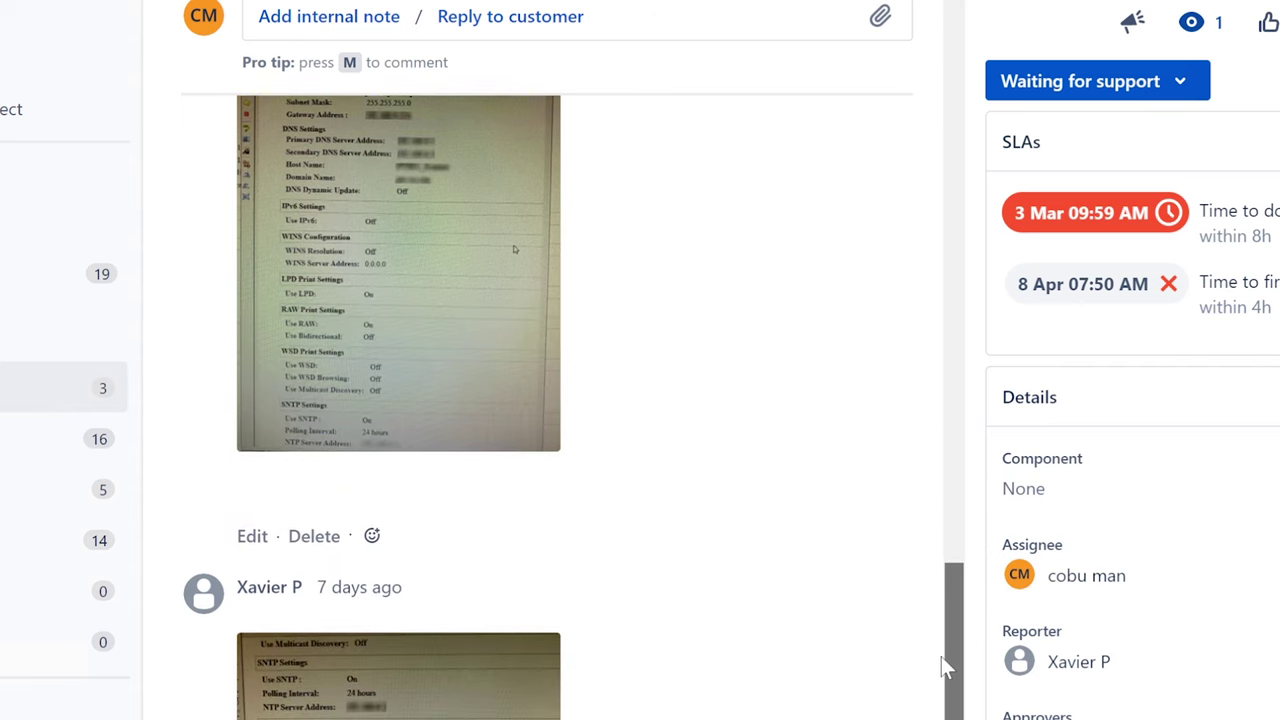
pyautogui.moveTo(941, 656); pyautogui.dragTo(928, 600)
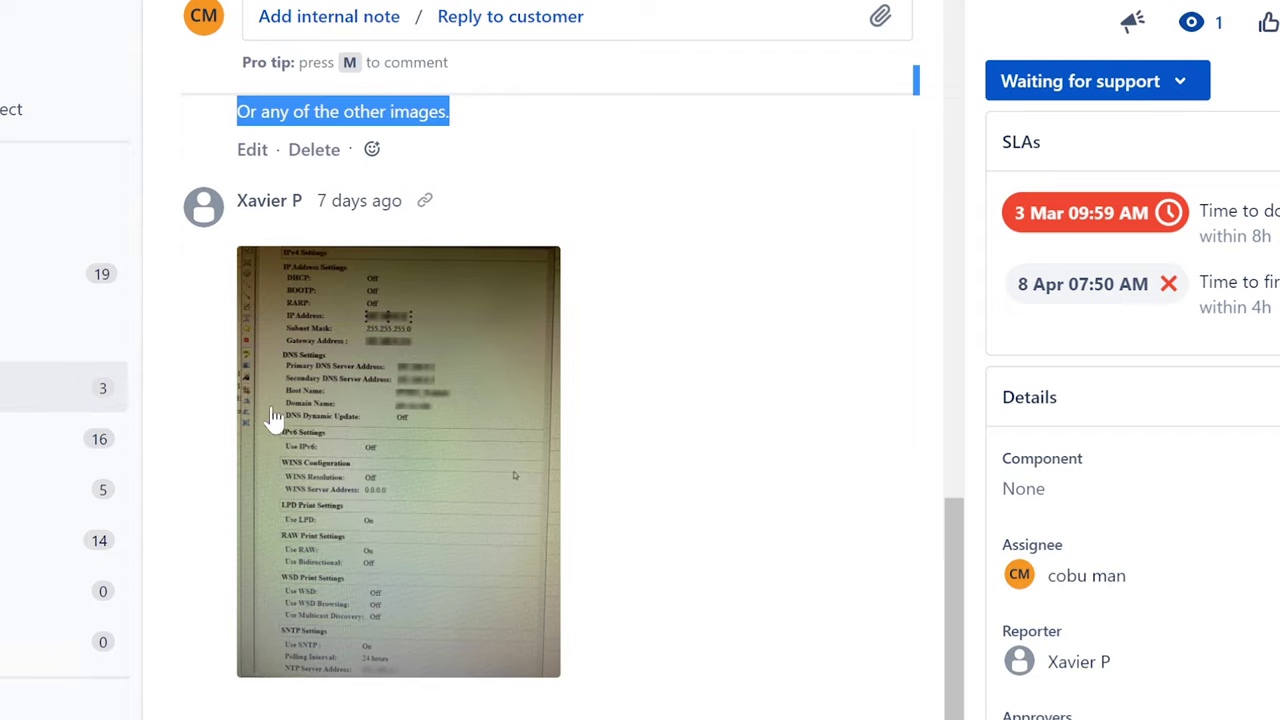
pyautogui.click(305, 403)
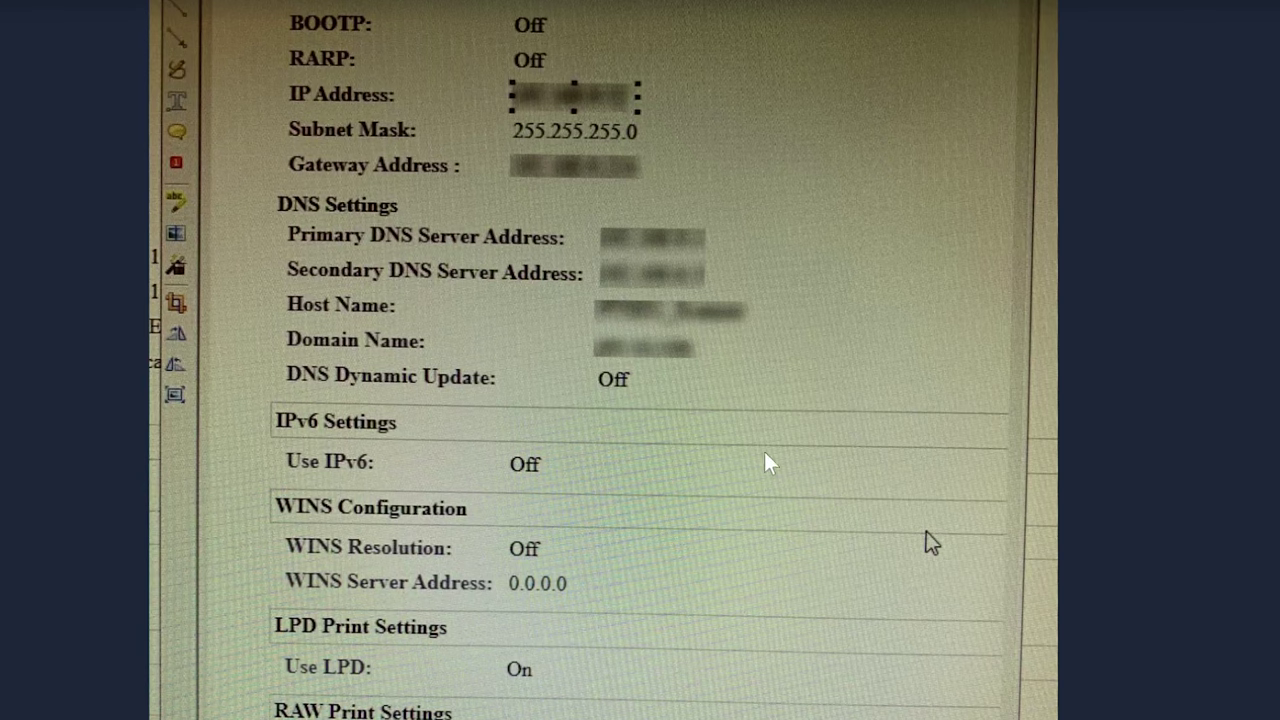
# Open a Command Prompt window, ping cosmicnovo.com and highlight the byte size in the first reply.
pyautogui.press('super')
pyautogui.write('cmd')
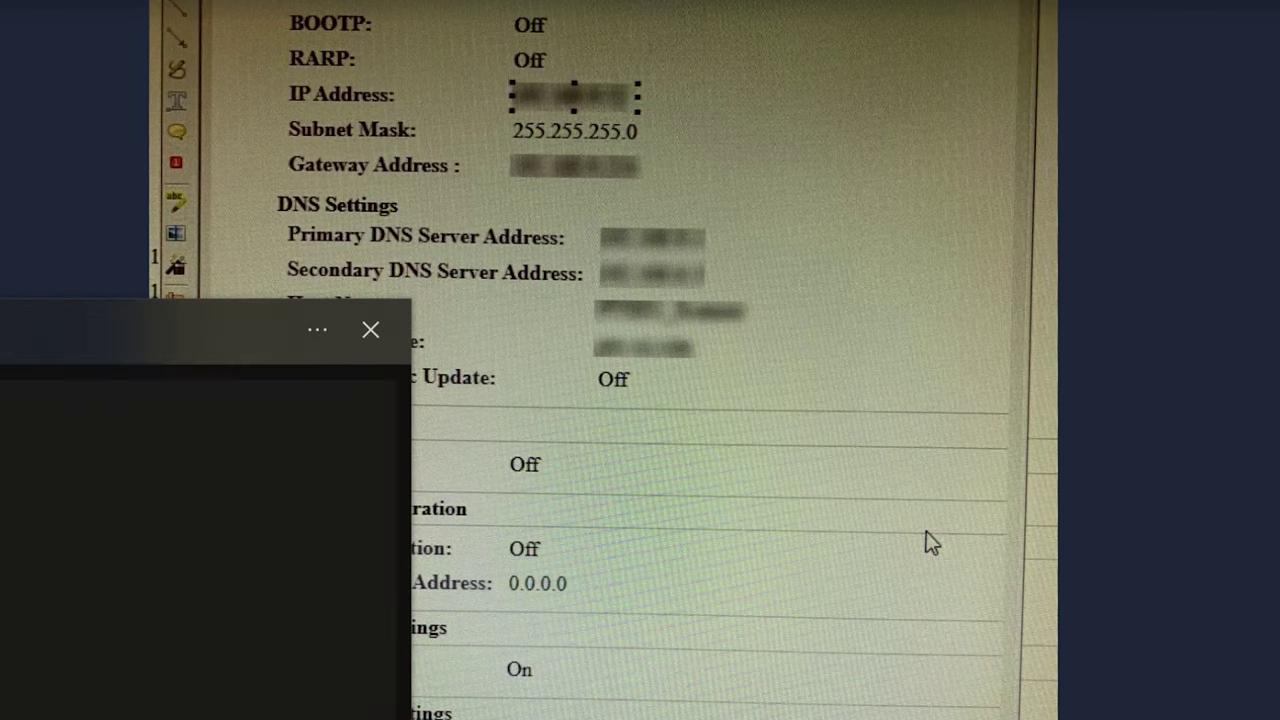
pyautogui.press('Return')
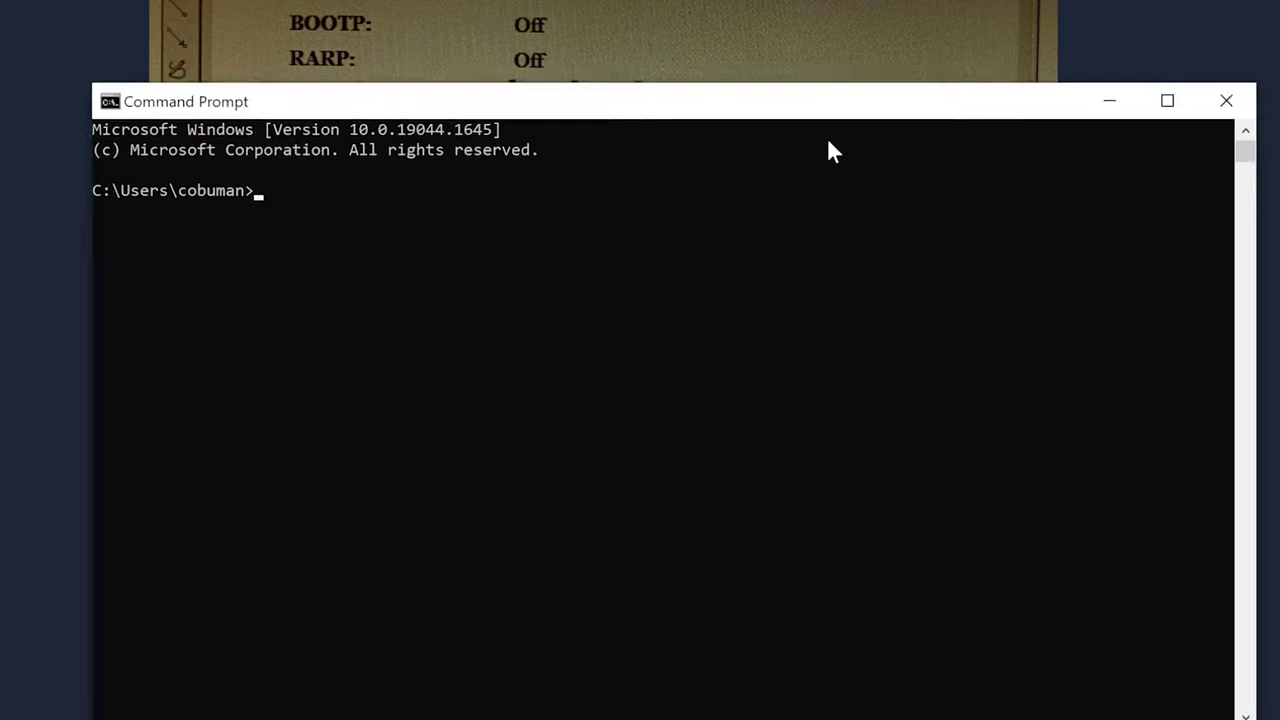
pyautogui.moveTo(783, 116); pyautogui.dragTo(1010, 281)
pyautogui.write('ping cosmicnovo.com')
pyautogui.press('Return')
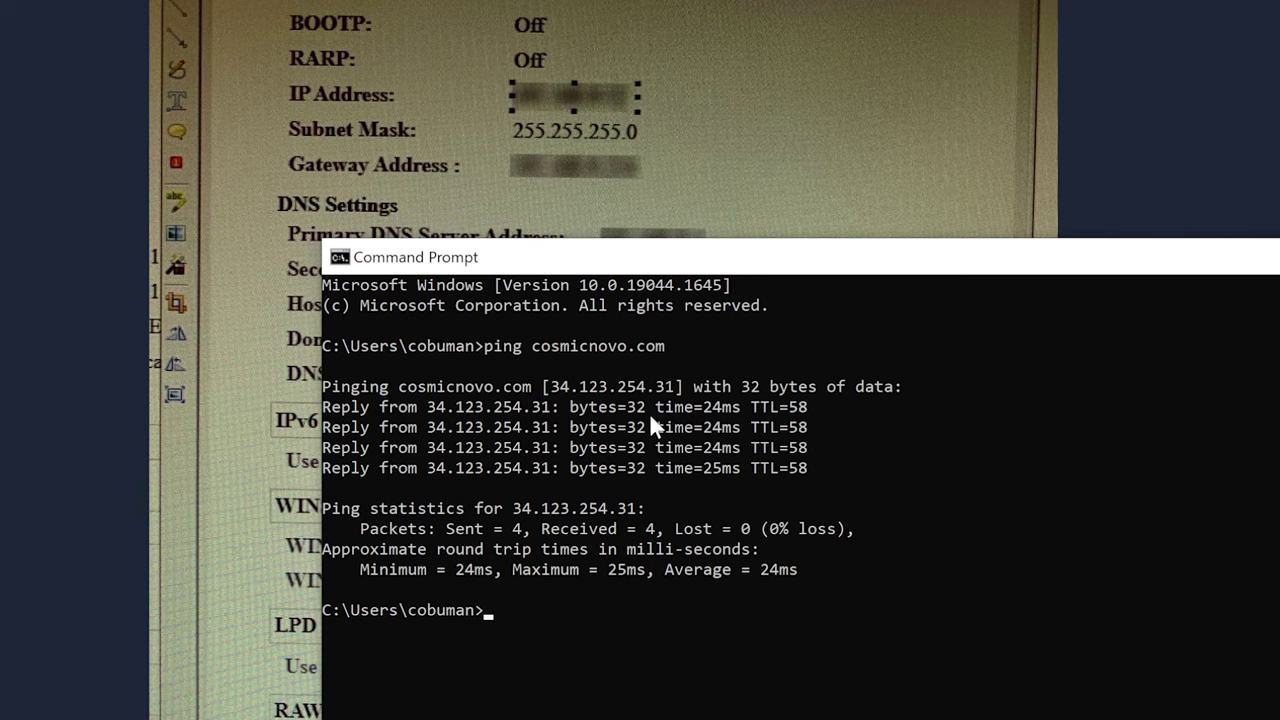
pyautogui.moveTo(645, 407); pyautogui.dragTo(577, 416)
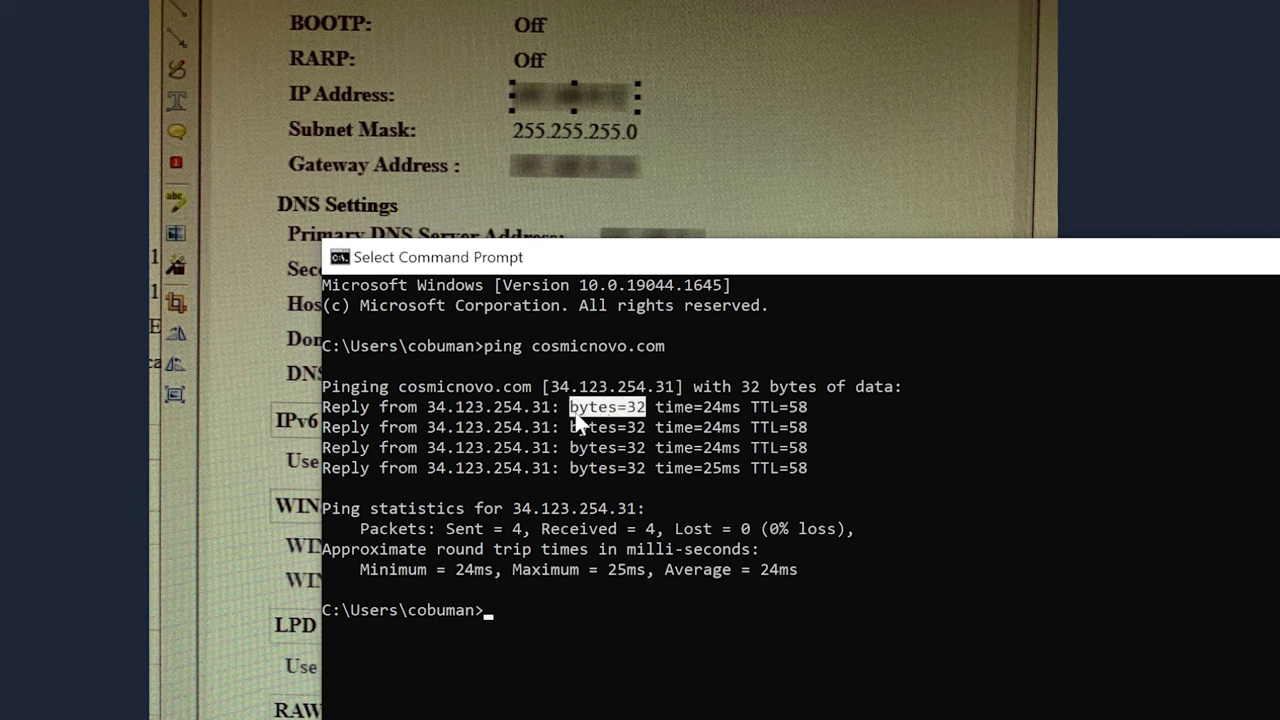
# Highlight the reply times in the ping output and its packet statistics for sent, received and lost packets.
pyautogui.click(650, 428)
pyautogui.moveTo(659, 411); pyautogui.dragTo(737, 413)
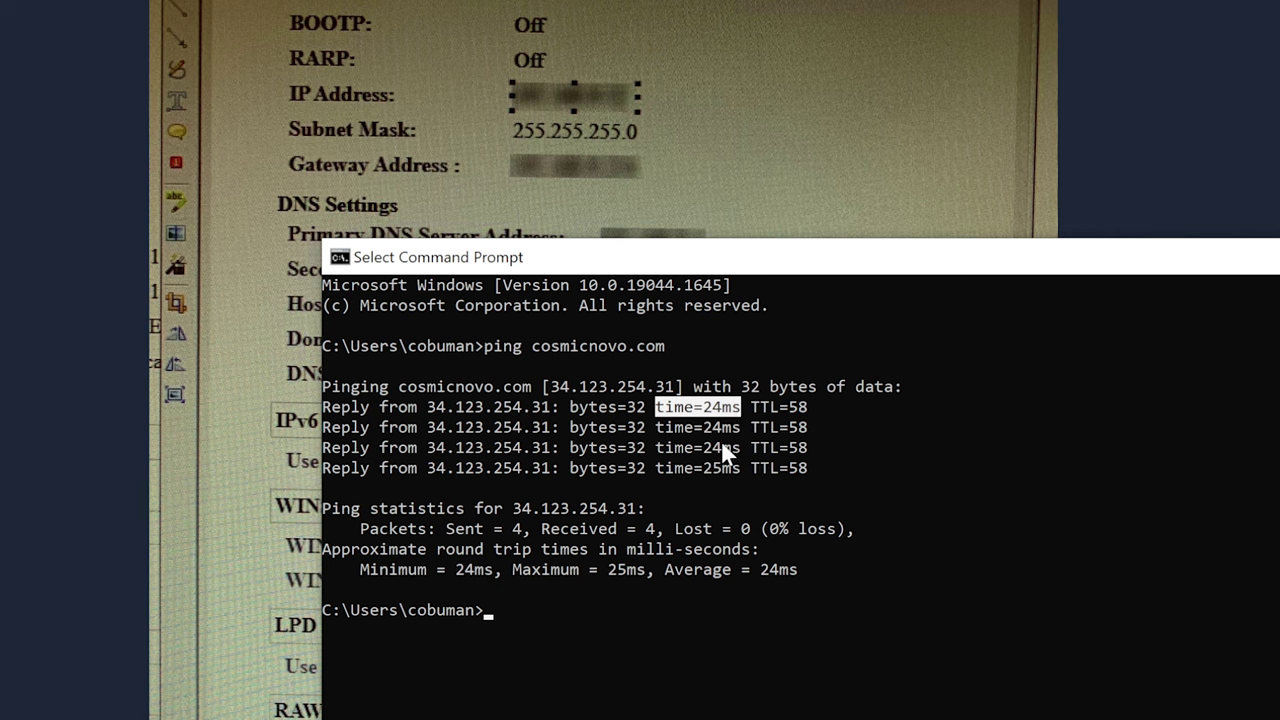
pyautogui.moveTo(738, 466); pyautogui.dragTo(661, 464)
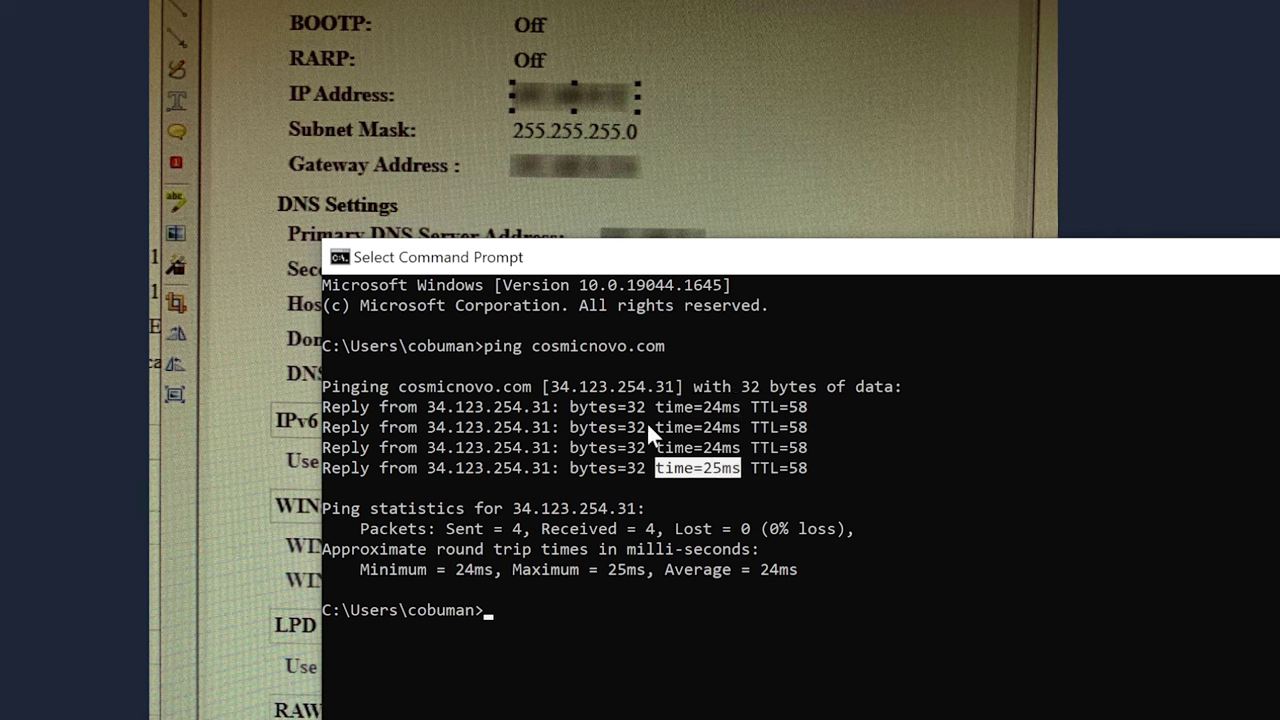
pyautogui.moveTo(657, 427); pyautogui.dragTo(740, 428)
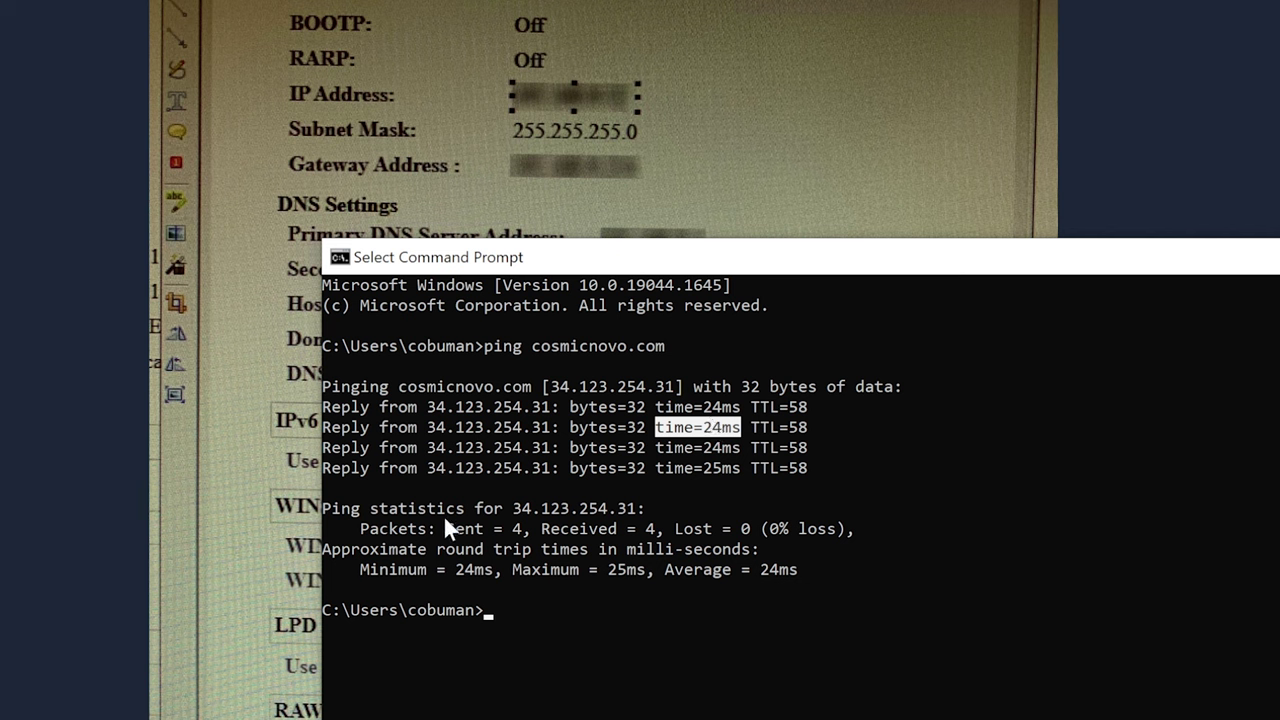
pyautogui.click(365, 528)
pyautogui.moveTo(406, 537); pyautogui.dragTo(713, 537)
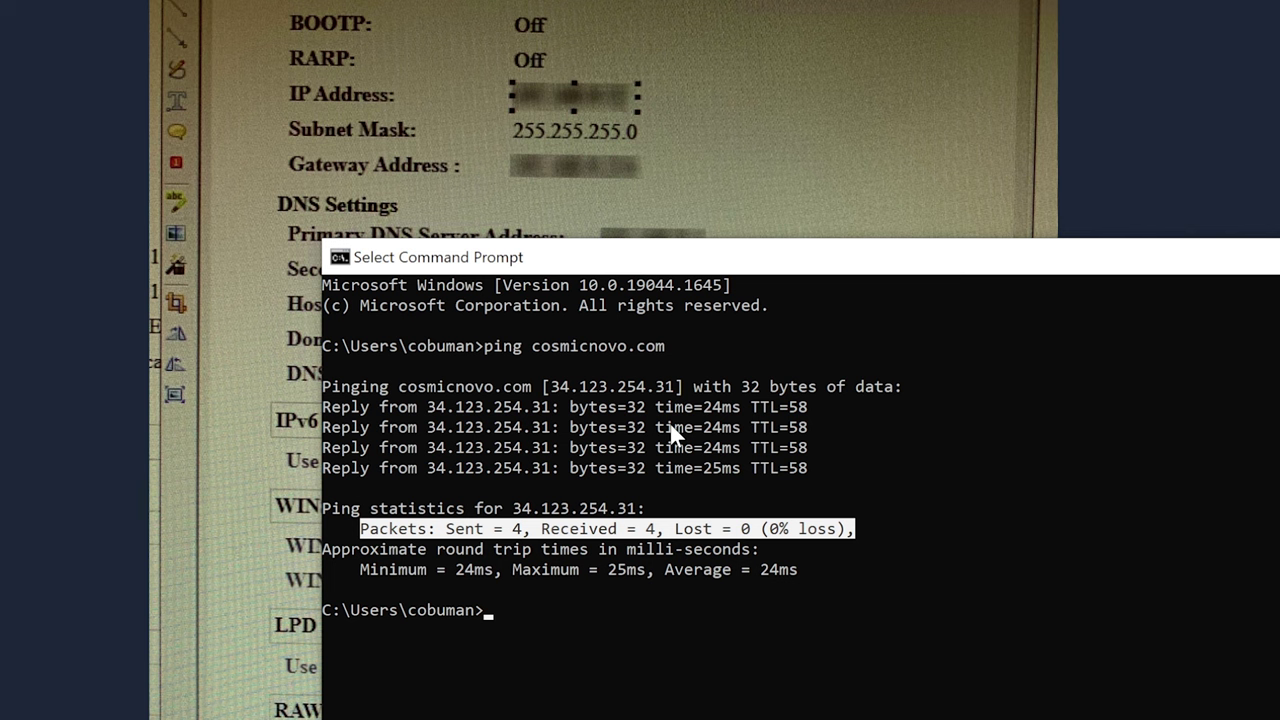
pyautogui.moveTo(505, 545); pyautogui.dragTo(655, 529)
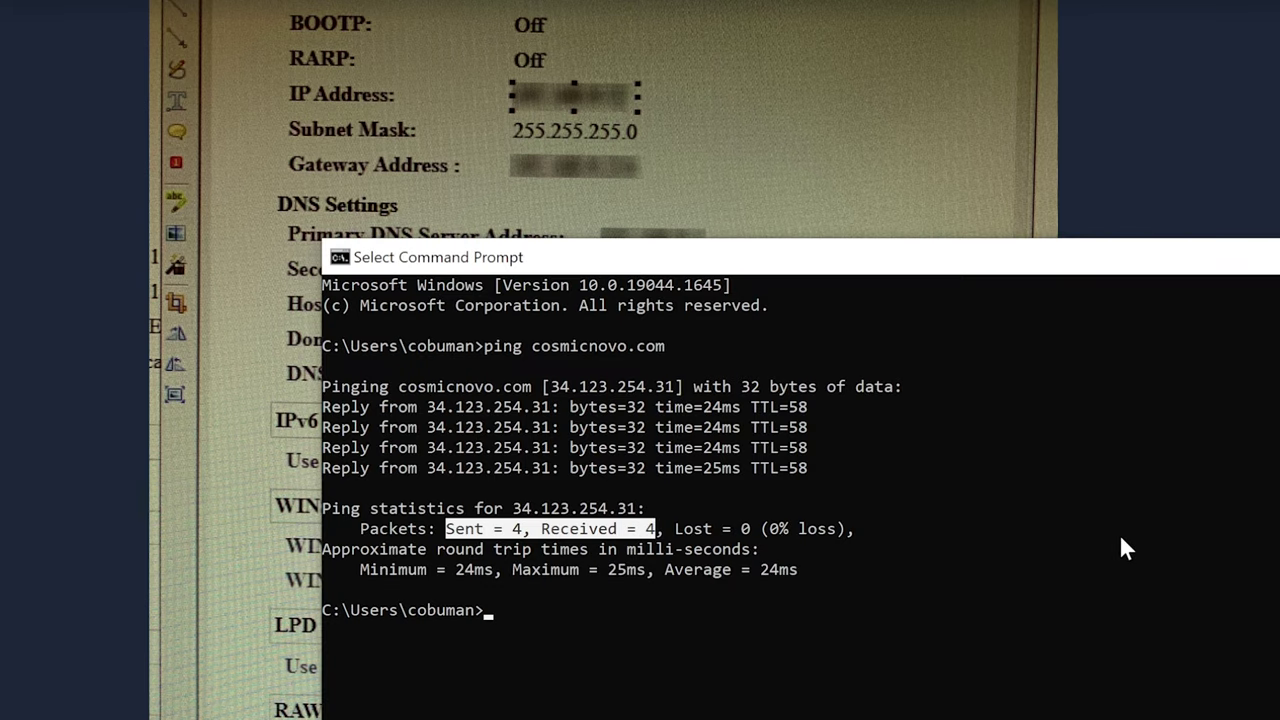
# Enter a tracert command for cosmicnovo.com below the ping results.
pyautogui.write('tracert')
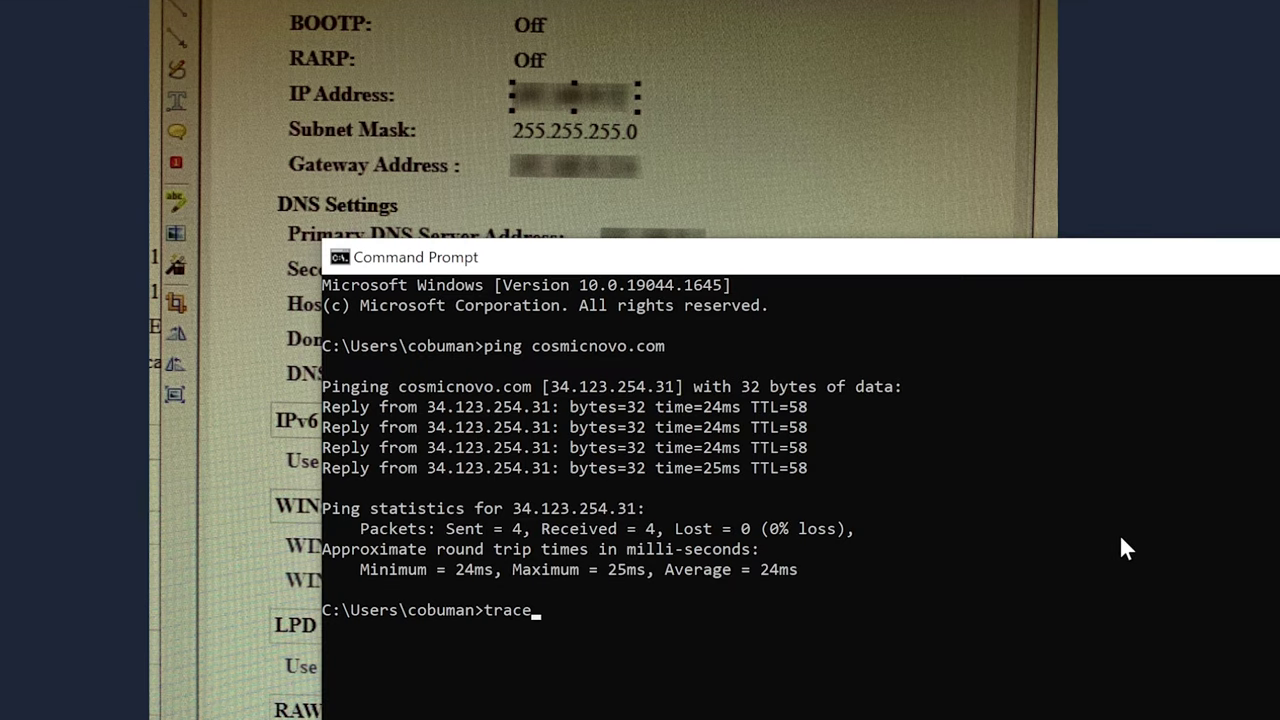
pyautogui.write(' cosmicnovo.com')
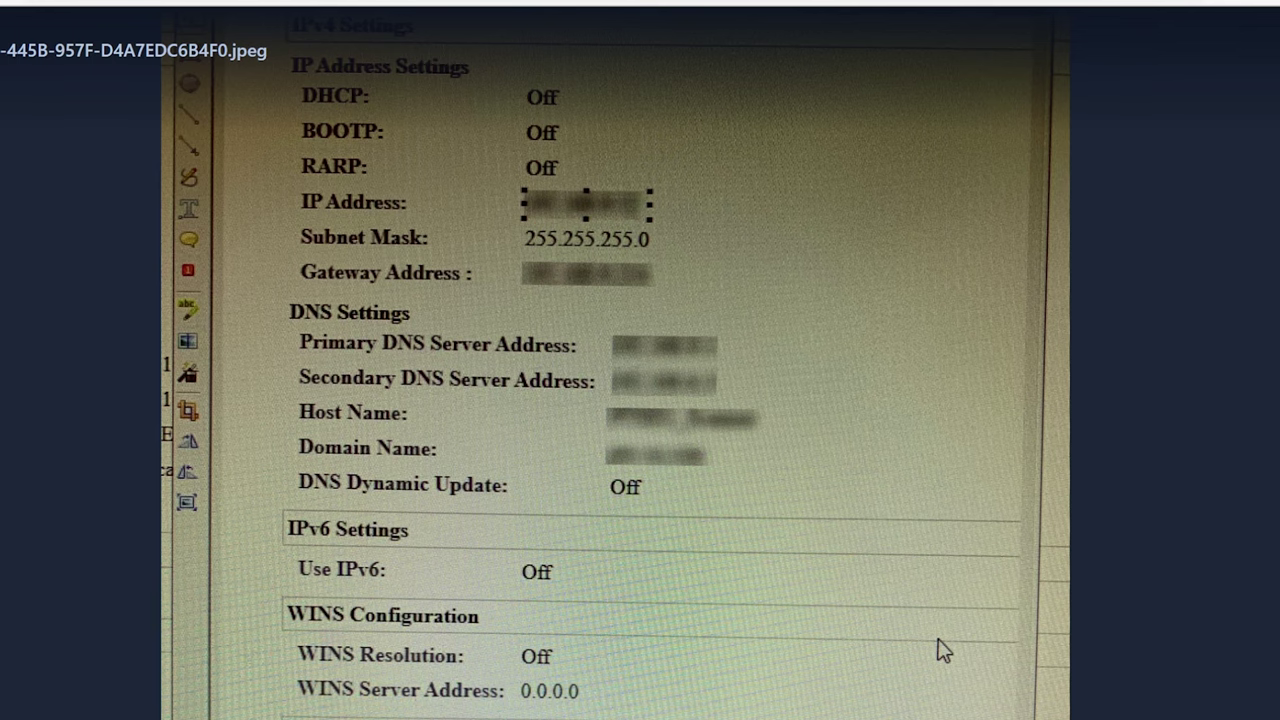
# Leave the IPv4 settings photo, view the enlarged photo of the SNTP, FTP, HTTP and proxy settings, and return to the request.
pyautogui.press('Escape')
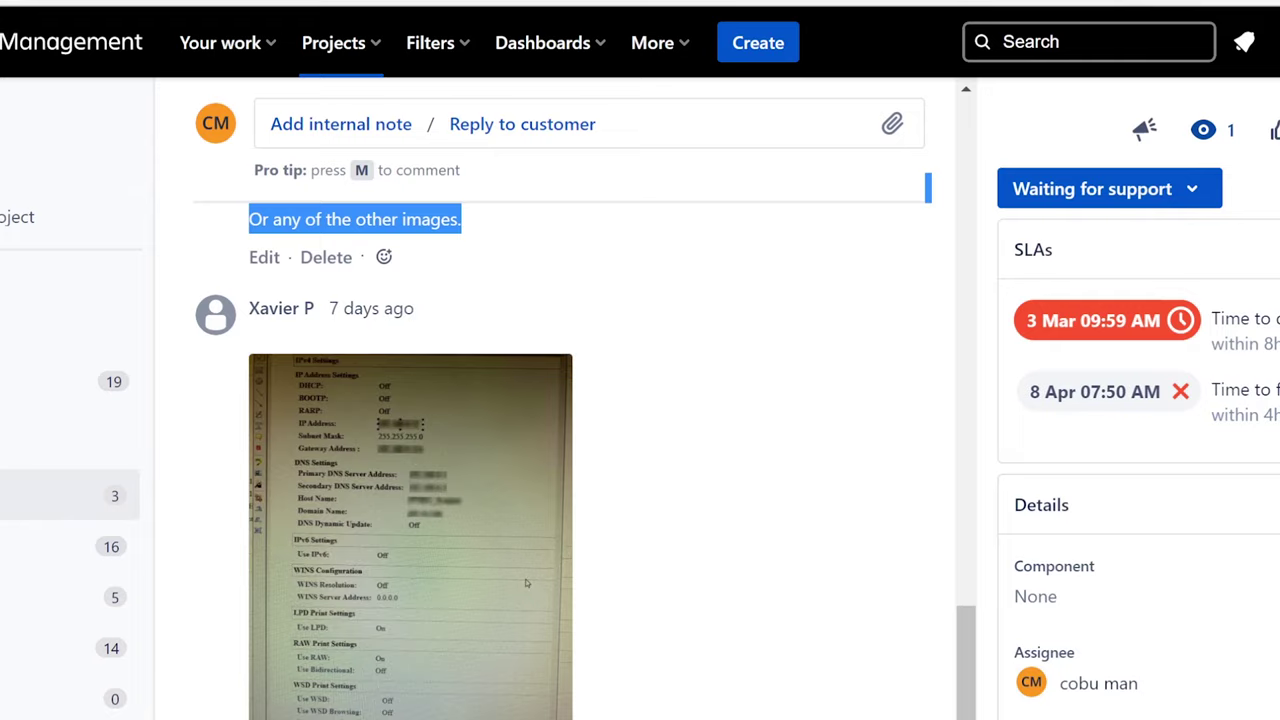
pyautogui.click(526, 583)
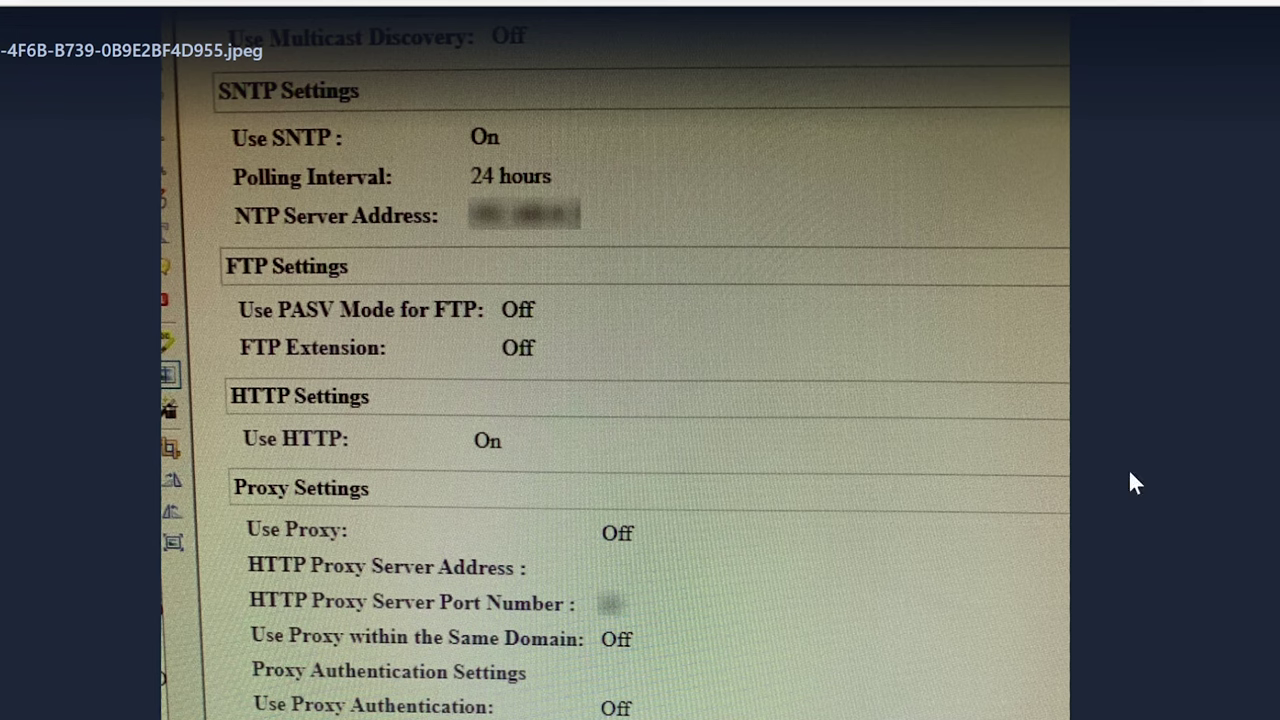
pyautogui.press('Escape')
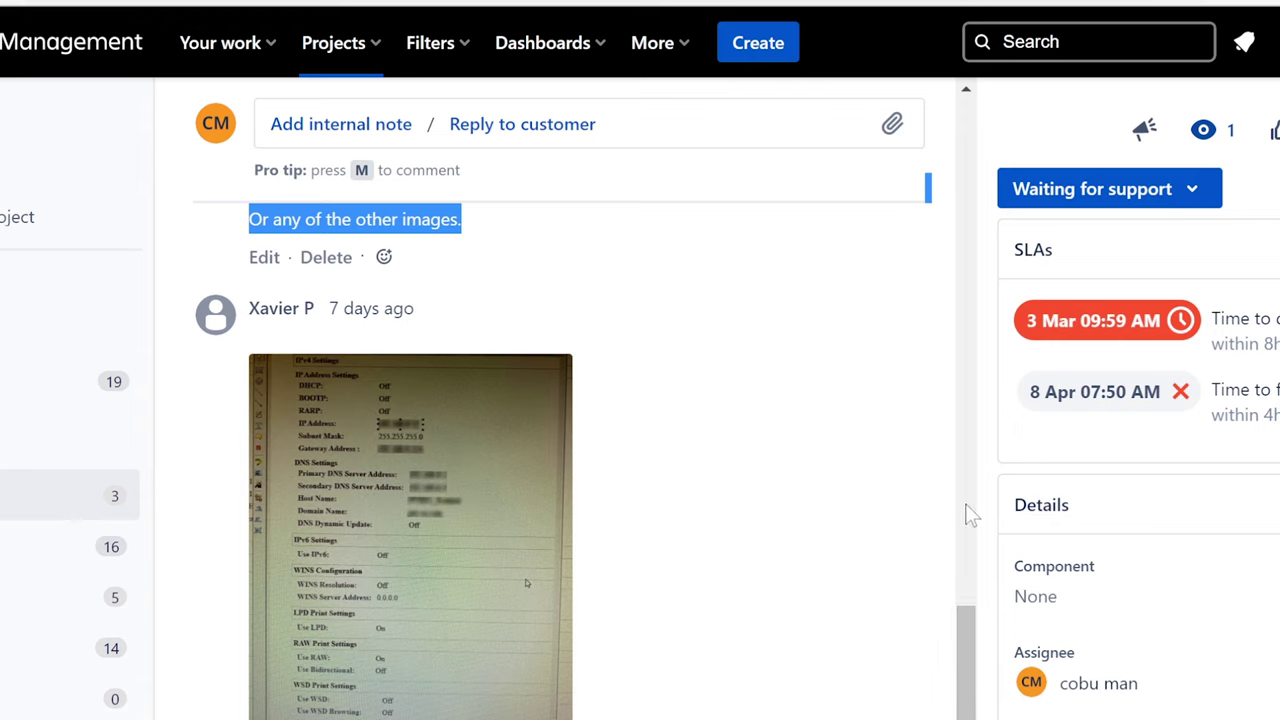
# Open a new Command Prompt window, move it clear over the desktop, and run tracert to cosmicnovo.com.
pyautogui.press('super')
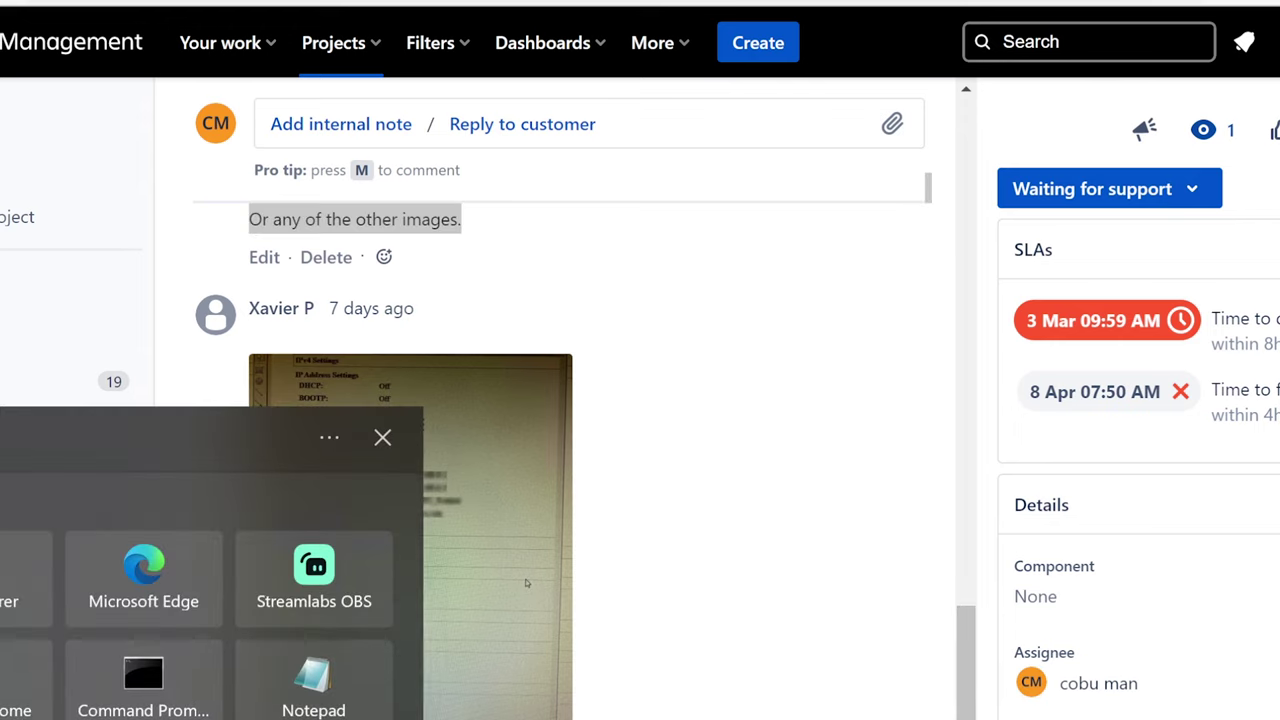
pyautogui.click(143, 680)
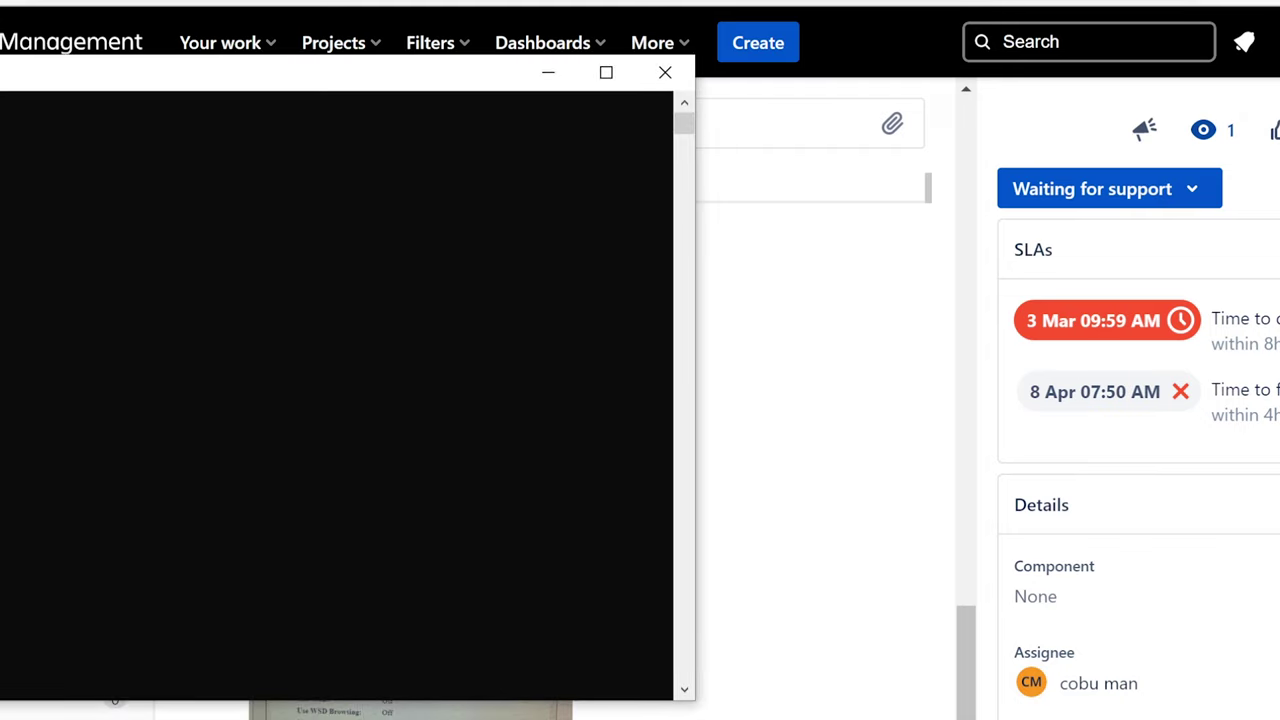
pyautogui.moveTo(279, 85)
pyautogui.mouseDown()
pyautogui.moveTo(830, 199)
pyautogui.moveTo(1042, 285)
pyautogui.moveTo(1040, 300)
pyautogui.mouseUp()
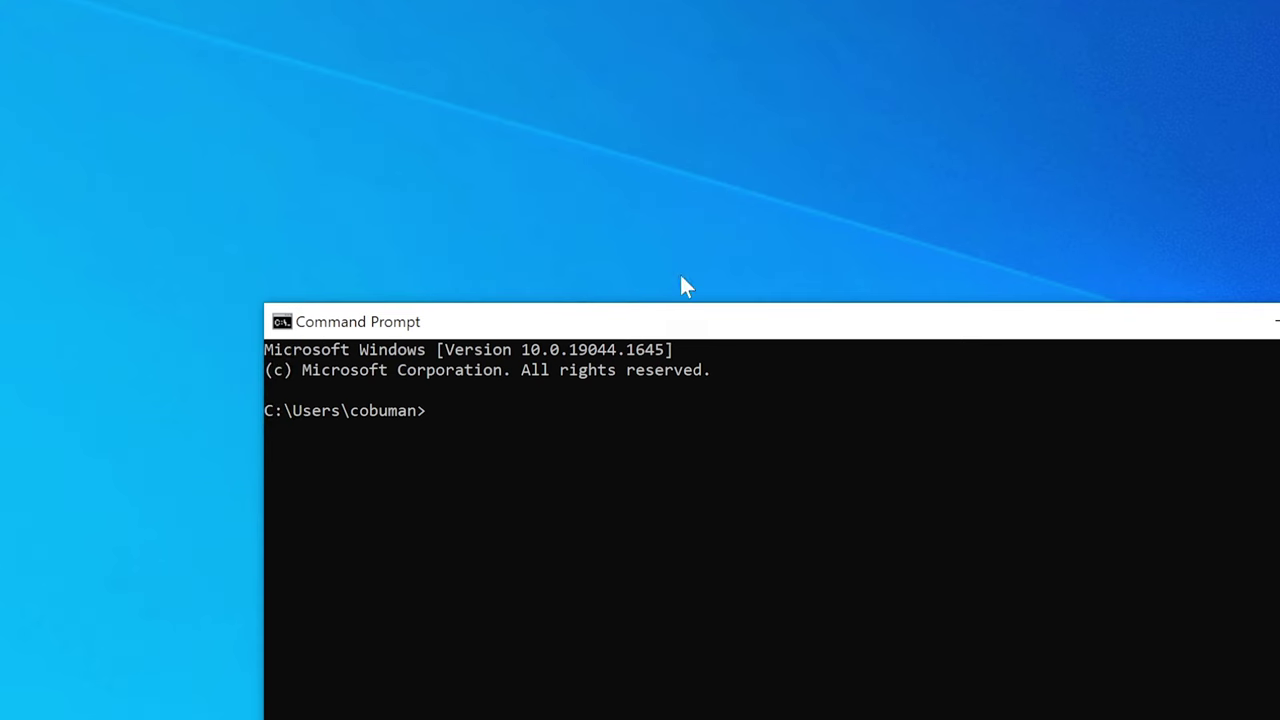
pyautogui.moveTo(623, 322); pyautogui.dragTo(617, 305)
pyautogui.write('tracert')
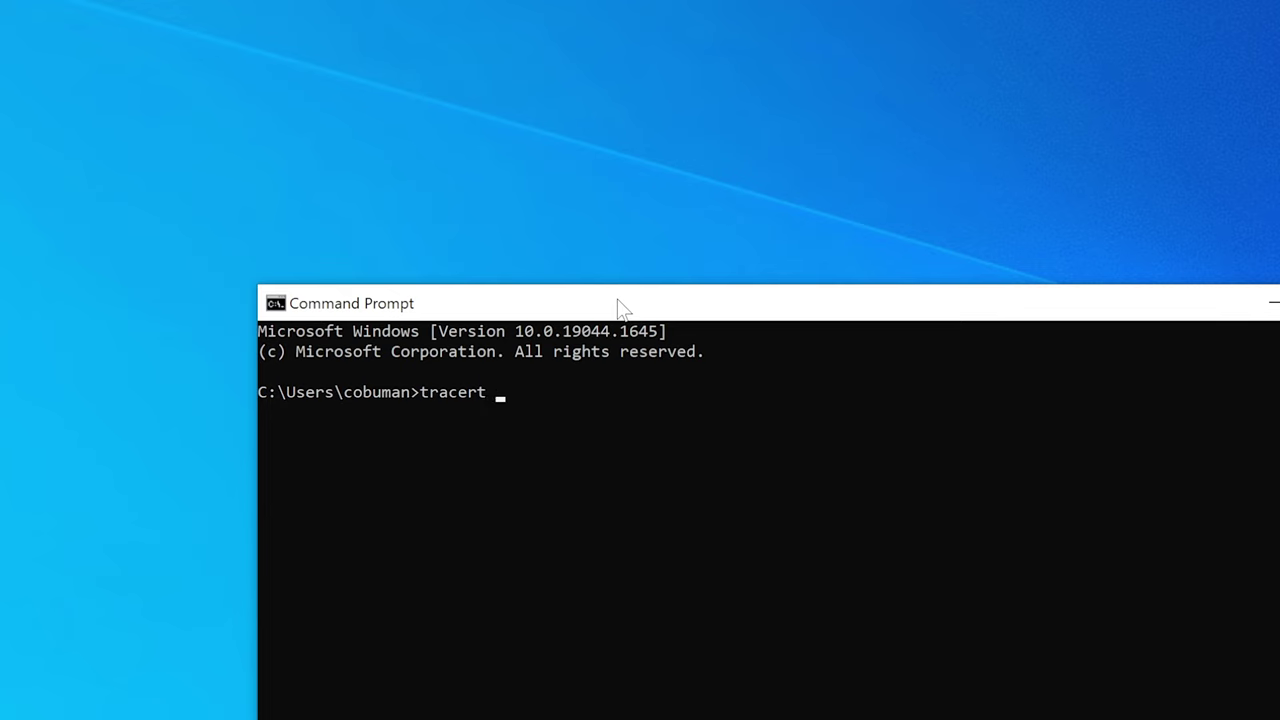
pyautogui.write(' cosmicnovo.com')
pyautogui.press('Return')
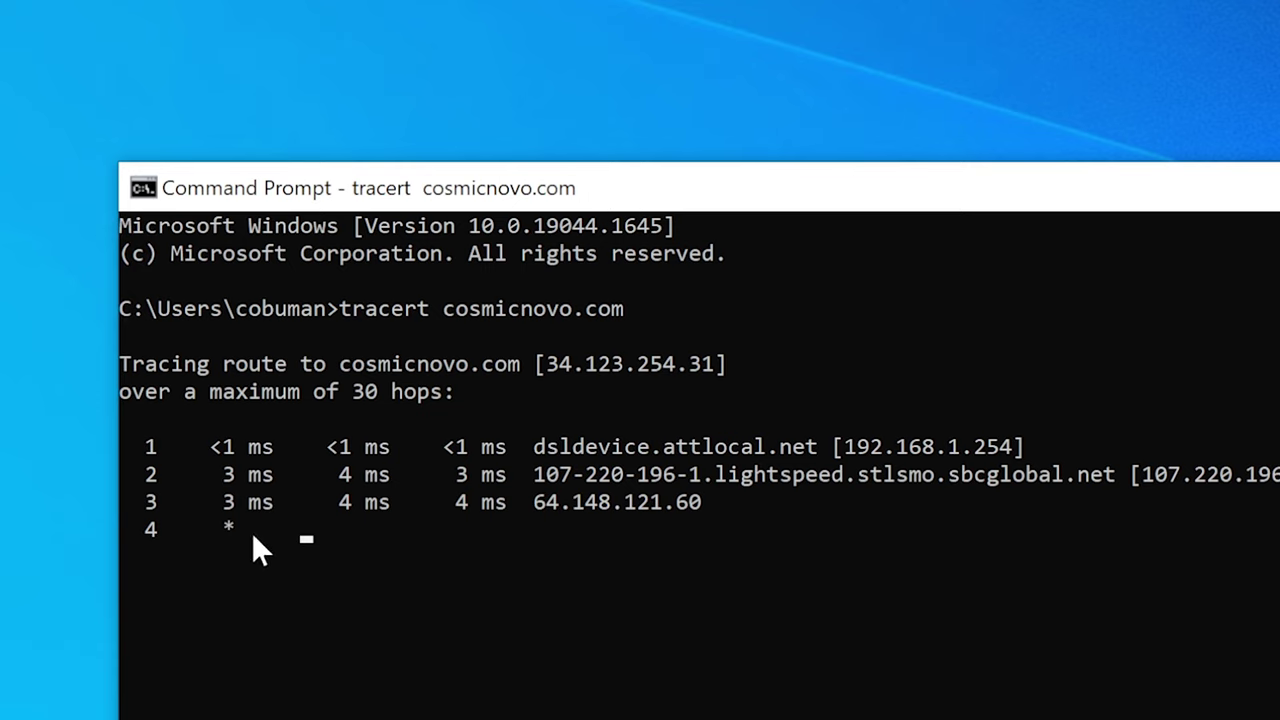
# Examine the three response time columns of the fourth hop in the trace route output, marking each one.
pyautogui.moveTo(224, 530); pyautogui.dragTo(519, 543)
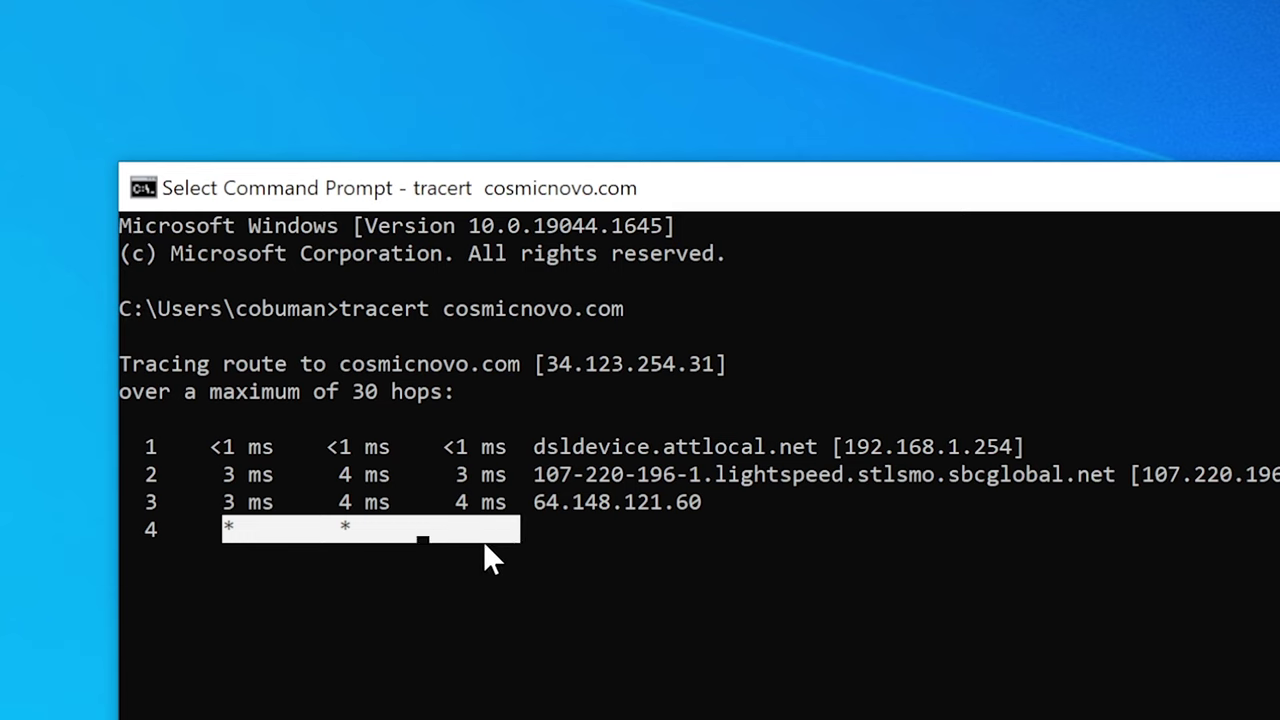
pyautogui.click(483, 542)
pyautogui.moveTo(488, 521); pyautogui.dragTo(229, 530)
pyautogui.click(578, 530)
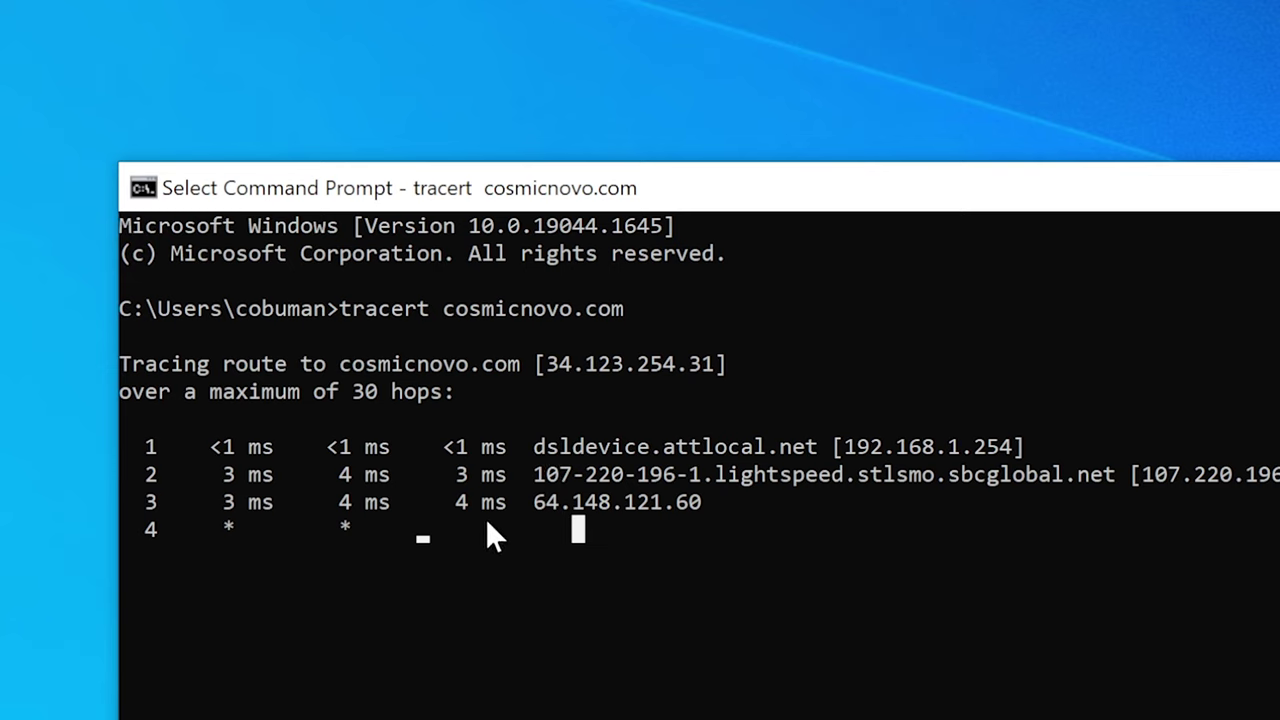
pyautogui.click(540, 525)
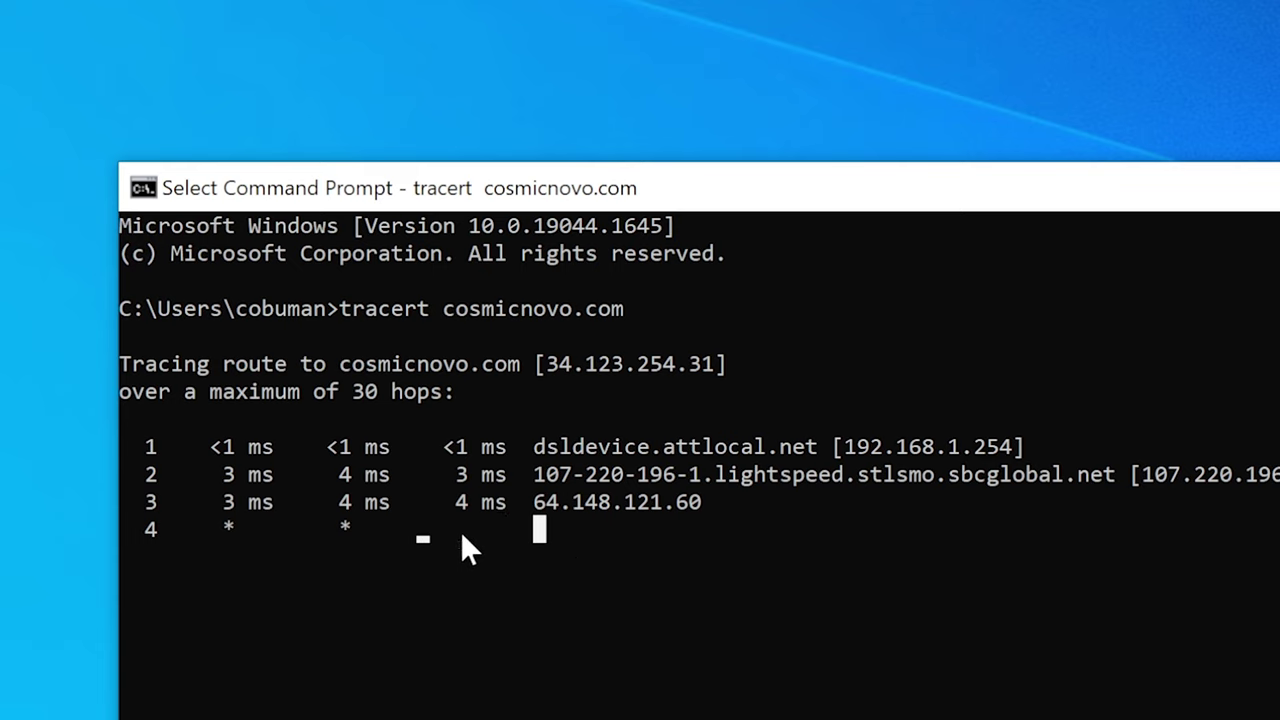
pyautogui.click(357, 530)
pyautogui.click(215, 530)
pyautogui.click(344, 527)
pyautogui.click(462, 527)
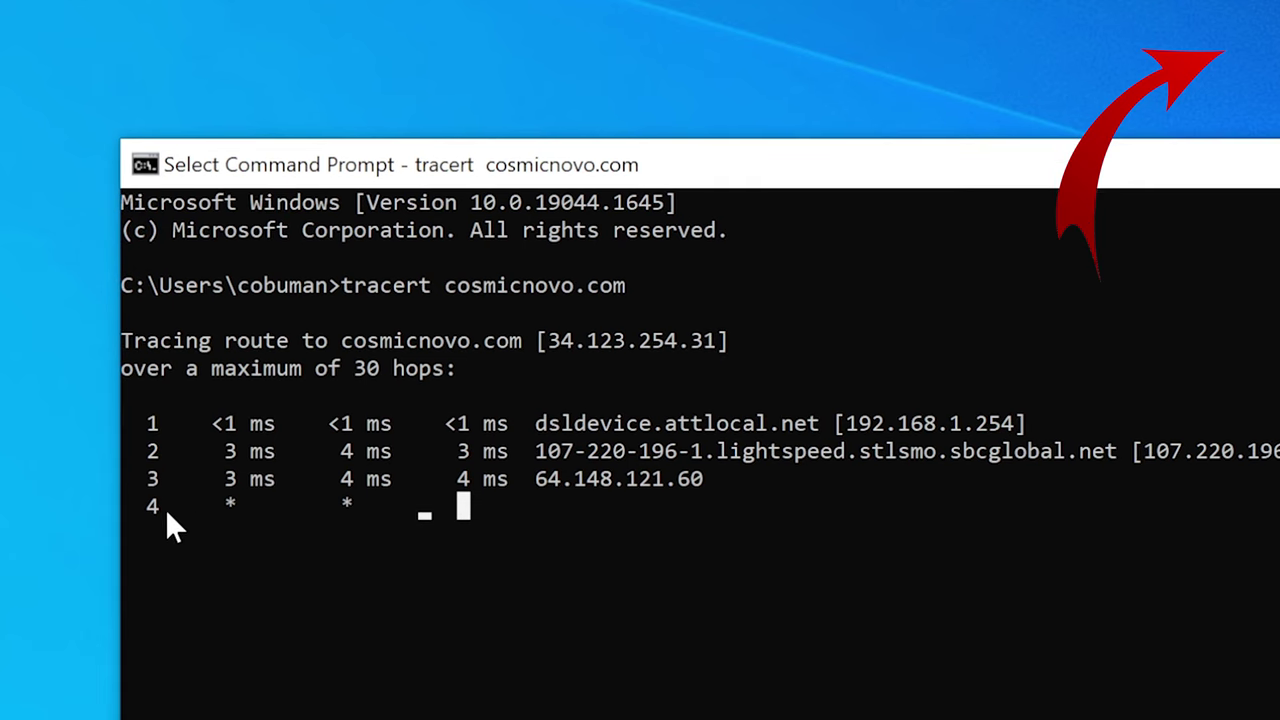
# Compare the fourth hop's row and address column with the third hop's IP address by highlighting them in the trace output.
pyautogui.moveTo(152, 500); pyautogui.dragTo(628, 506)
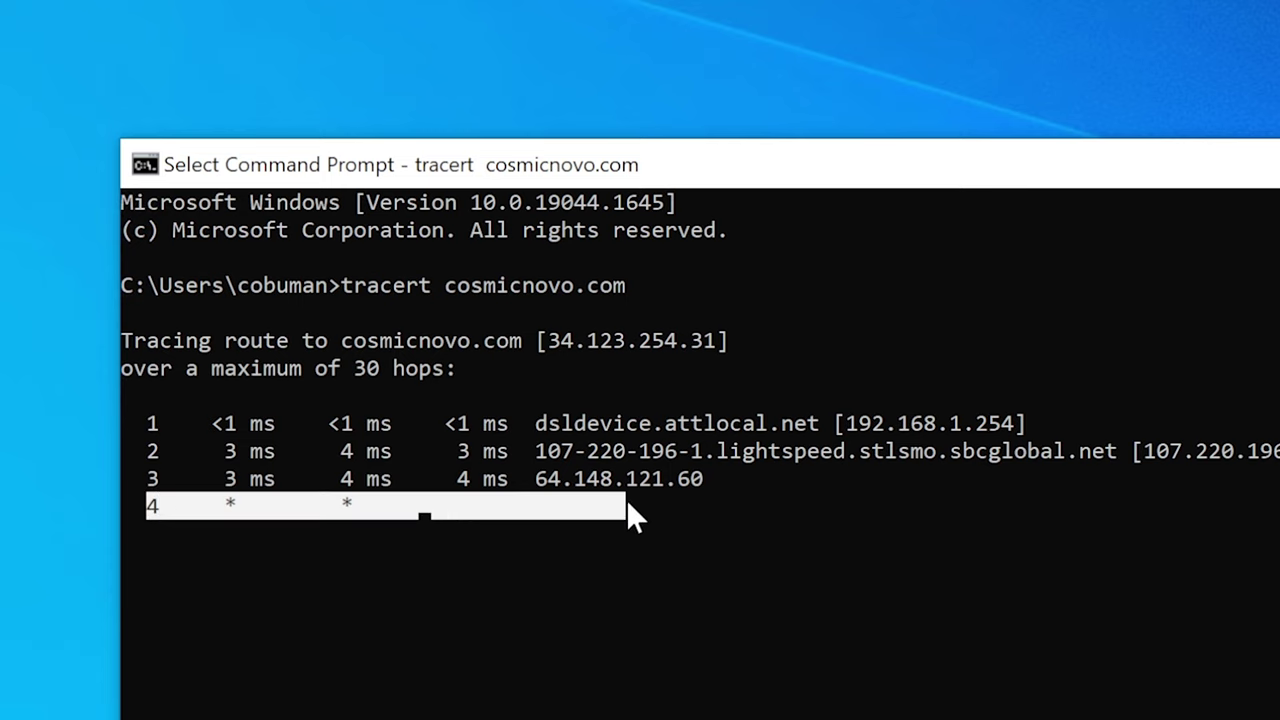
pyautogui.click(568, 508)
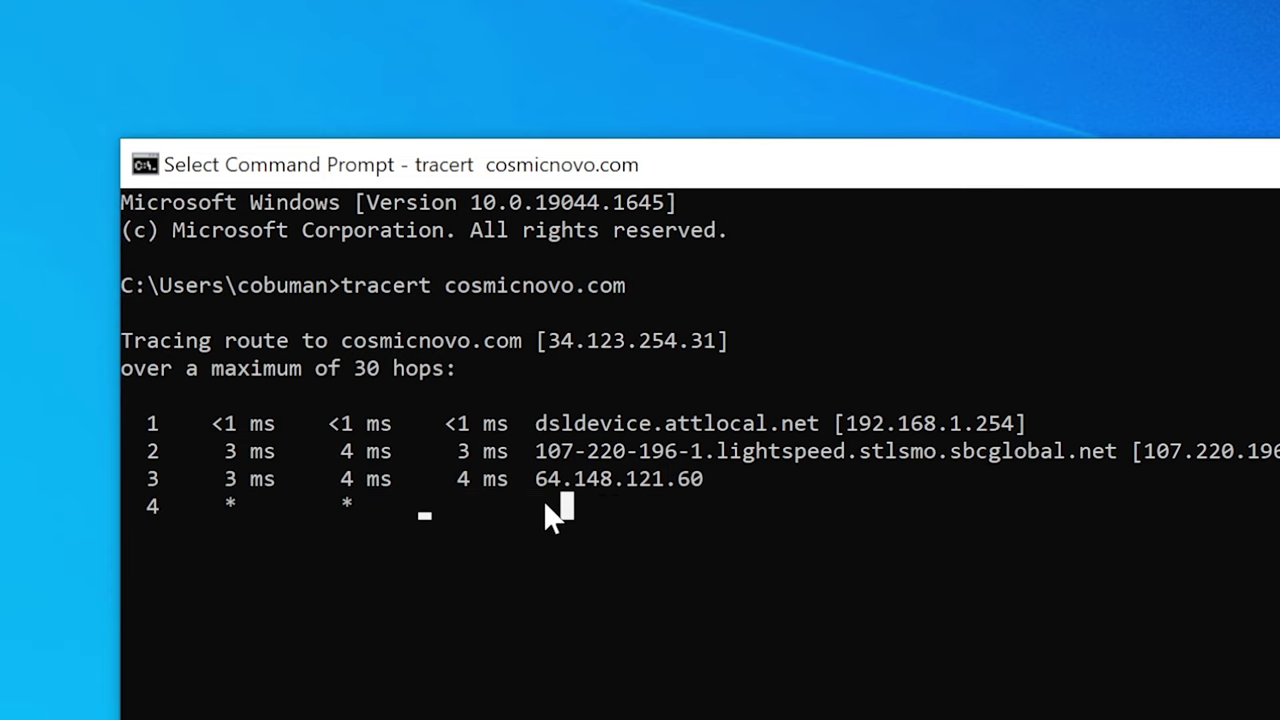
pyautogui.moveTo(540, 505); pyautogui.dragTo(800, 514)
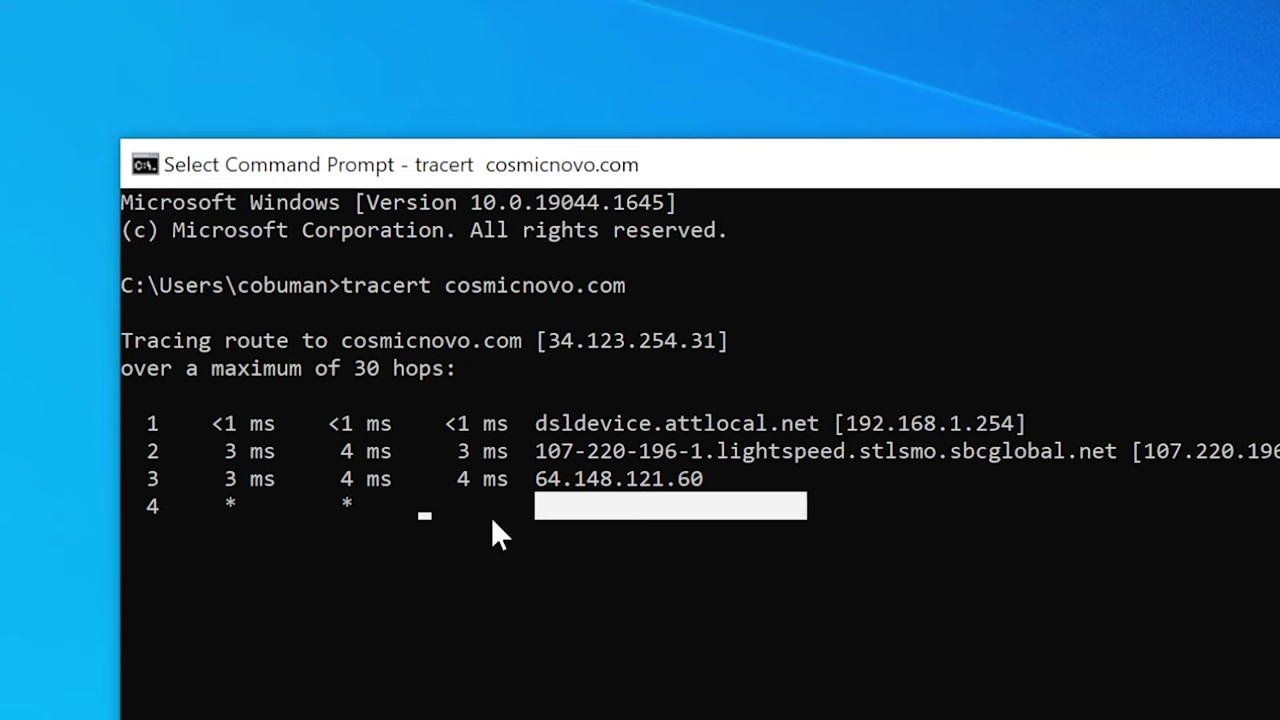
pyautogui.click(546, 480)
pyautogui.moveTo(549, 481); pyautogui.dragTo(707, 484)
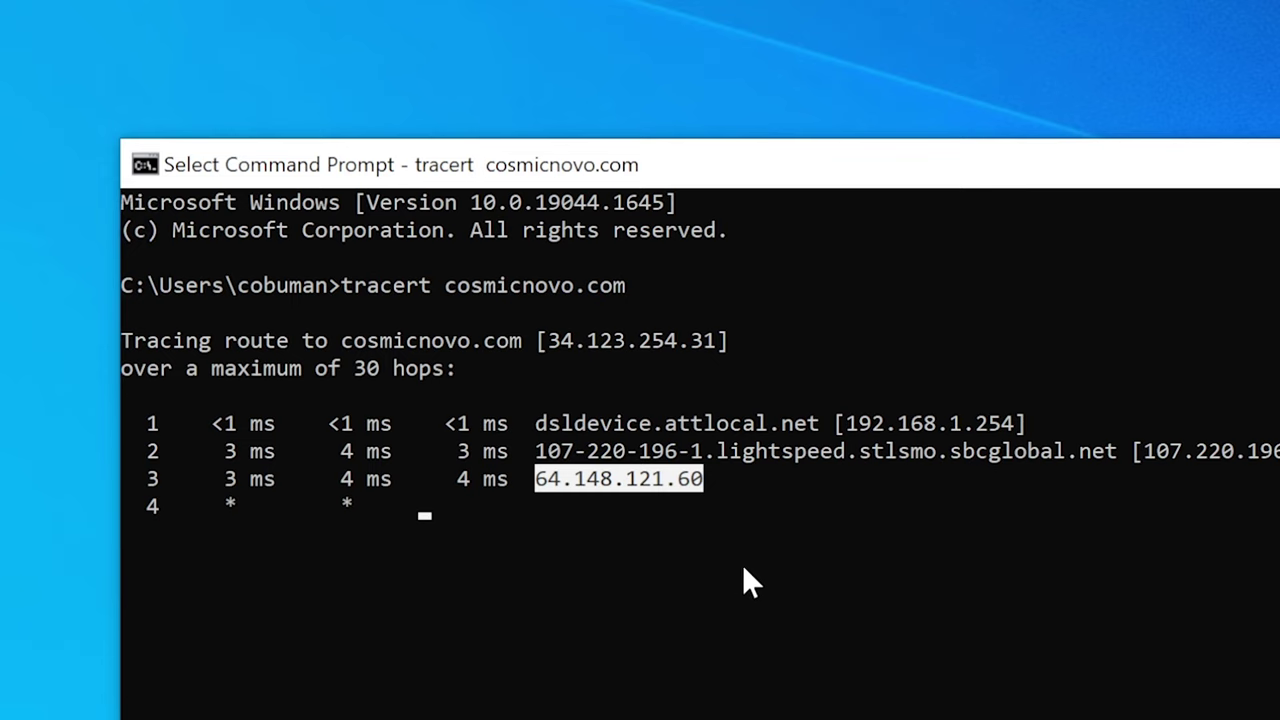
pyautogui.moveTo(155, 508); pyautogui.dragTo(790, 520)
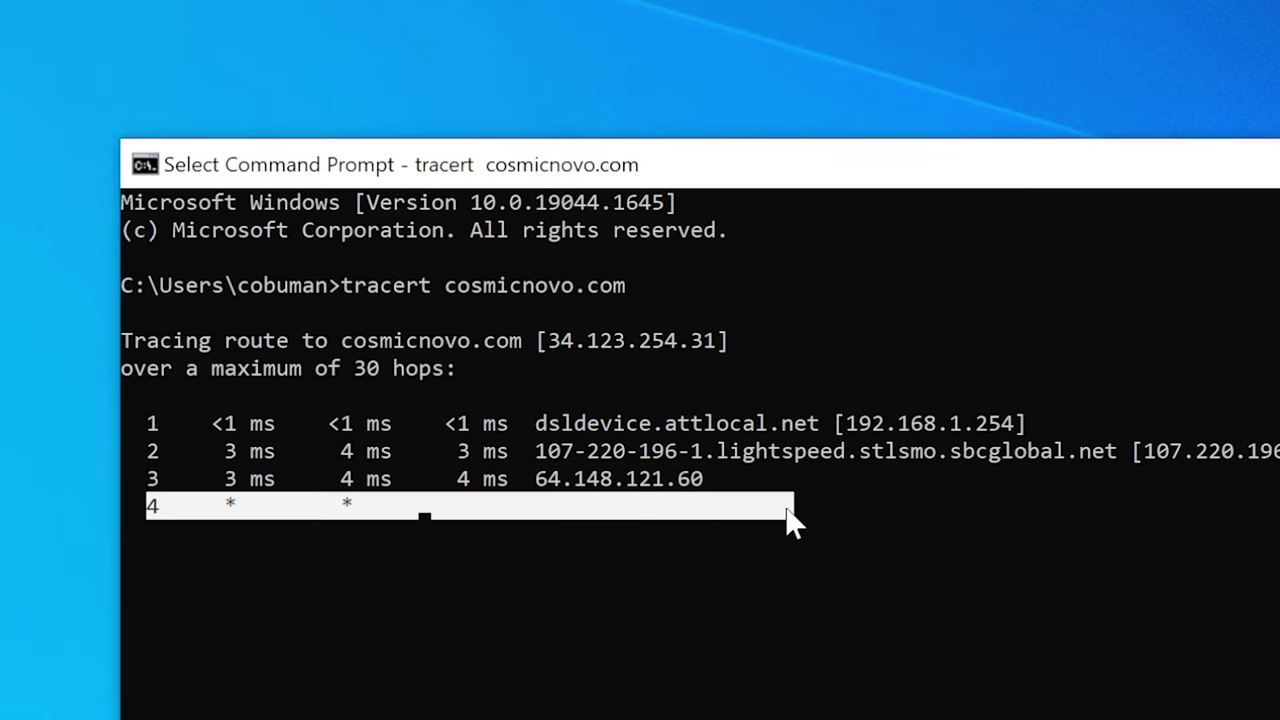
pyautogui.click(823, 452)
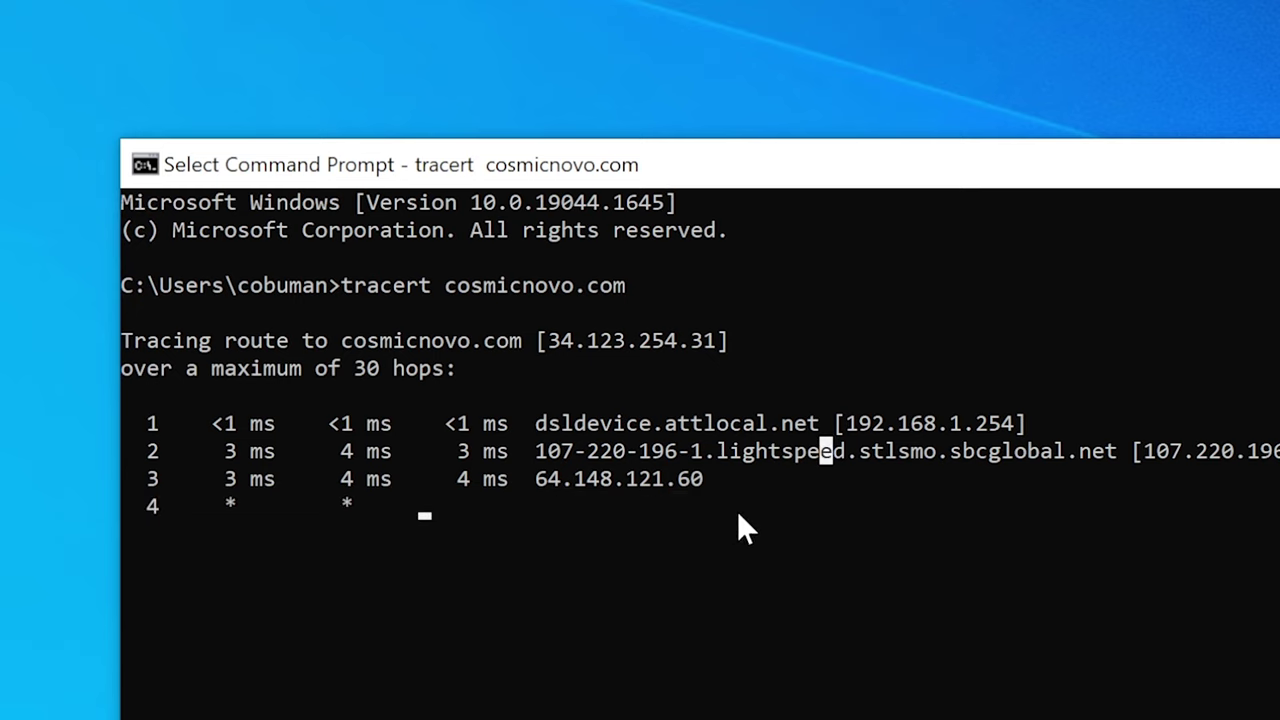
pyautogui.moveTo(717, 487); pyautogui.dragTo(466, 506)
pyautogui.click(463, 505)
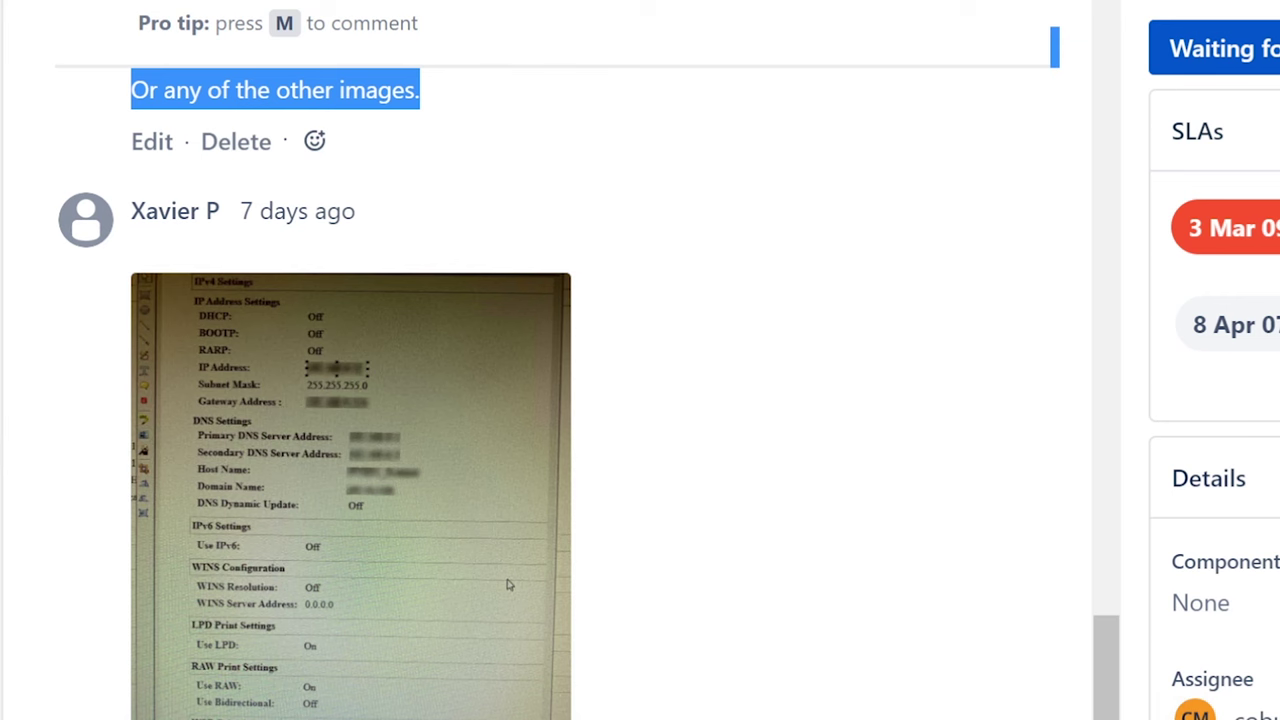
# Review the networked scanner request again, from its description through the reporter's comments with the network settings photos.
pyautogui.moveTo(1118, 705); pyautogui.dragTo(1086, 20)
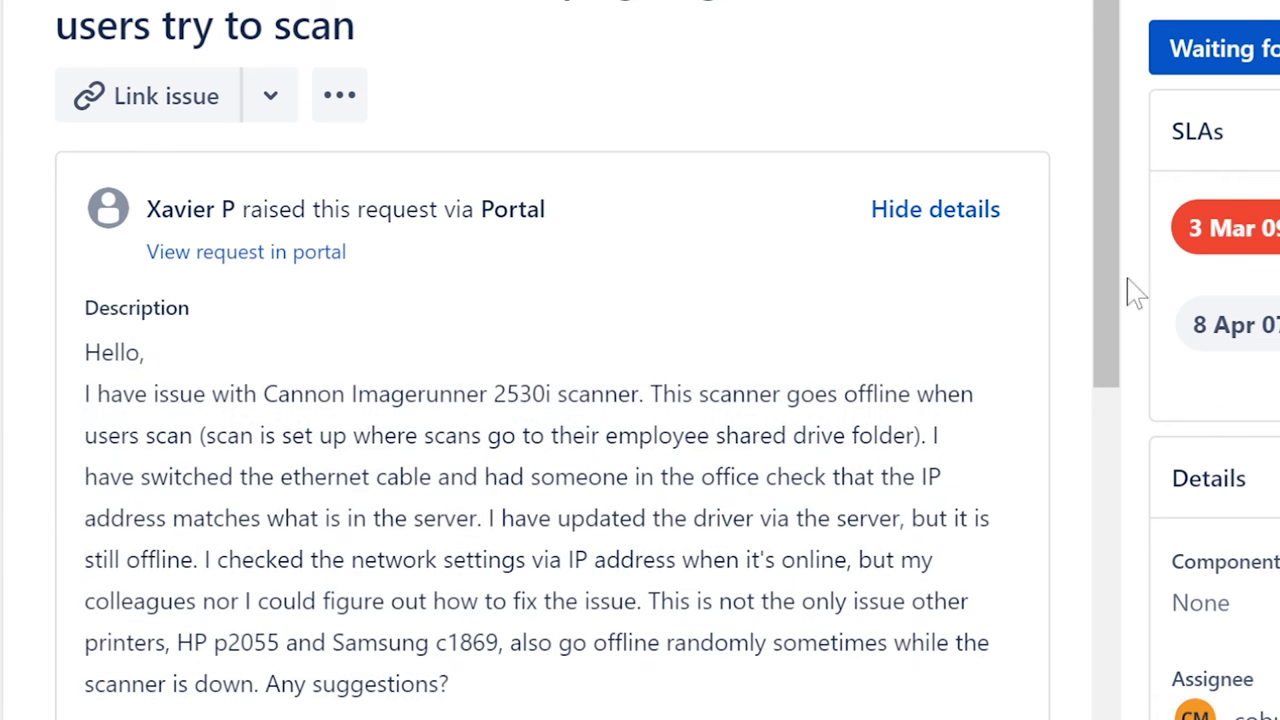
pyautogui.moveTo(1114, 143); pyautogui.dragTo(1110, 715)
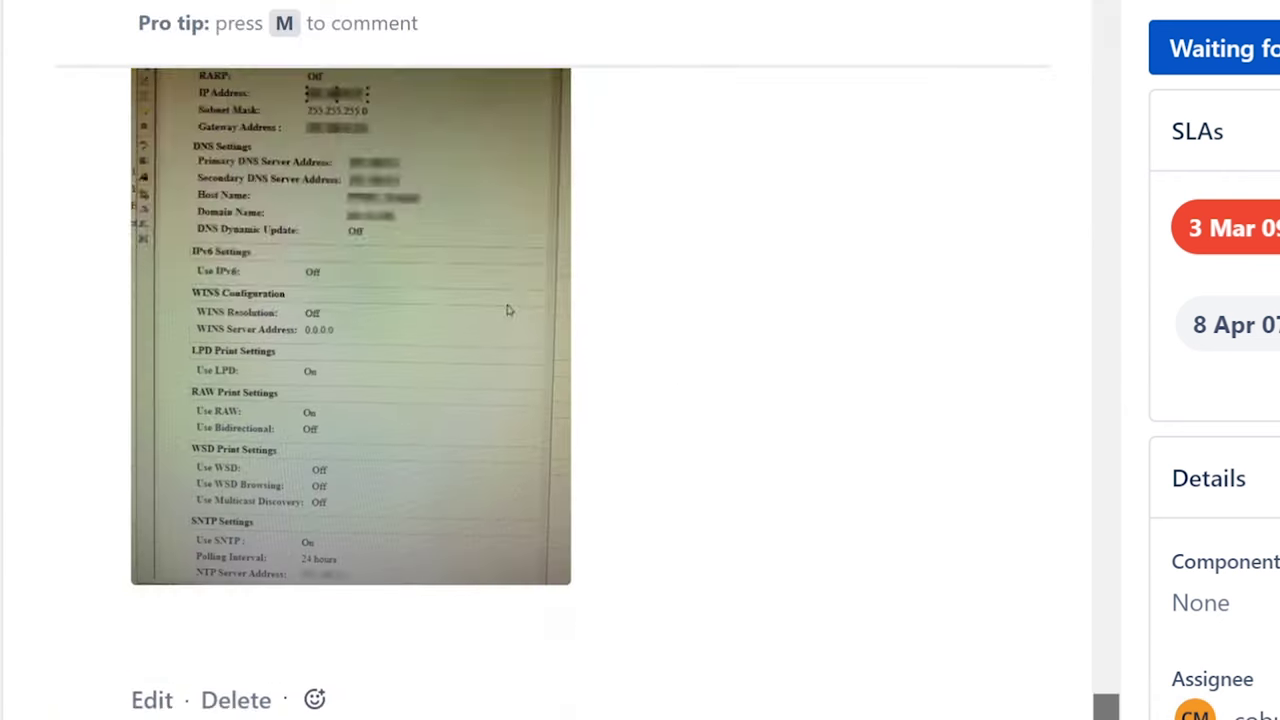
pyautogui.scroll(-15, 350, 400)
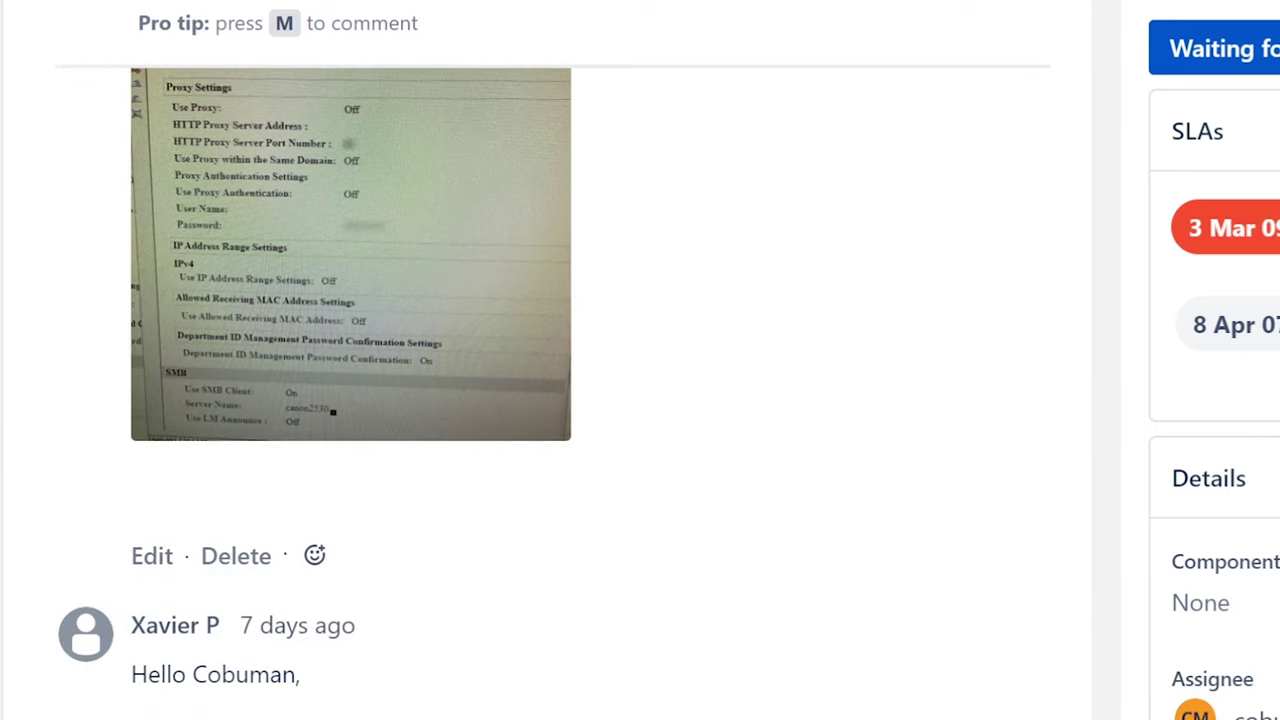
pyautogui.scroll(1, 350, 400)
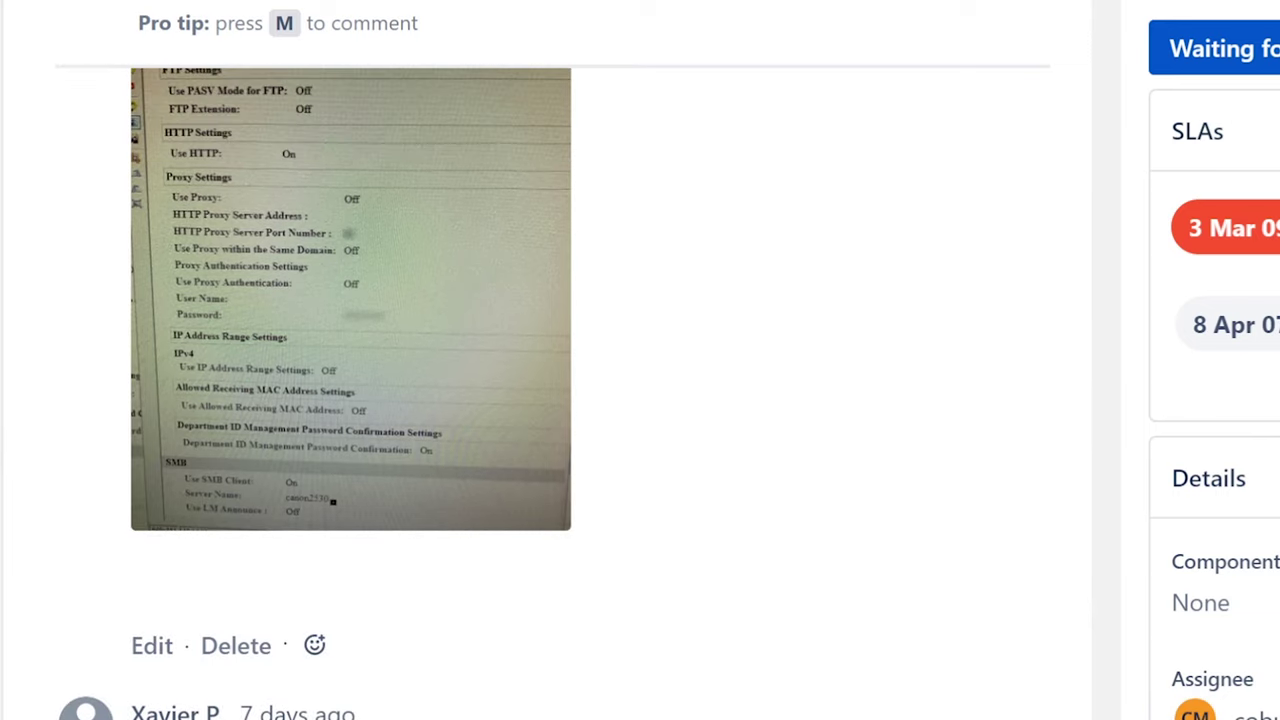
pyautogui.scroll(-5, 550, 400)
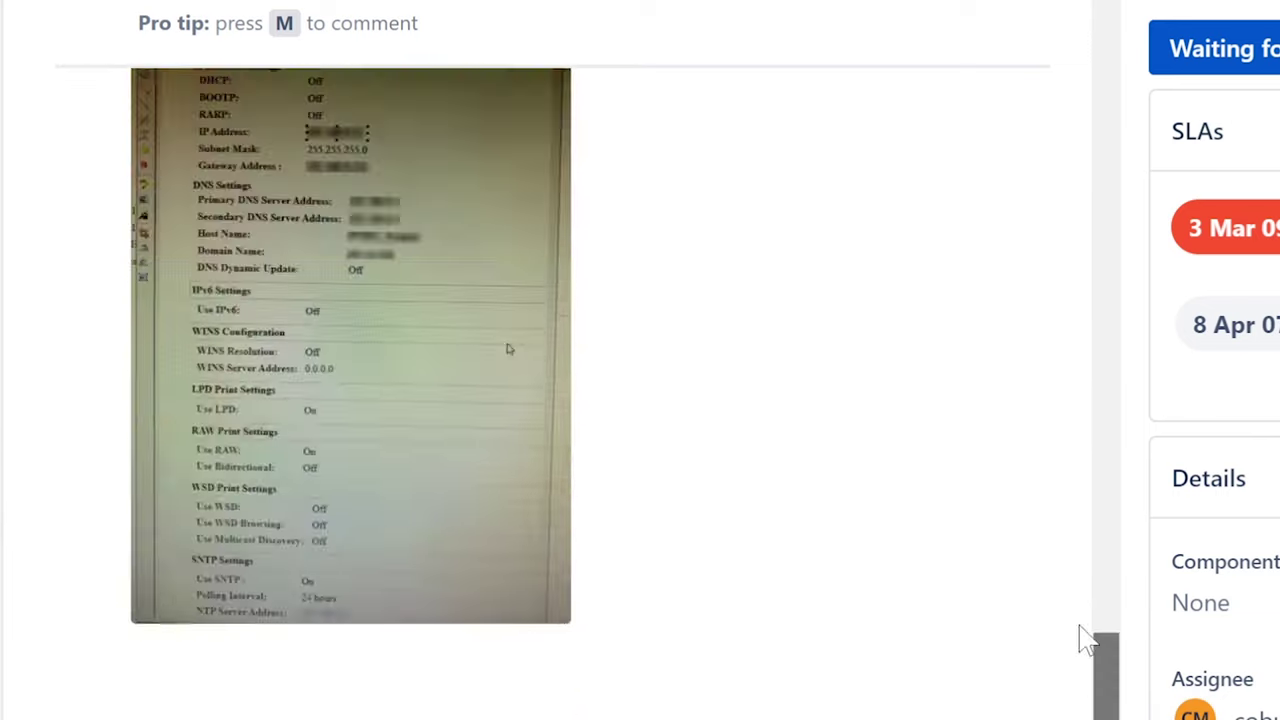
pyautogui.moveTo(1086, 634); pyautogui.dragTo(1098, 120)
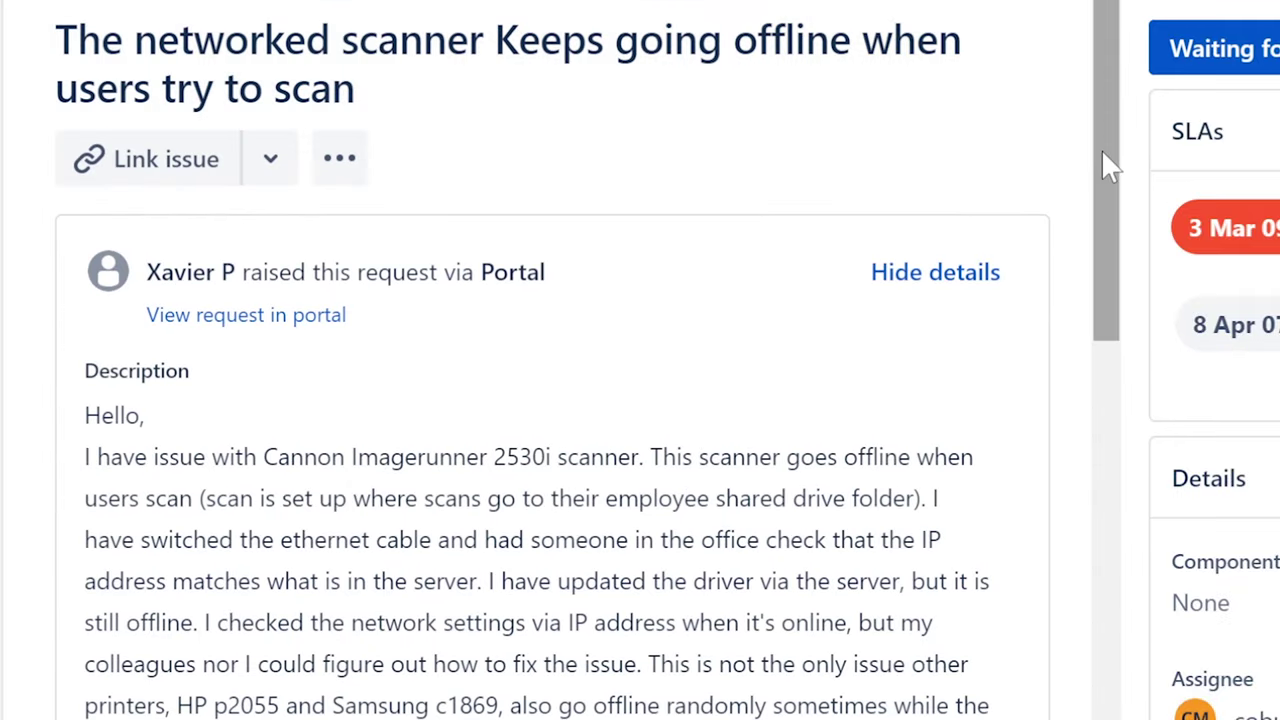
pyautogui.moveTo(1106, 163); pyautogui.dragTo(1088, 429)
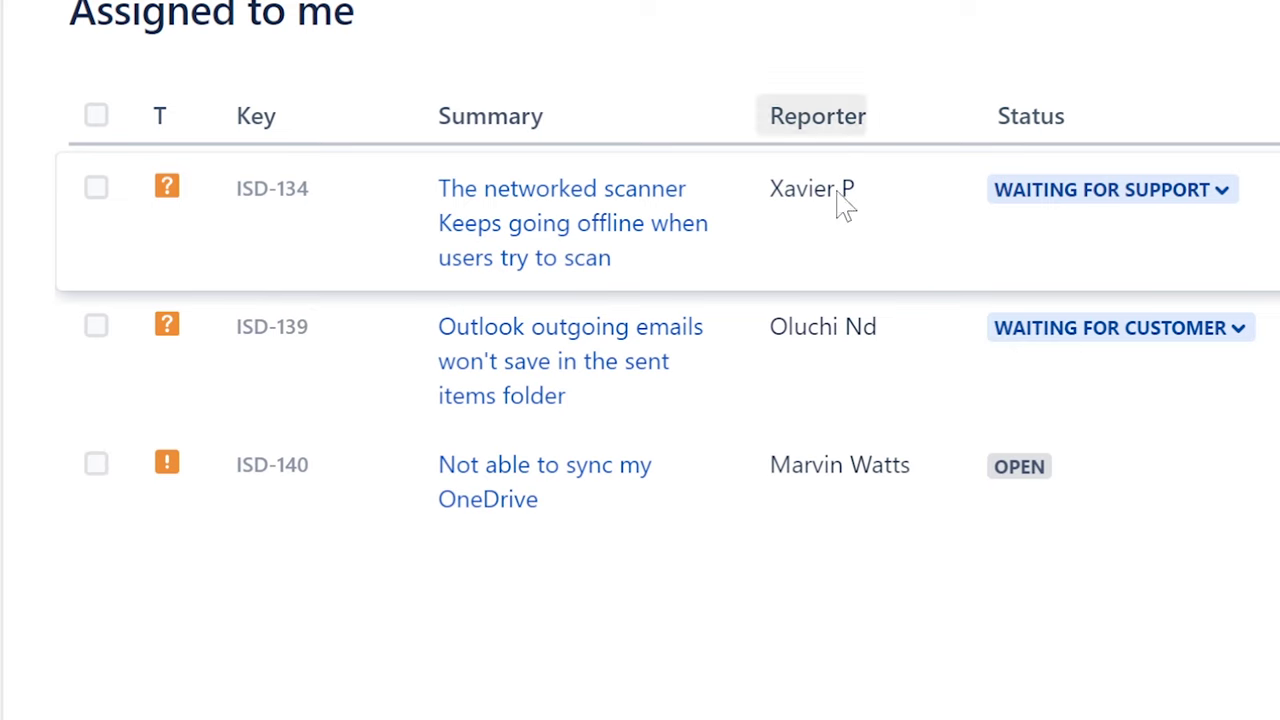
# Open the assigned request about Outlook outgoing emails not saving in the sent items folder and read its description.
pyautogui.click(616, 343)
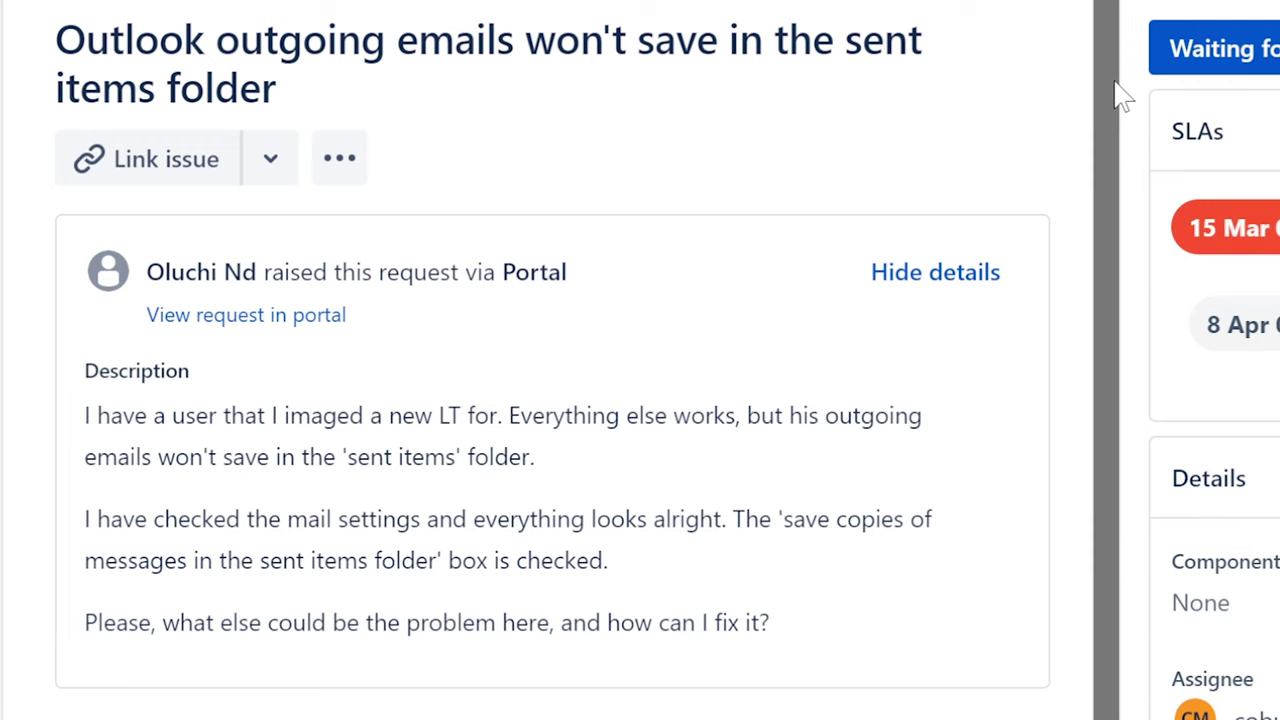
pyautogui.scroll(-1, 1110, 130)
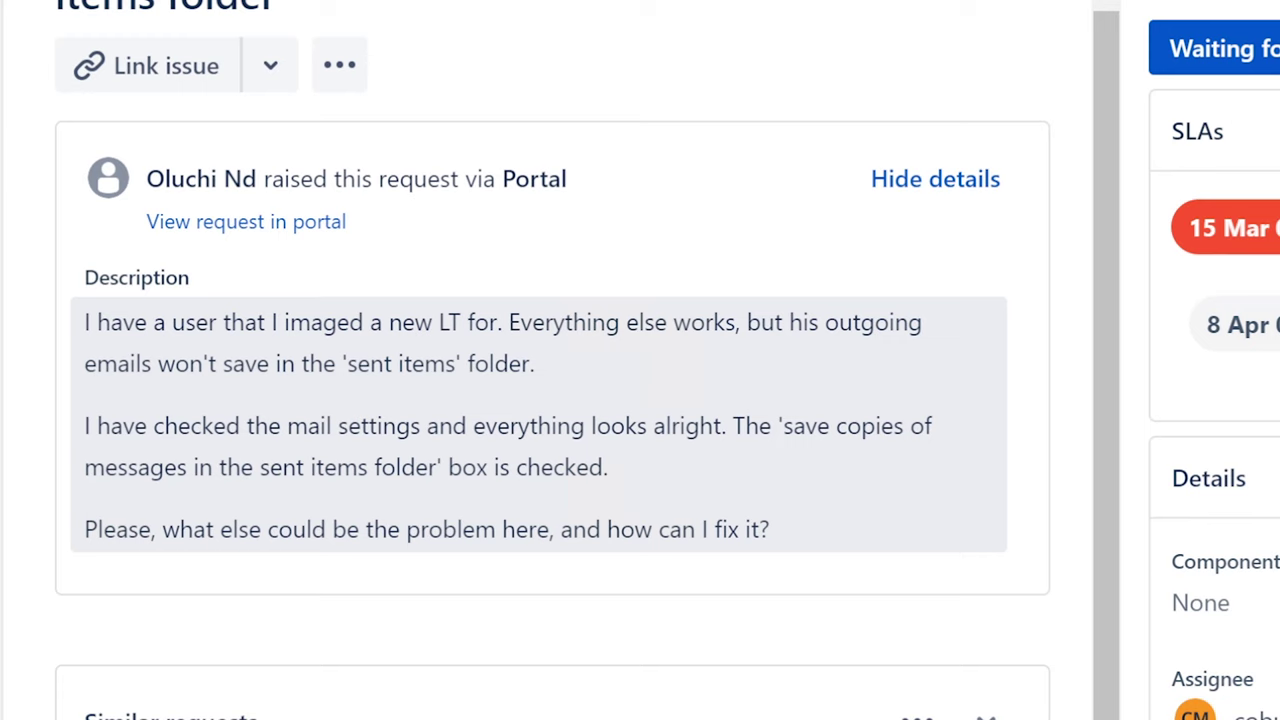
# Reread the sent items complaint in the Outlook request's description and mark the request as complete.
pyautogui.moveTo(157, 364); pyautogui.dragTo(554, 377)
pyautogui.moveTo(342, 364); pyautogui.dragTo(467, 364)
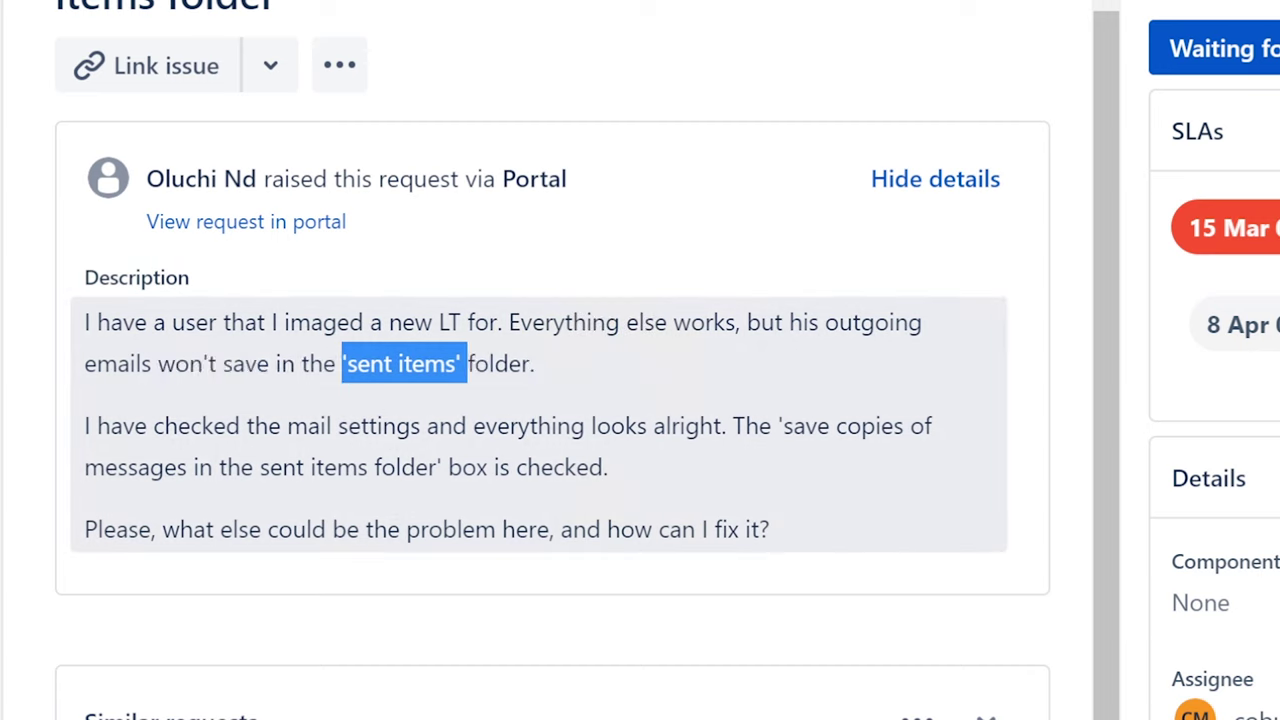
pyautogui.click(640, 382)
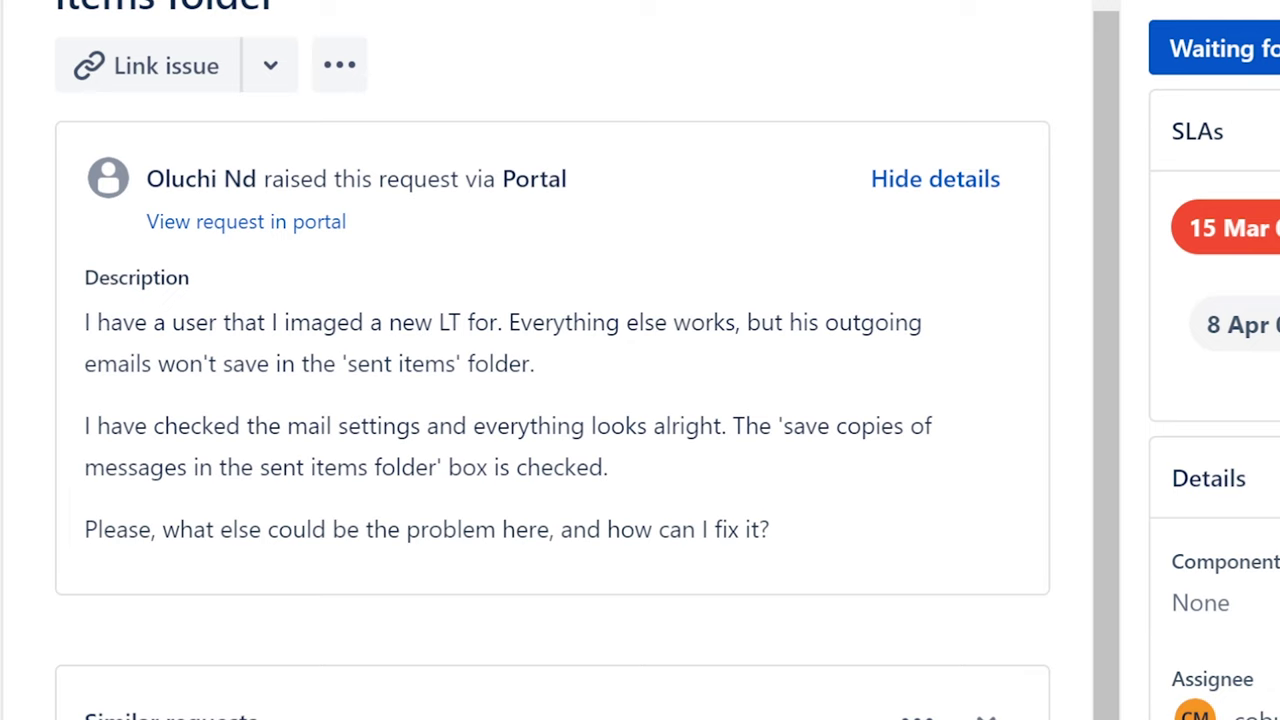
pyautogui.click(1215, 48)
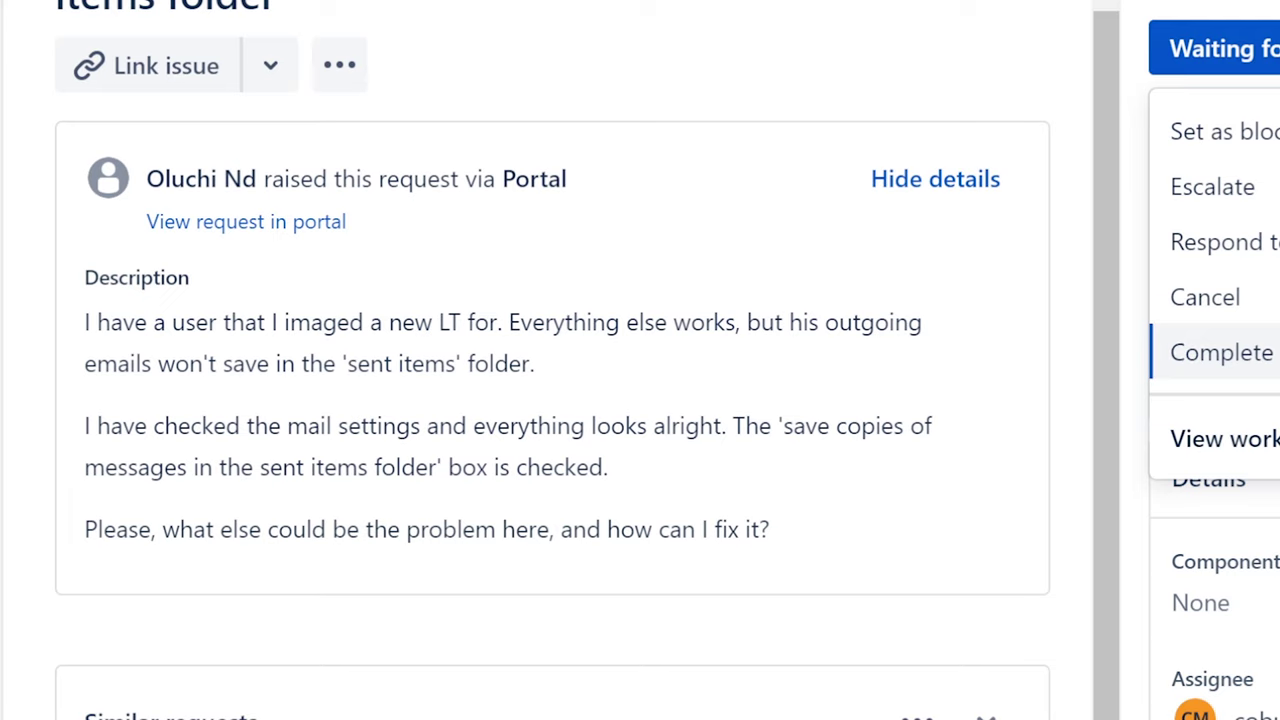
pyautogui.click(1221, 352)
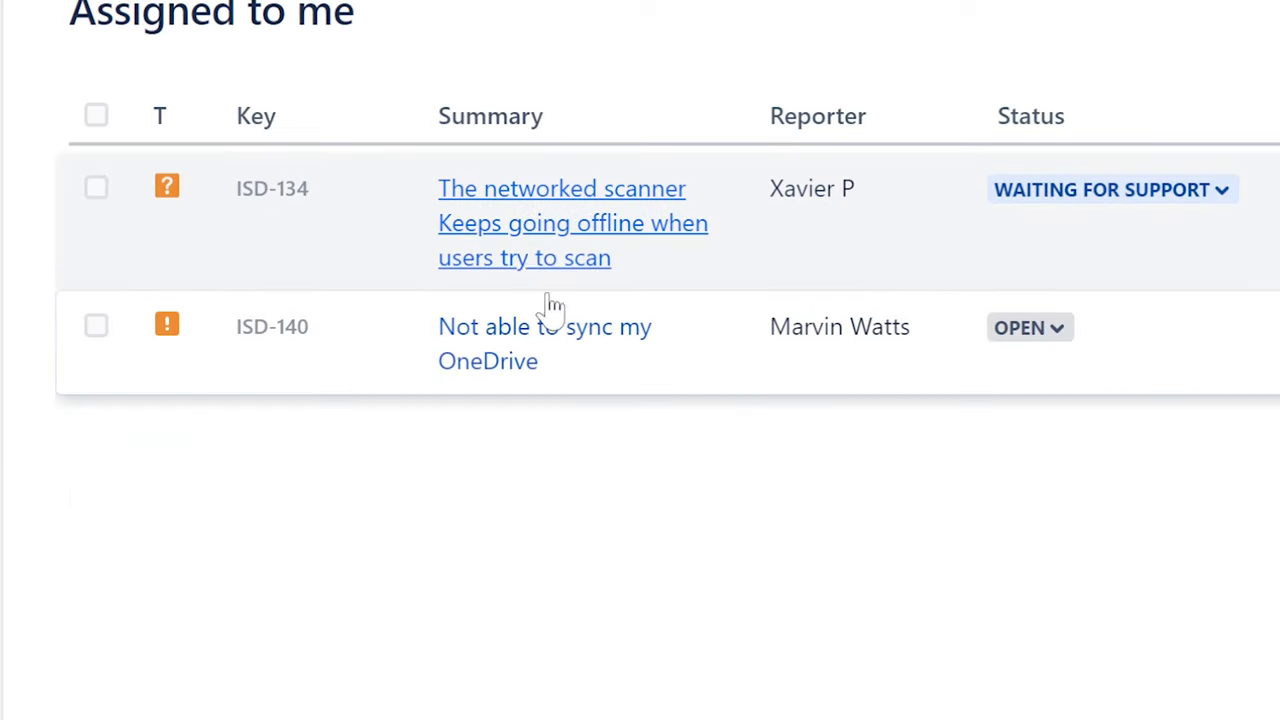
# Open the assigned request about not being able to sync OneDrive and read its description, highlighting the domain migration.
pyautogui.click(545, 327)
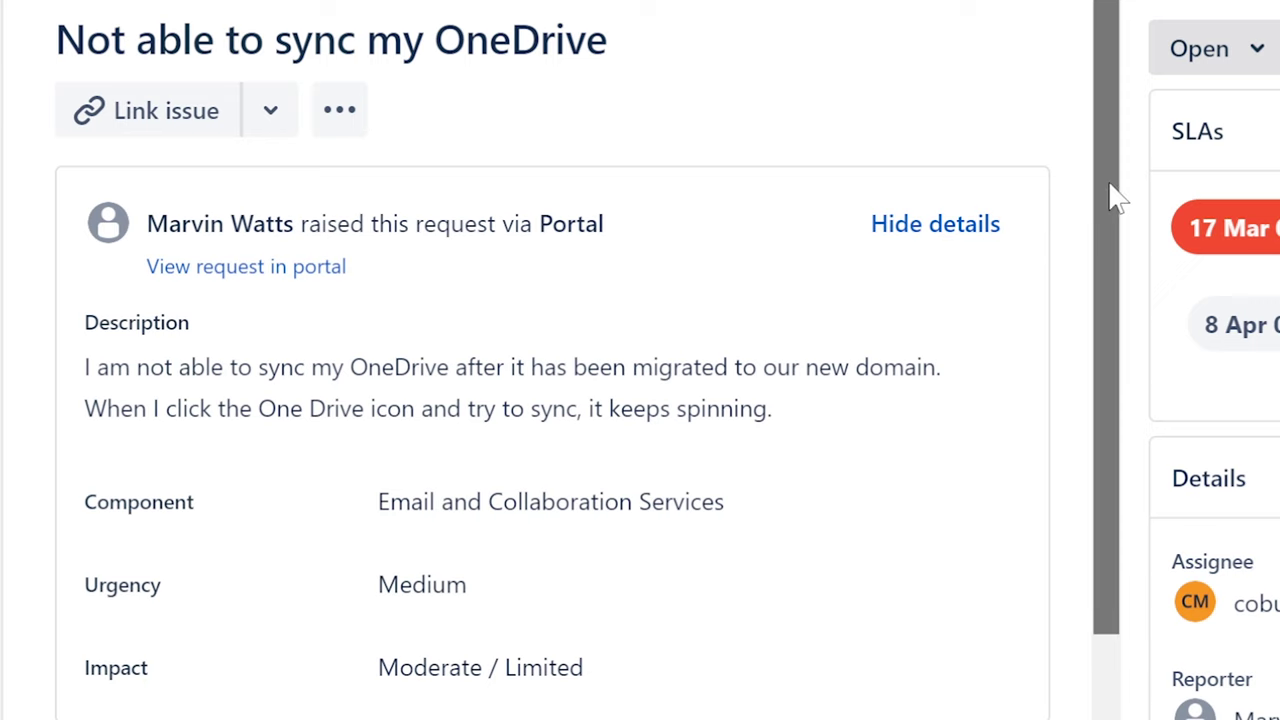
pyautogui.moveTo(1109, 243); pyautogui.dragTo(1147, 258)
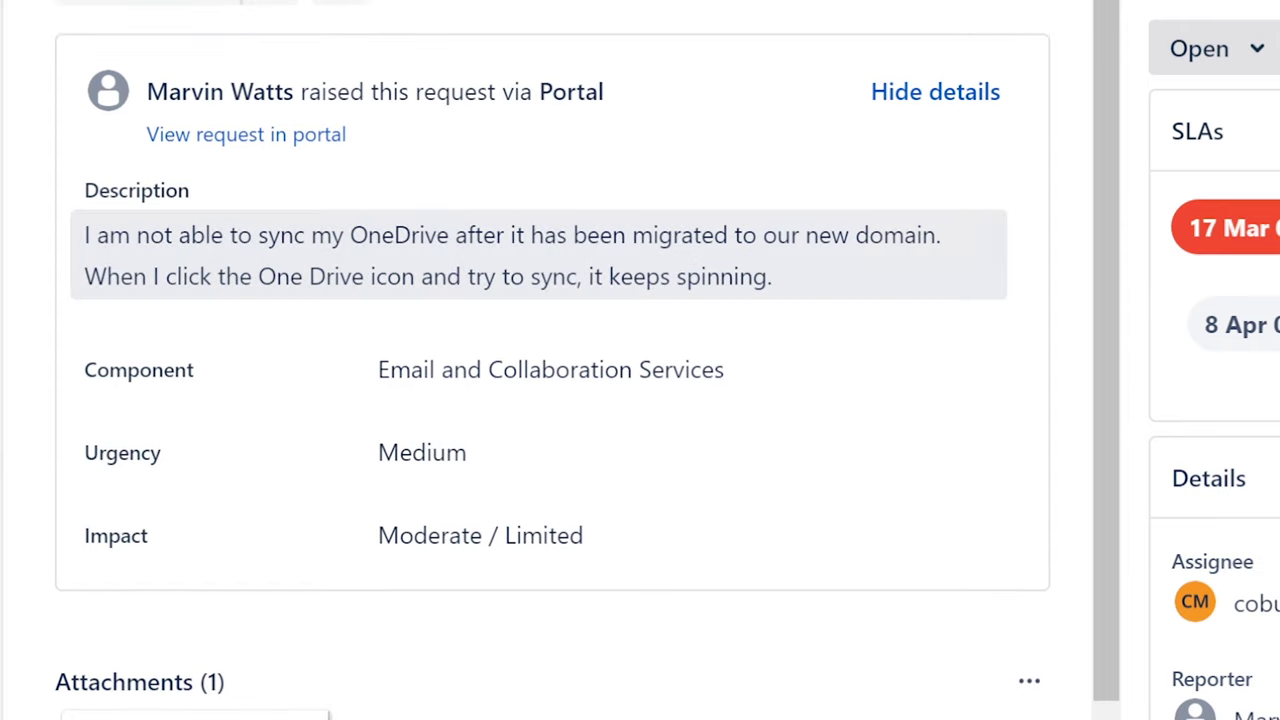
pyautogui.moveTo(229, 238); pyautogui.dragTo(946, 246)
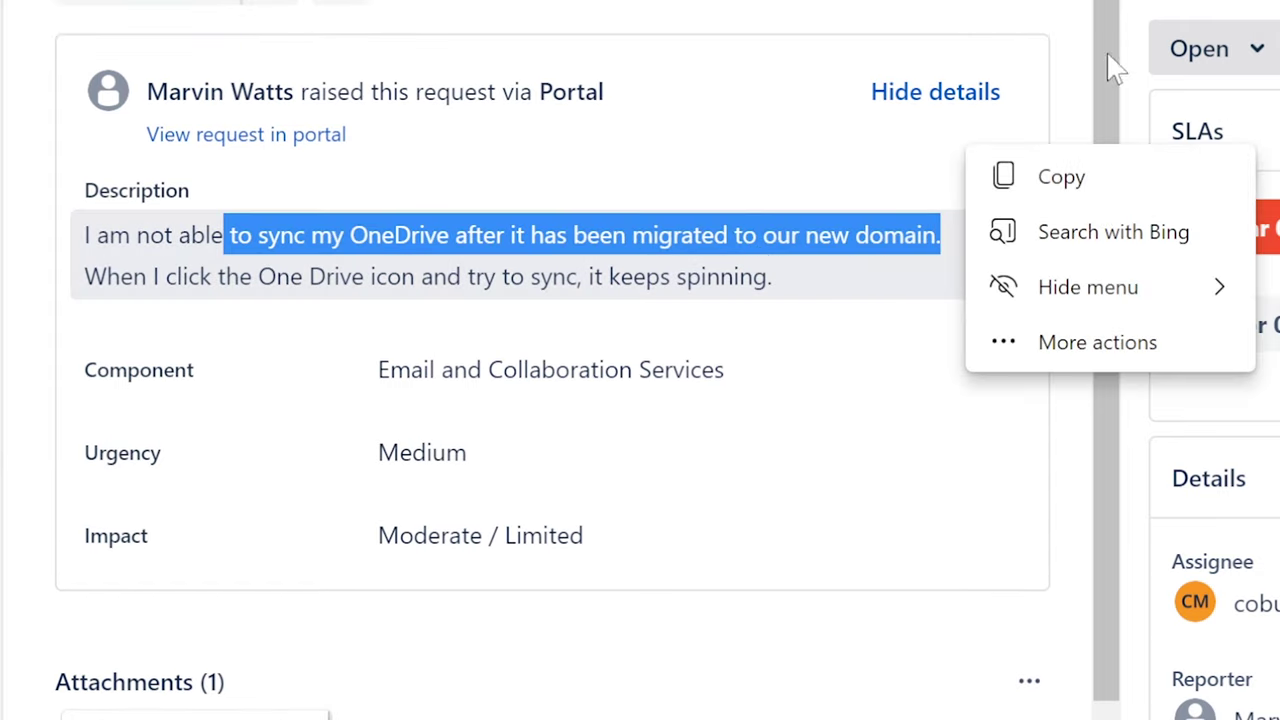
pyautogui.click(1122, 180)
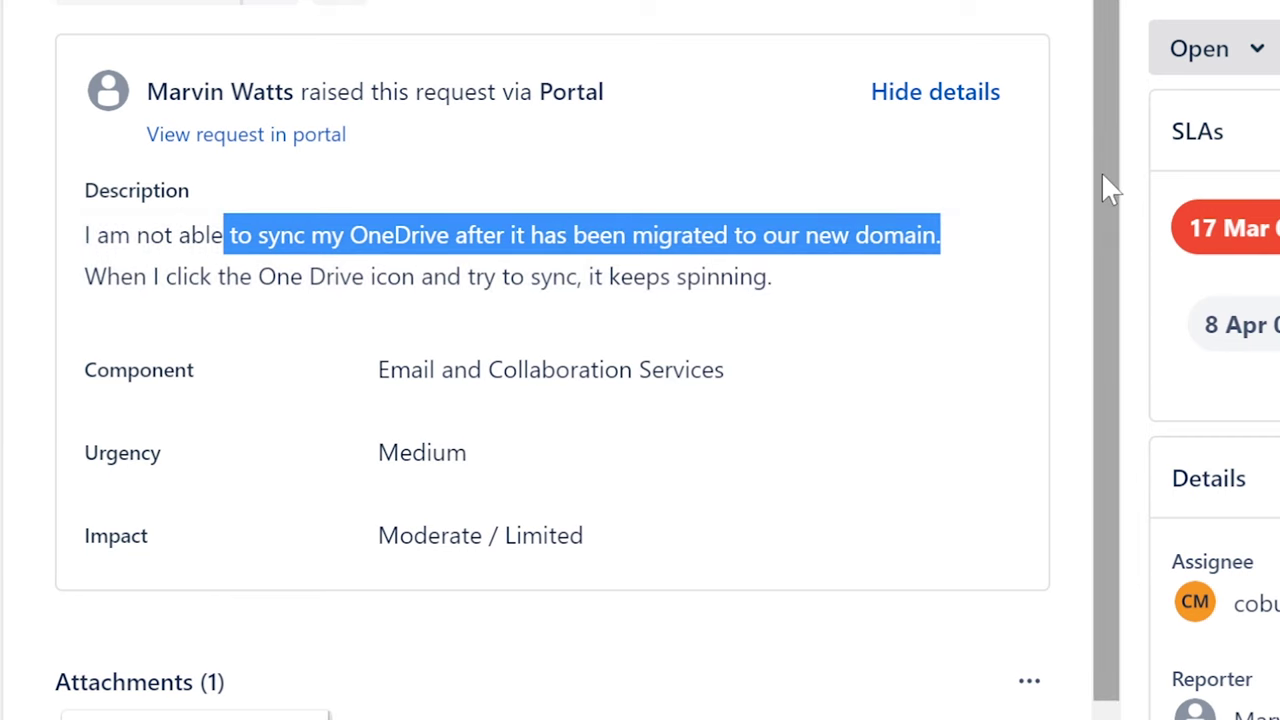
pyautogui.scroll(-1, 1118, 230)
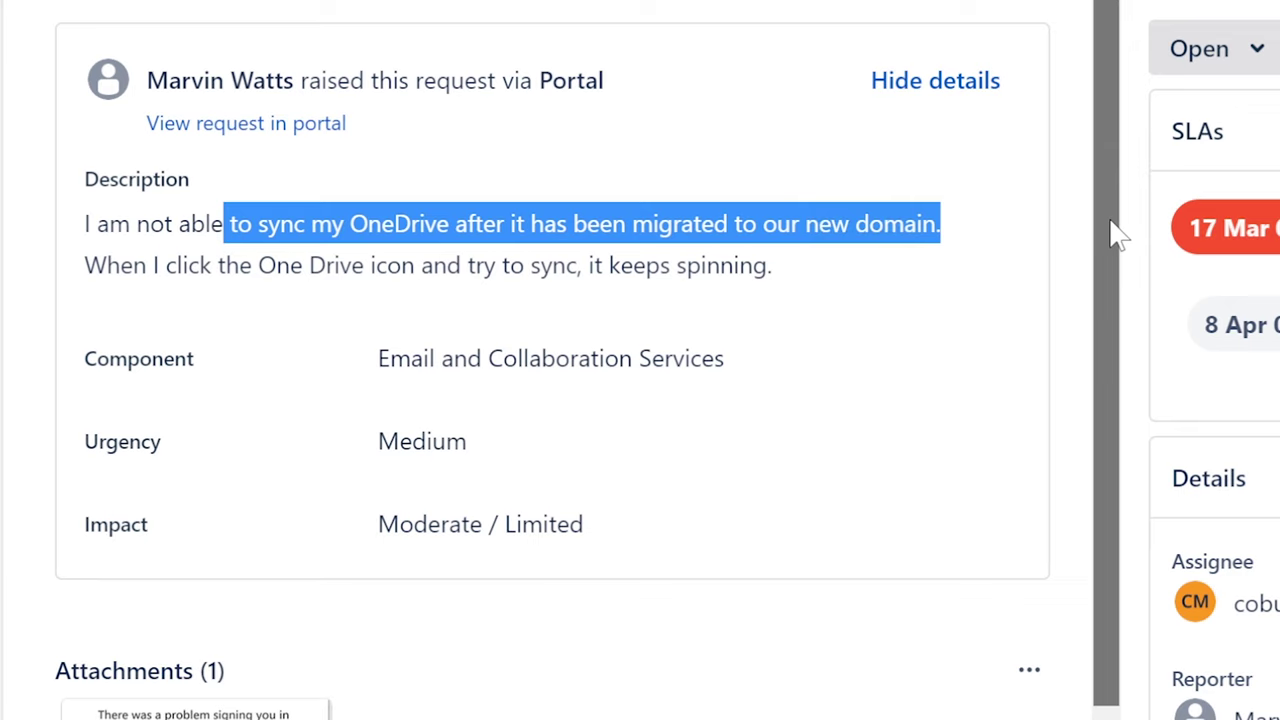
# Read the sign-in error screenshot and the support reply suggesting authentication or network causes in the OneDrive request's comments.
pyautogui.scroll(-15, 1118, 230)
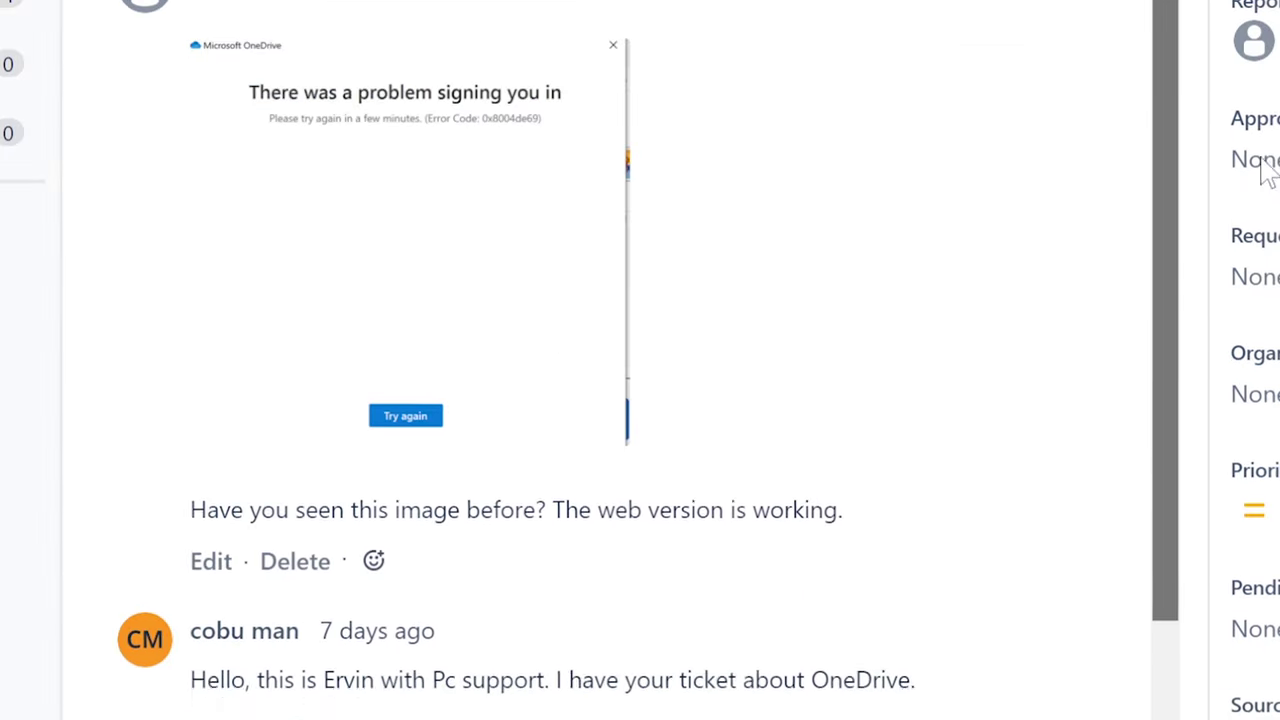
pyautogui.scroll(-1, 1266, 280)
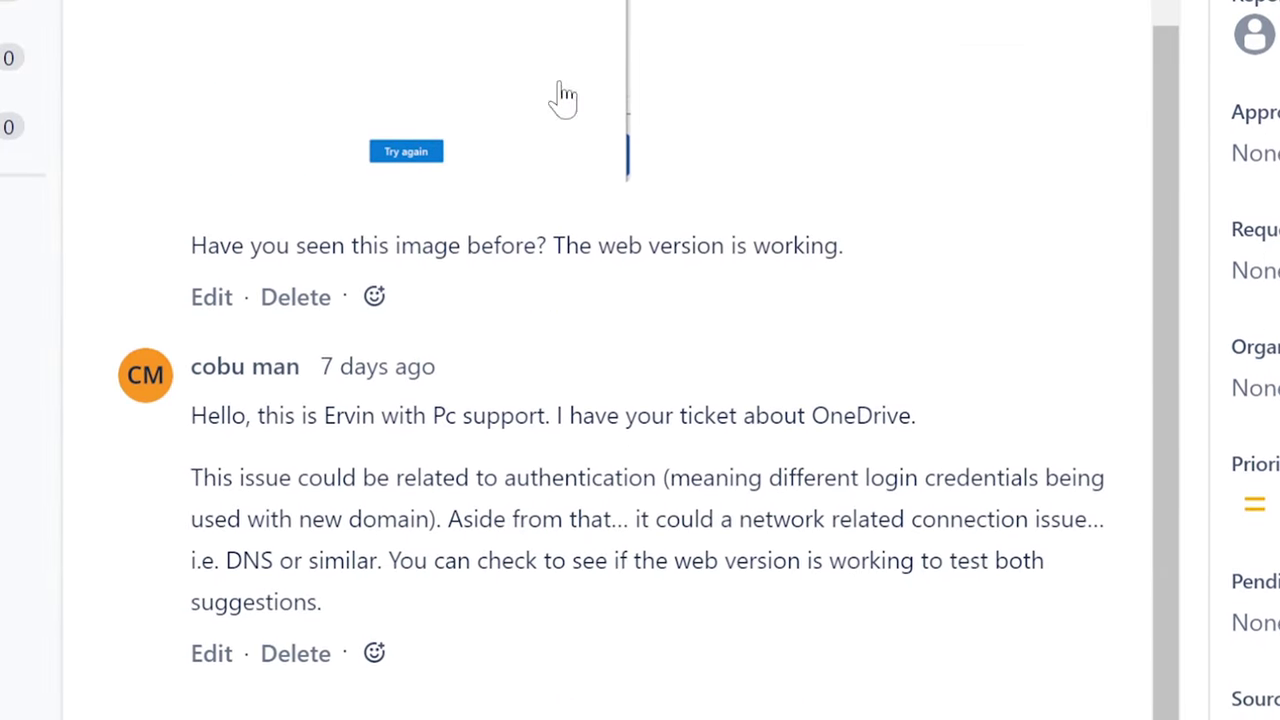
pyautogui.moveTo(180, 480); pyautogui.dragTo(900, 475)
pyautogui.click(900, 475)
pyautogui.moveTo(668, 475); pyautogui.dragTo(1049, 560)
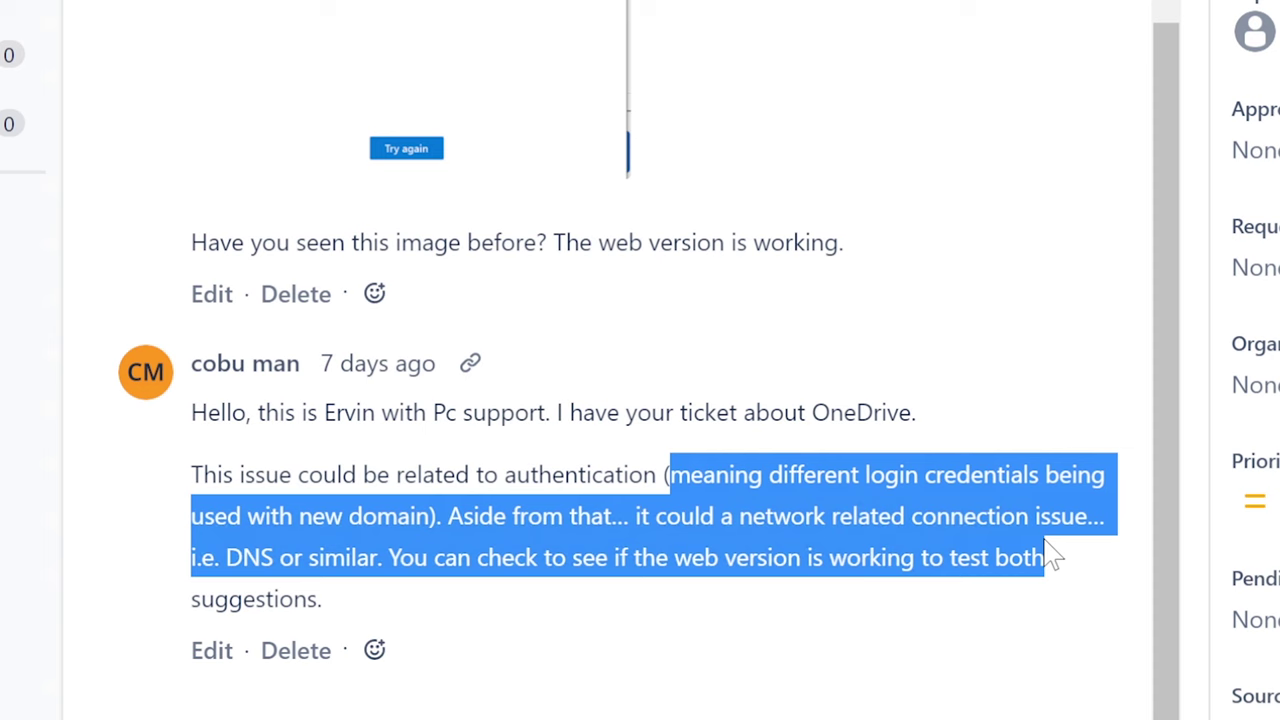
# Read the reporter's newest comment about unlinking and relinking the PC in OneDrive, highlighting both paragraphs.
pyautogui.click(1172, 245)
pyautogui.scroll(10, 1172, 245)
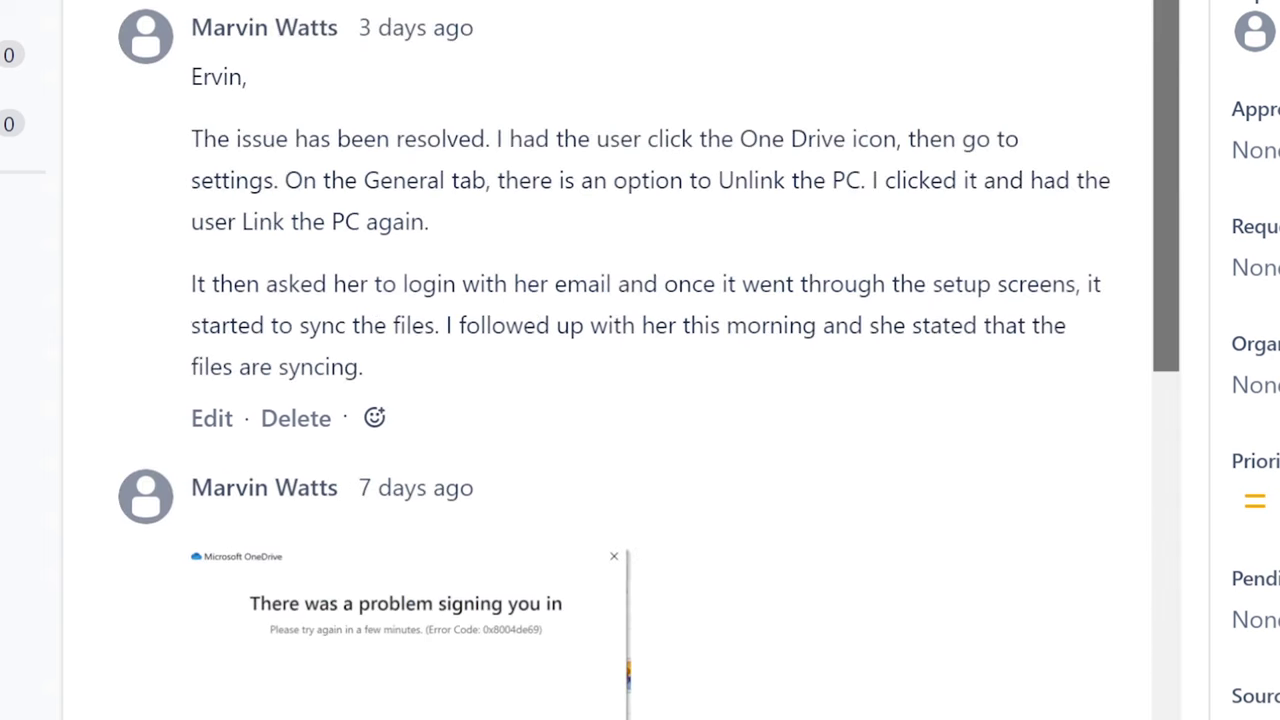
pyautogui.scroll(-1, 1166, 245)
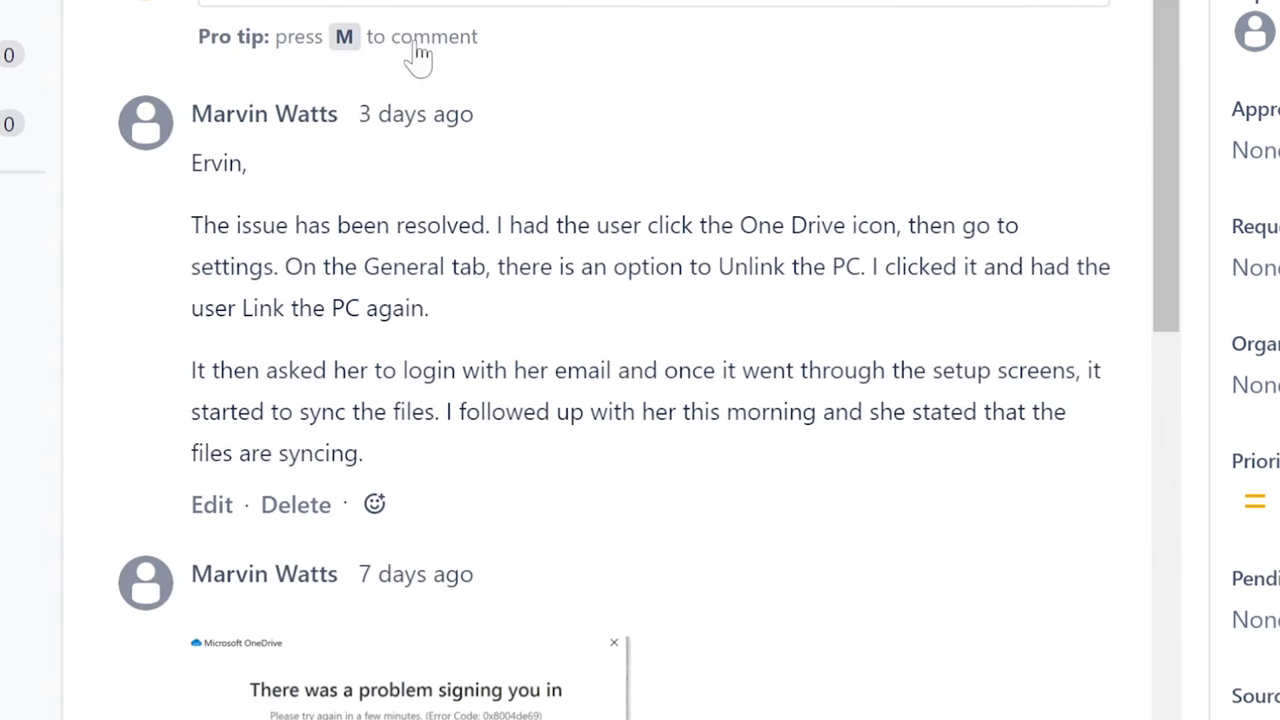
pyautogui.moveTo(194, 152); pyautogui.dragTo(863, 306)
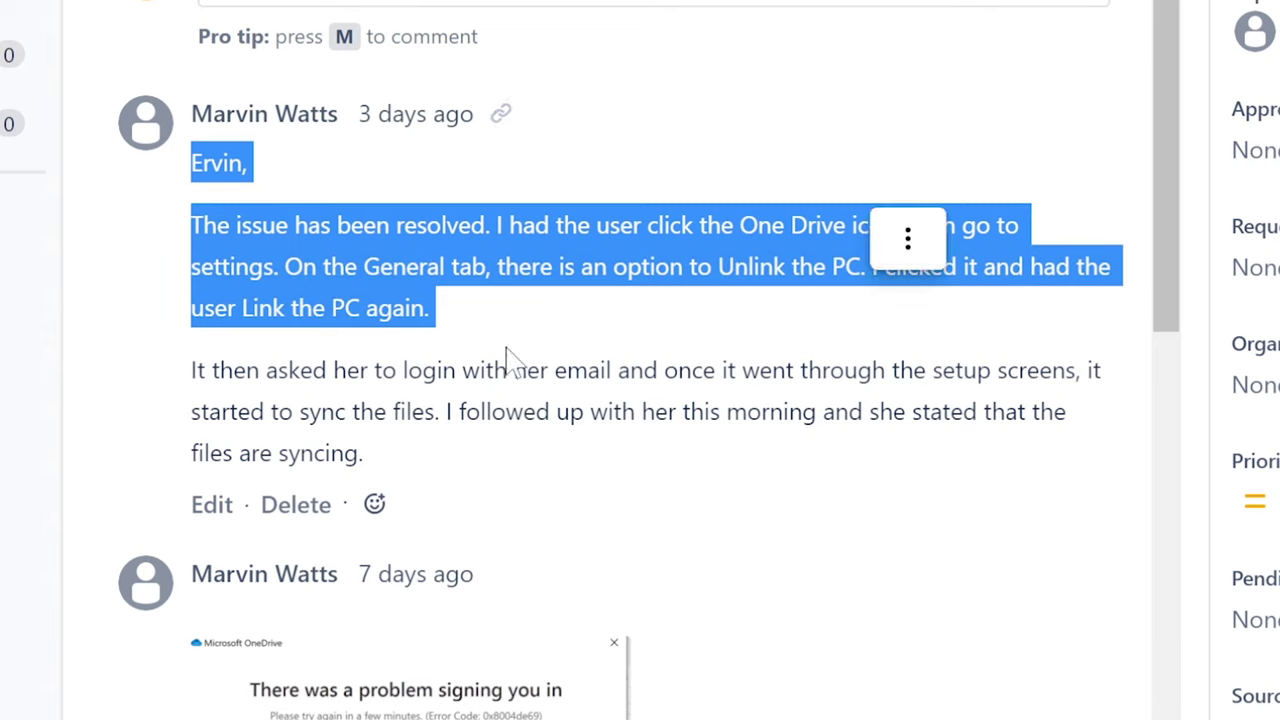
pyautogui.click(166, 400)
pyautogui.moveTo(190, 370); pyautogui.dragTo(1080, 424)
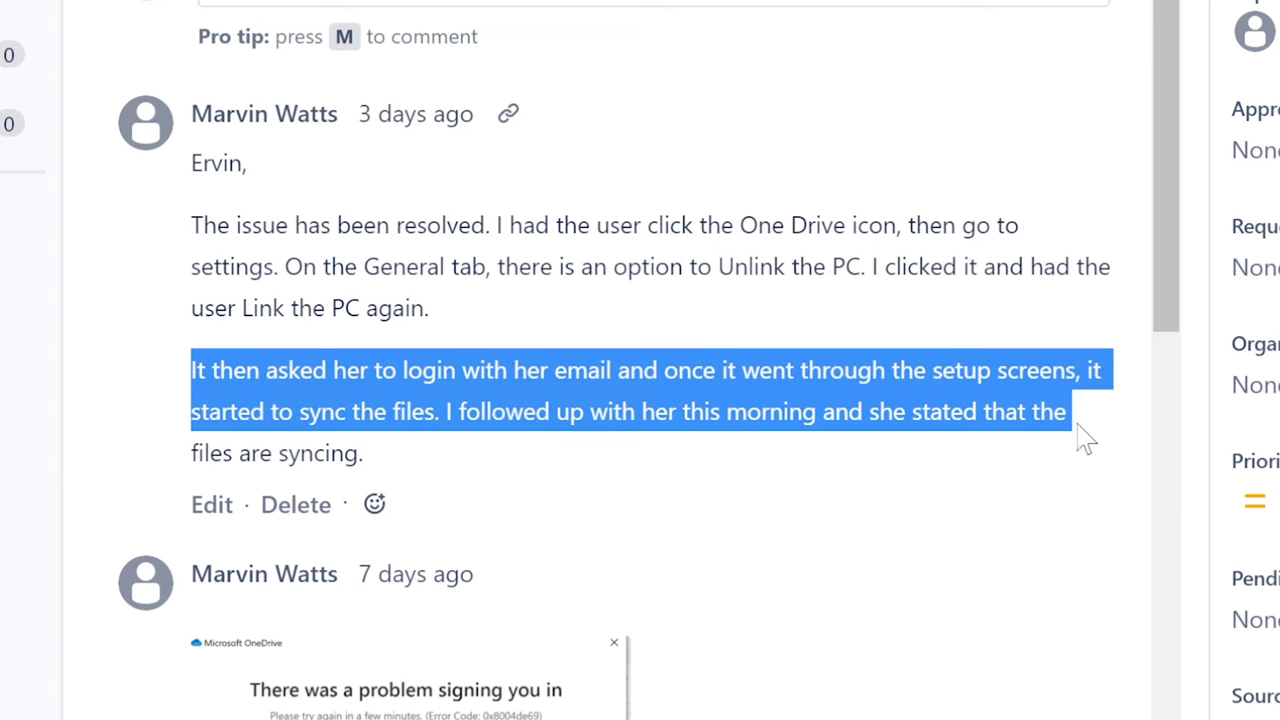
pyautogui.moveTo(1085, 440); pyautogui.dragTo(918, 458)
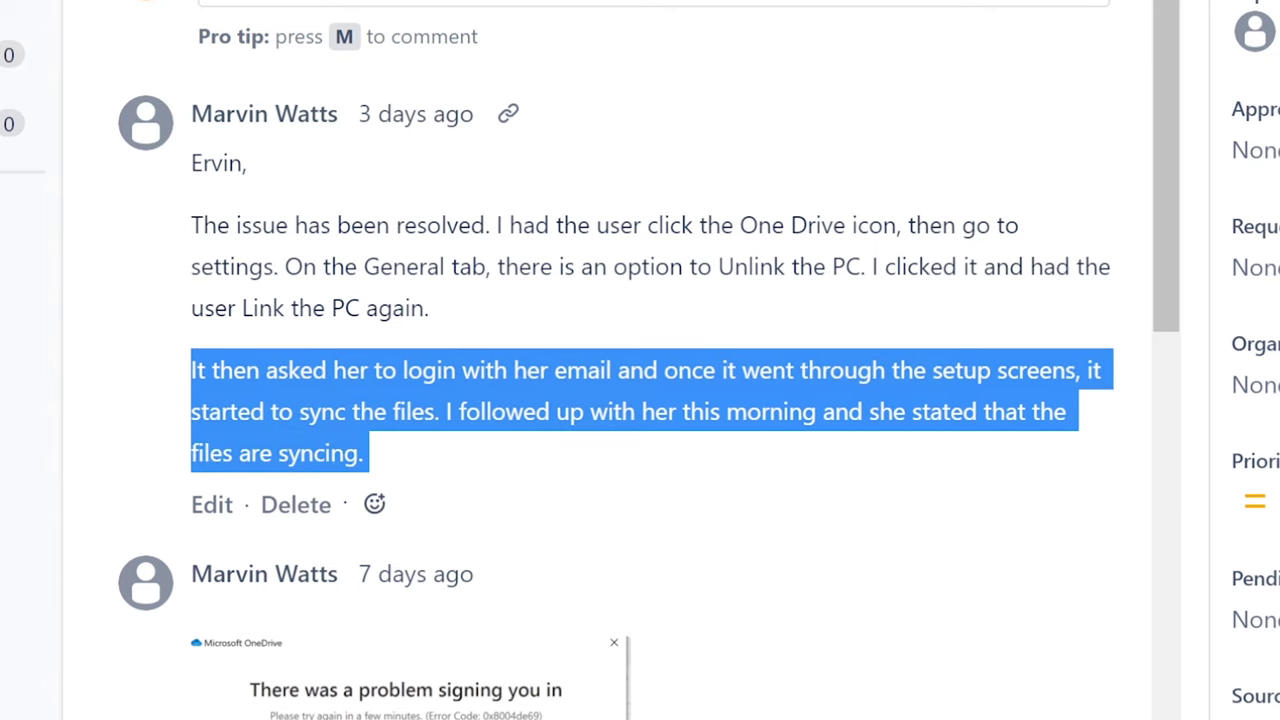
pyautogui.click(920, 137)
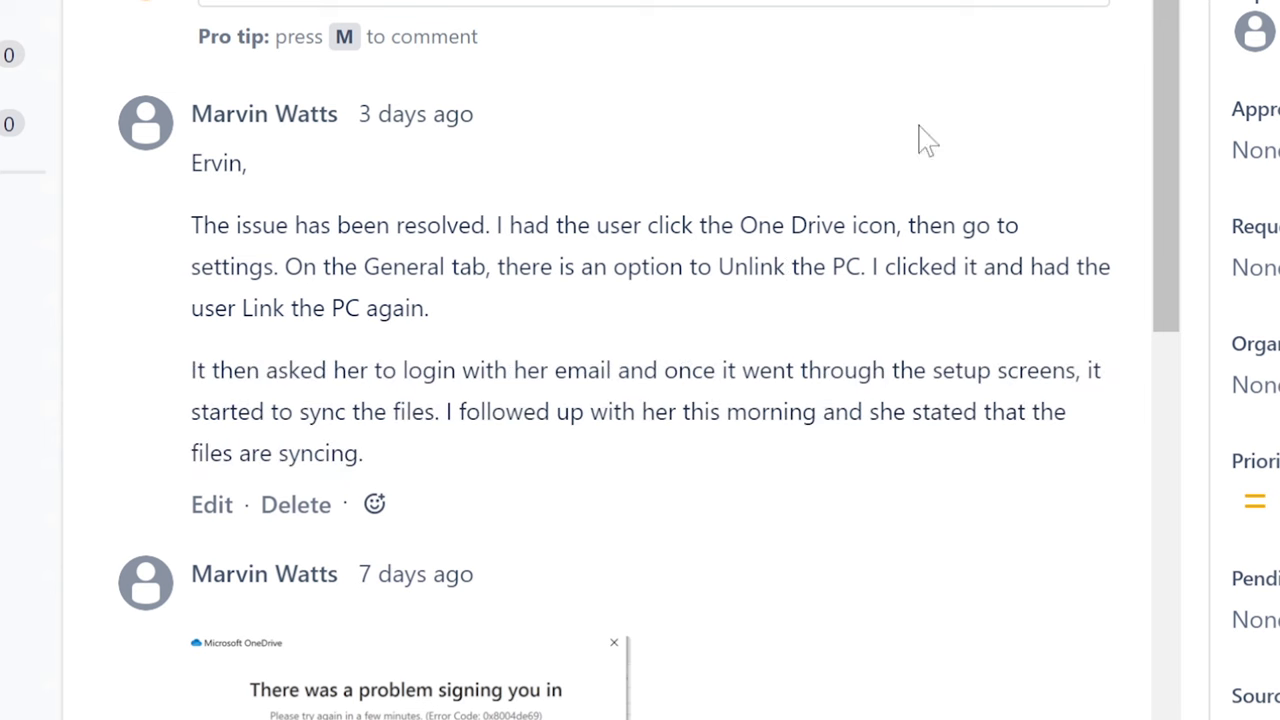
# Go back to the first support reply in the comments and highlight the sentence about authentication.
pyautogui.scroll(1, 1168, 40)
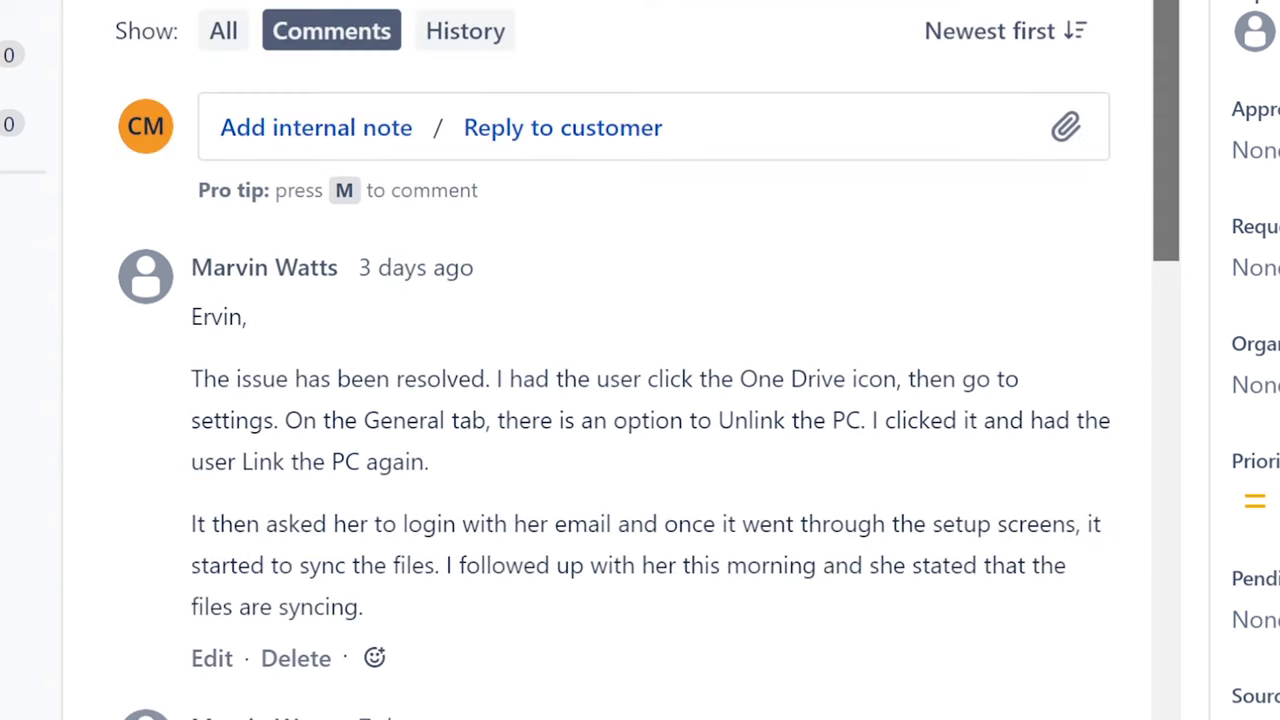
pyautogui.scroll(-6, 1168, 120)
pyautogui.scroll(-3, 1160, 212)
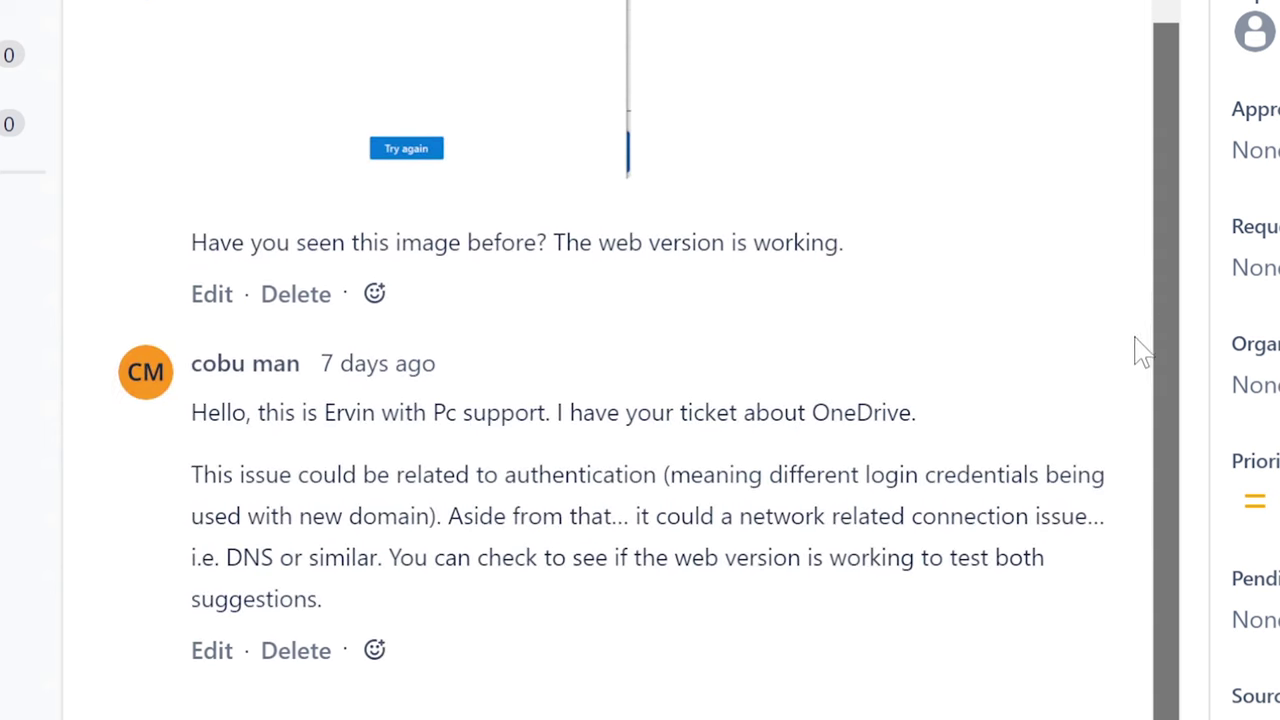
pyautogui.moveTo(191, 475); pyautogui.dragTo(691, 477)
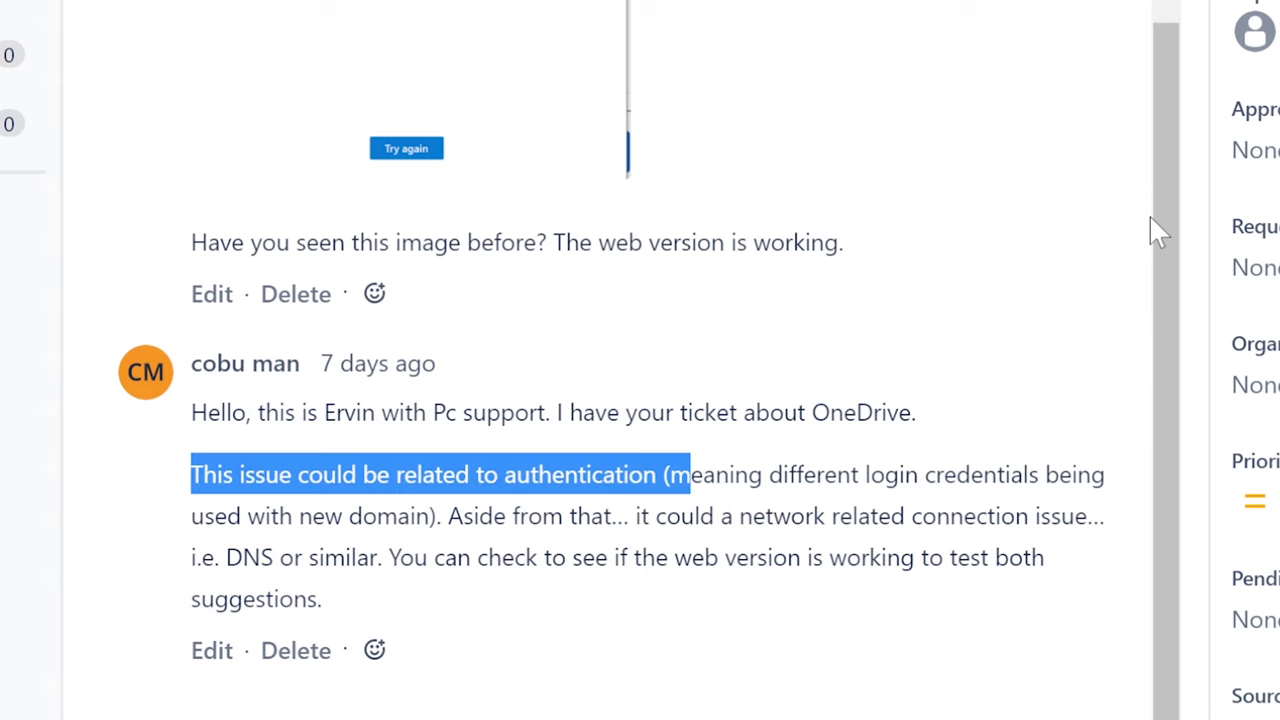
# Return to the OneDrive request's description and highlight the word OneDrive in its first sentence.
pyautogui.scroll(3, 1166, 206)
pyautogui.scroll(5, 620, 360)
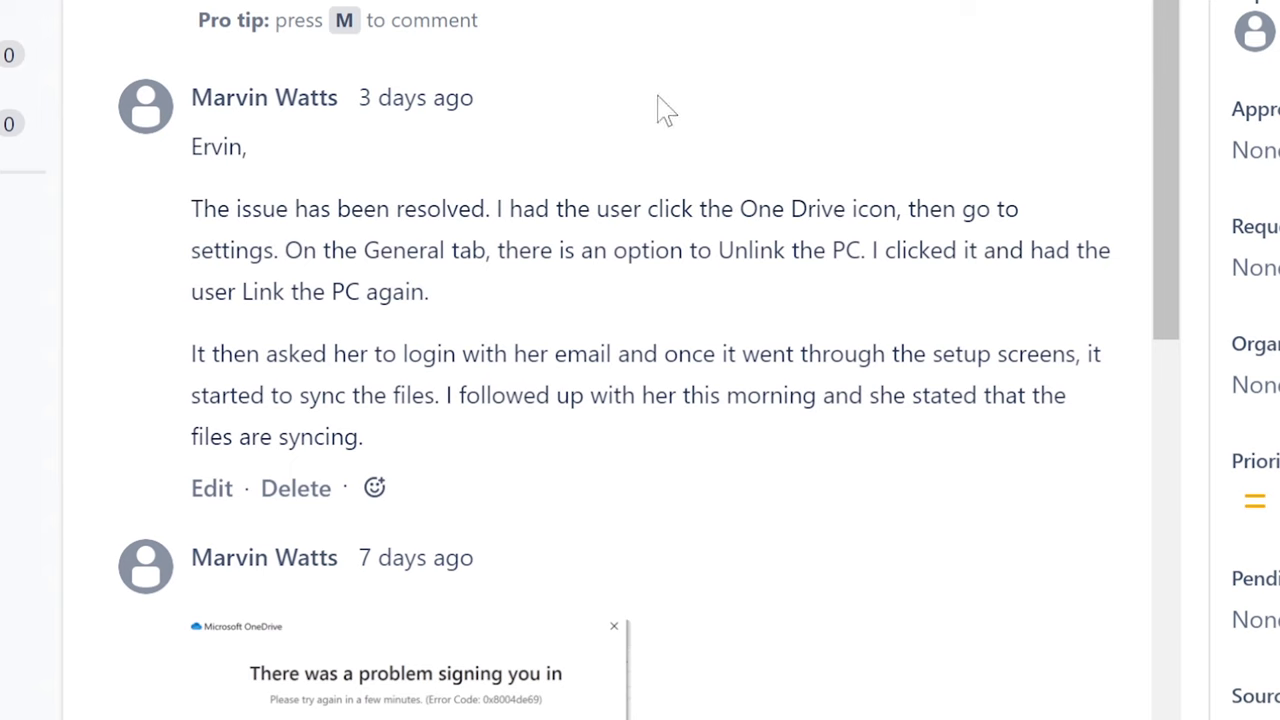
pyautogui.scroll(5, 620, 360)
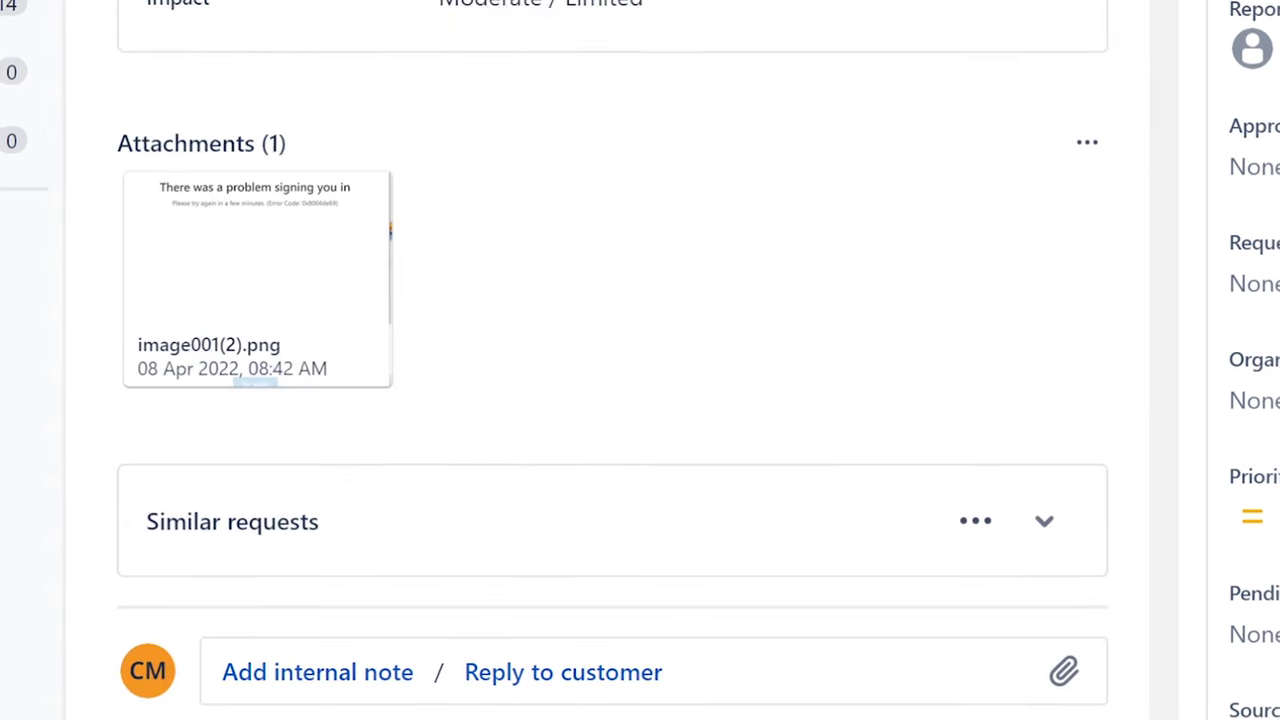
pyautogui.moveTo(434, 145); pyautogui.dragTo(511, 147)
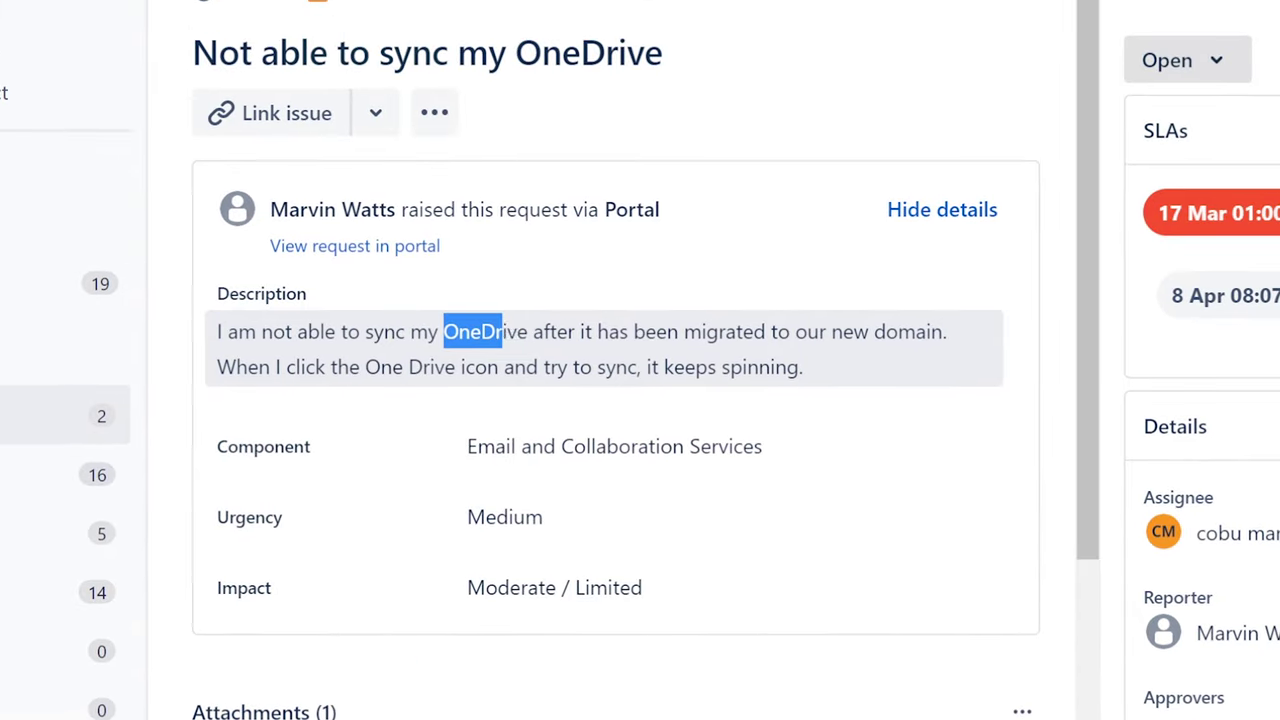
pyautogui.moveTo(517, 331); pyautogui.dragTo(528, 331)
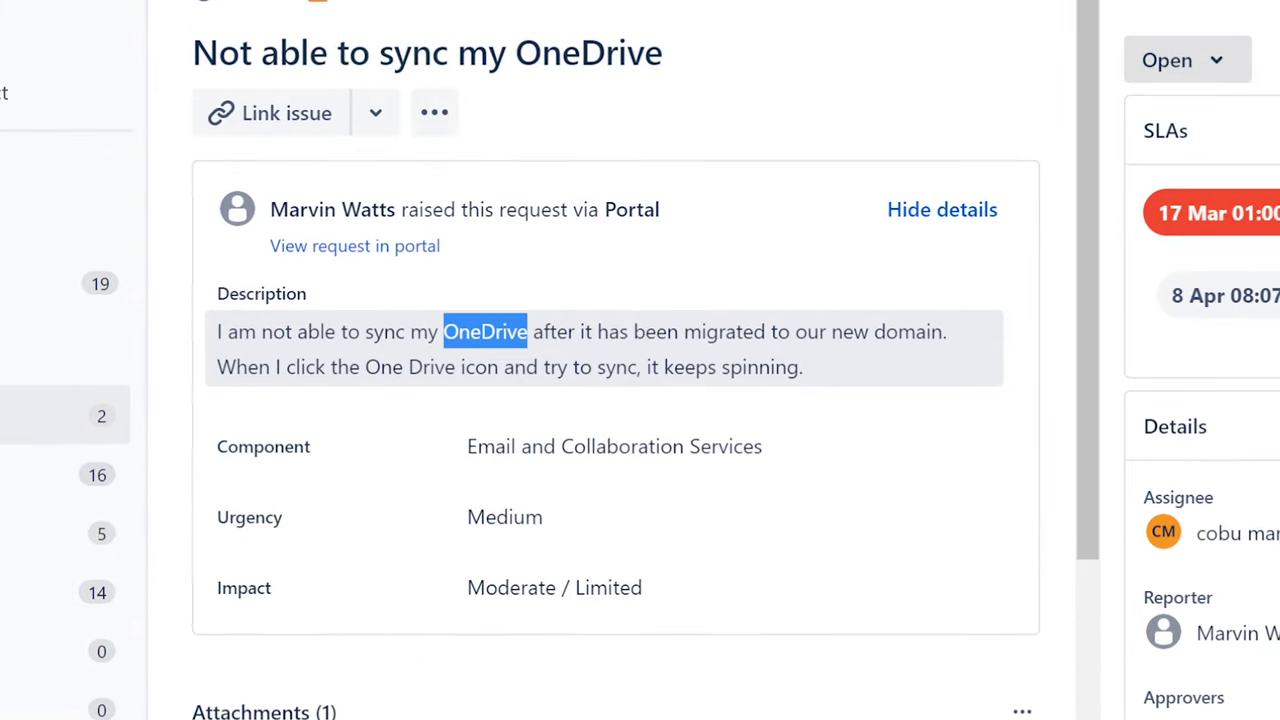
pyautogui.moveTo(528, 331); pyautogui.dragTo(546, 340)
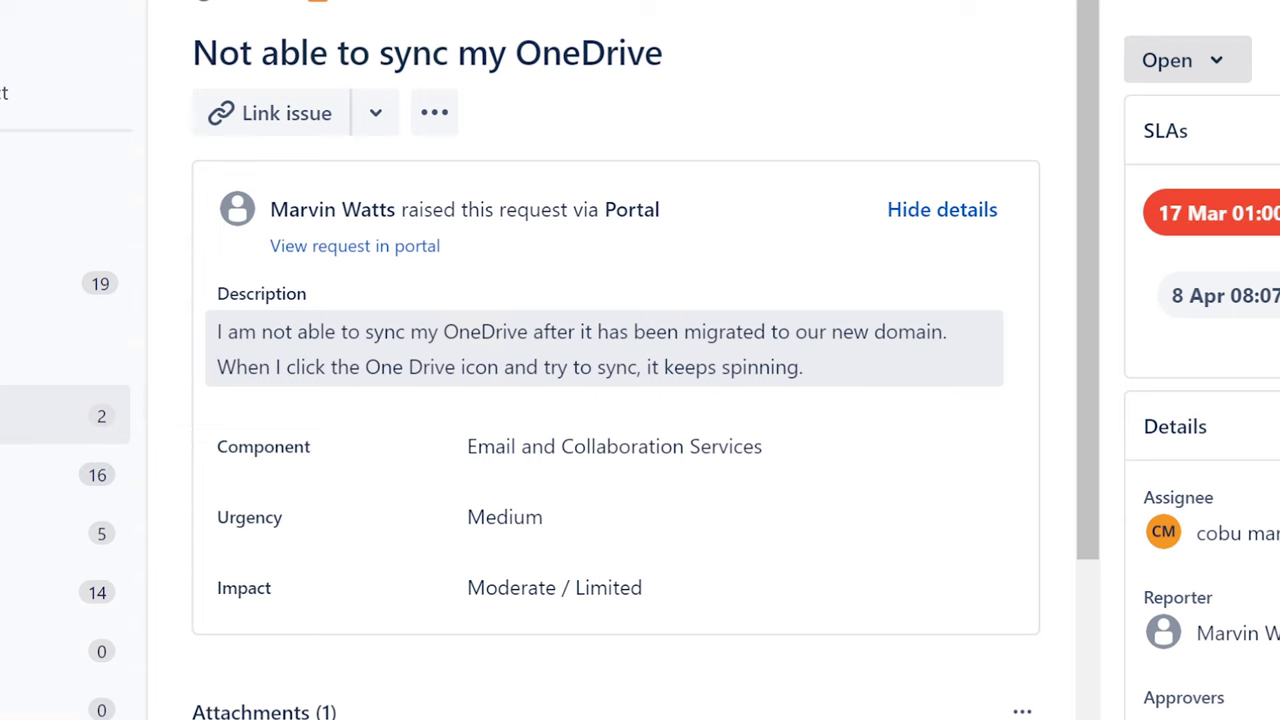
pyautogui.moveTo(443, 331); pyautogui.dragTo(576, 331)
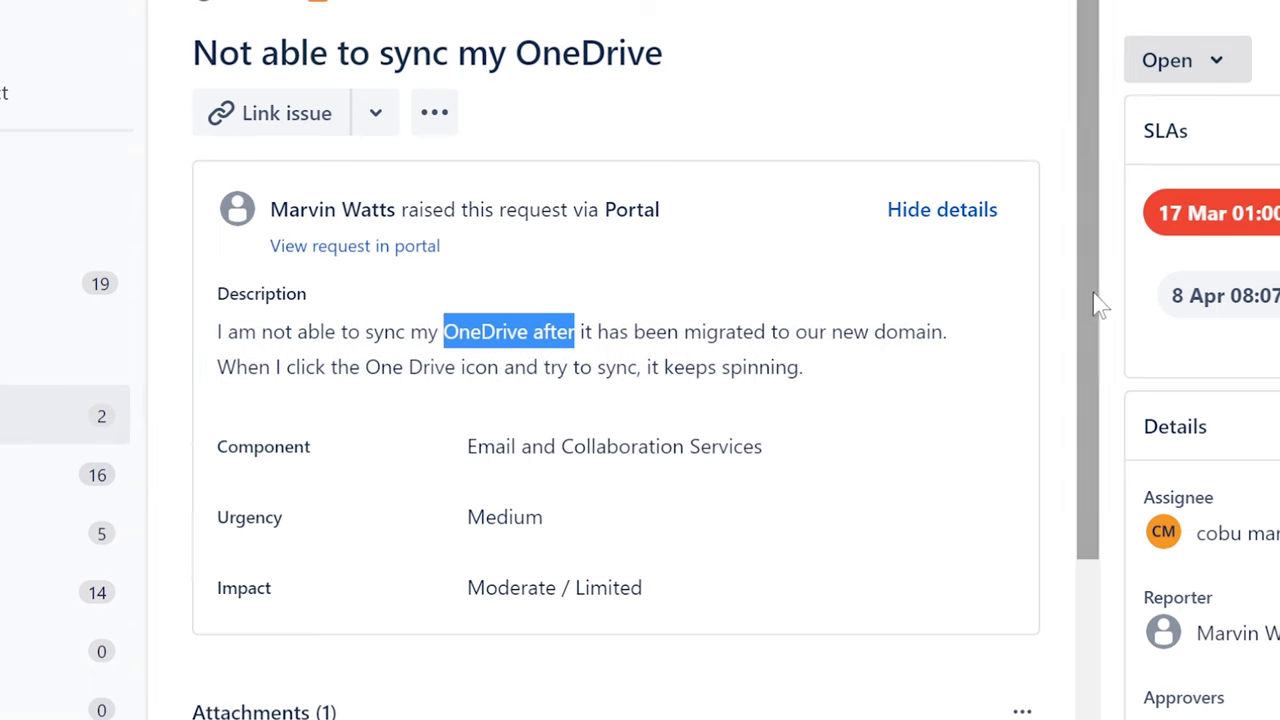
# Reply to the customer with "That is awesome. Take care." signed with the support agent's first name, and save the comment.
pyautogui.scroll(-12, 900, 380)
pyautogui.scroll(3, 640, 452)
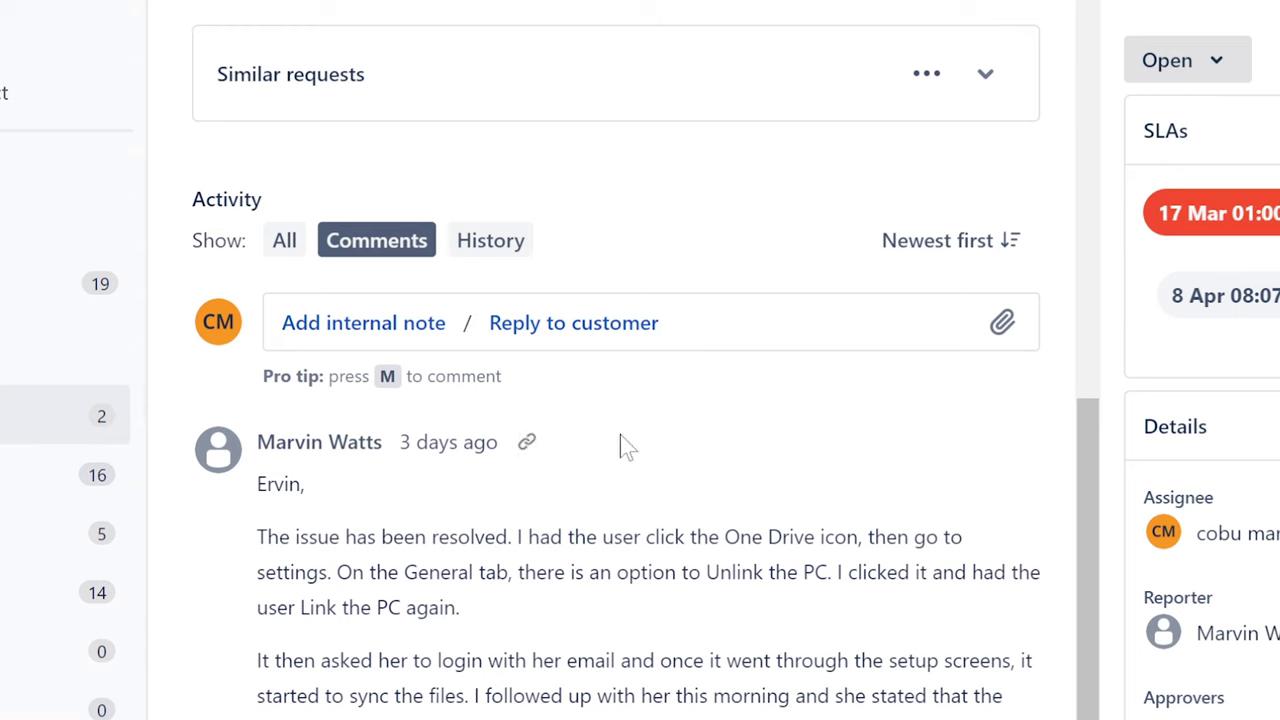
pyautogui.click(576, 325)
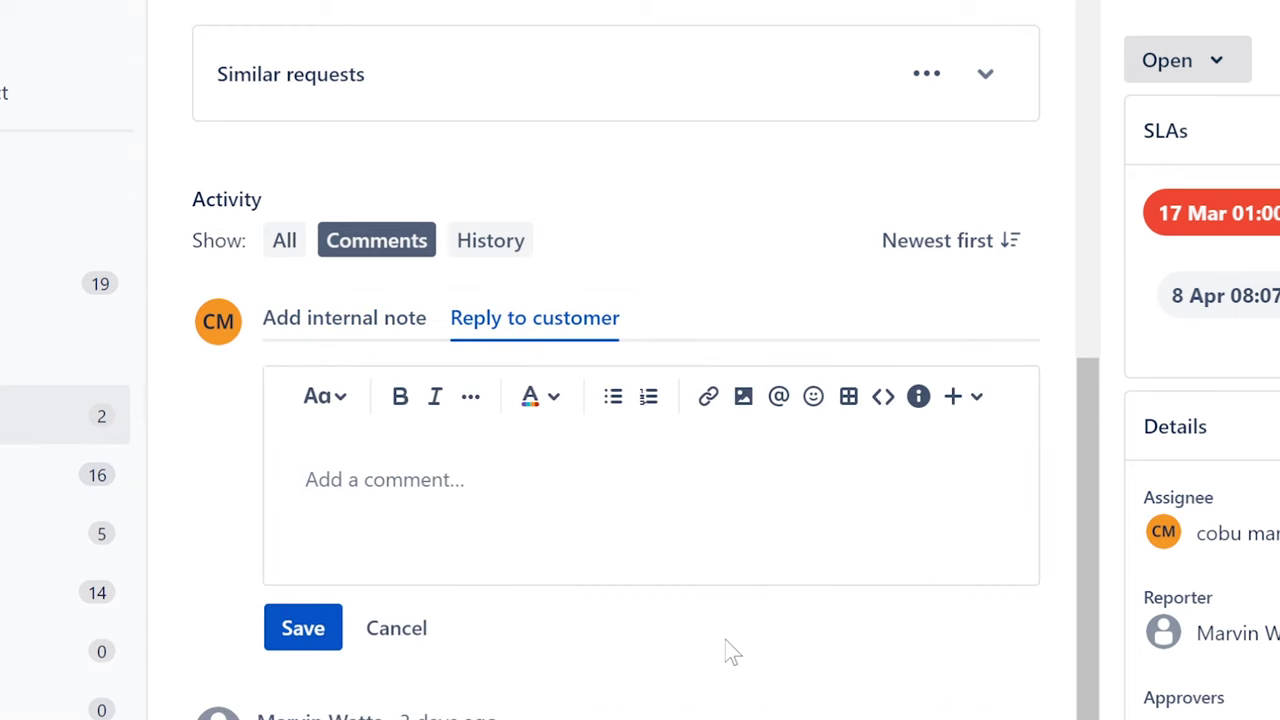
pyautogui.write('That is awesome. Take care. ')
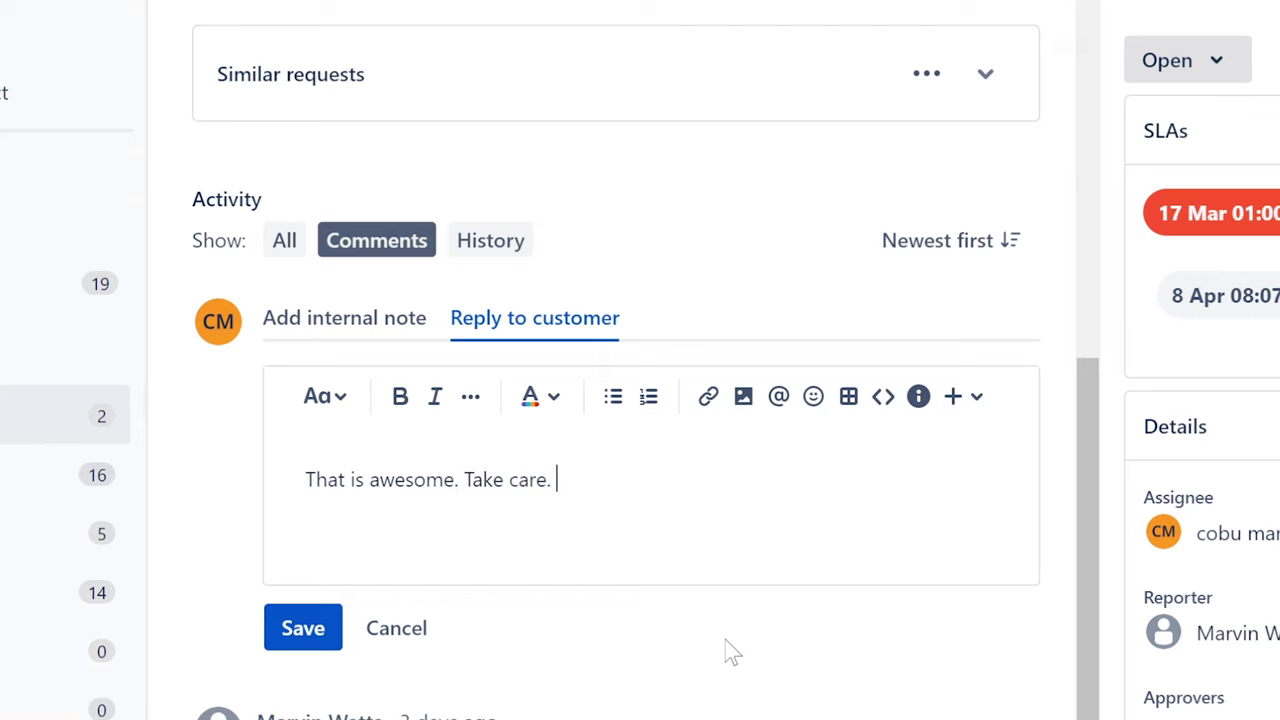
pyautogui.write('Ervin')
pyautogui.click(318, 640)
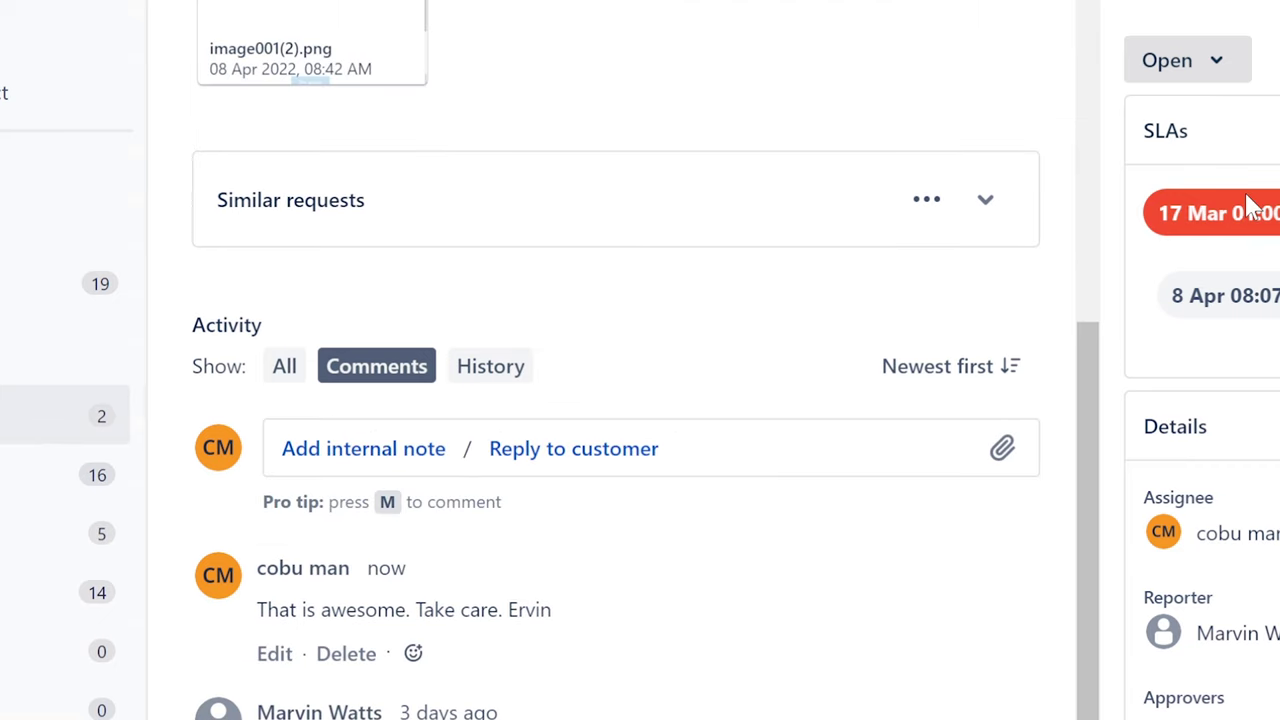
# Change the OneDrive sync request's status from Open to Resolved.
pyautogui.moveTo(1094, 380); pyautogui.dragTo(1088, 5)
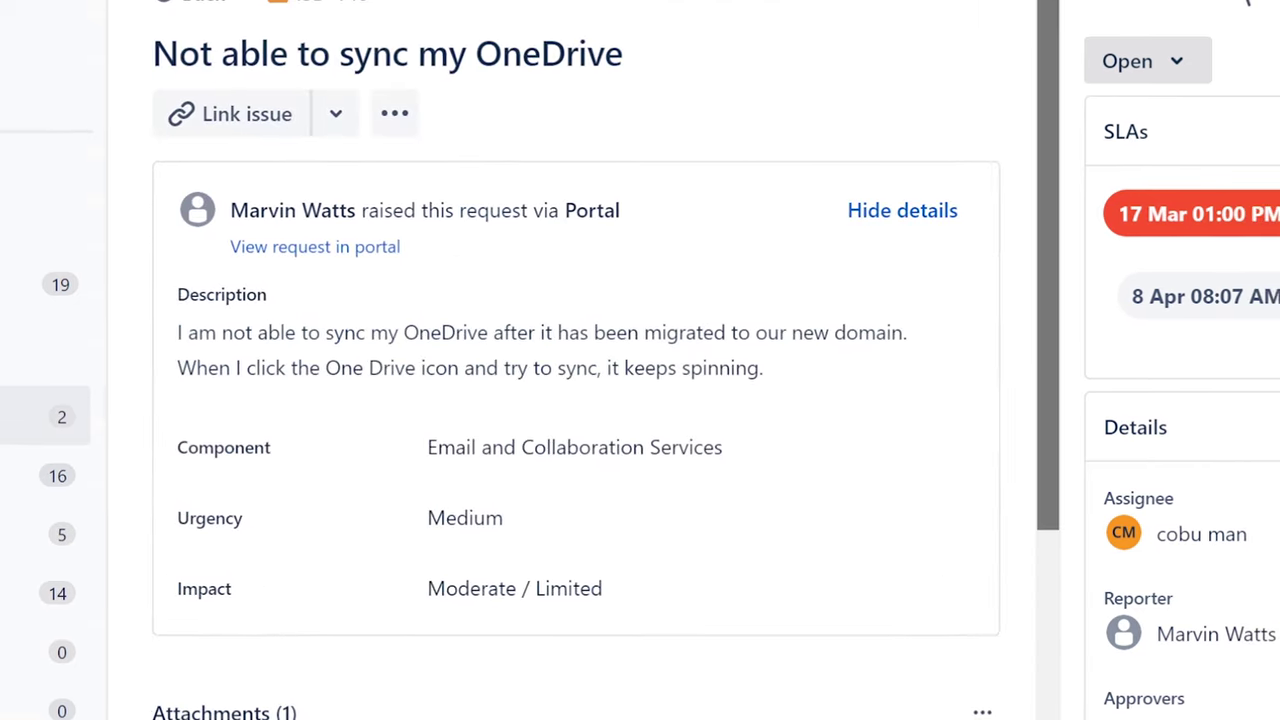
pyautogui.click(1135, 61)
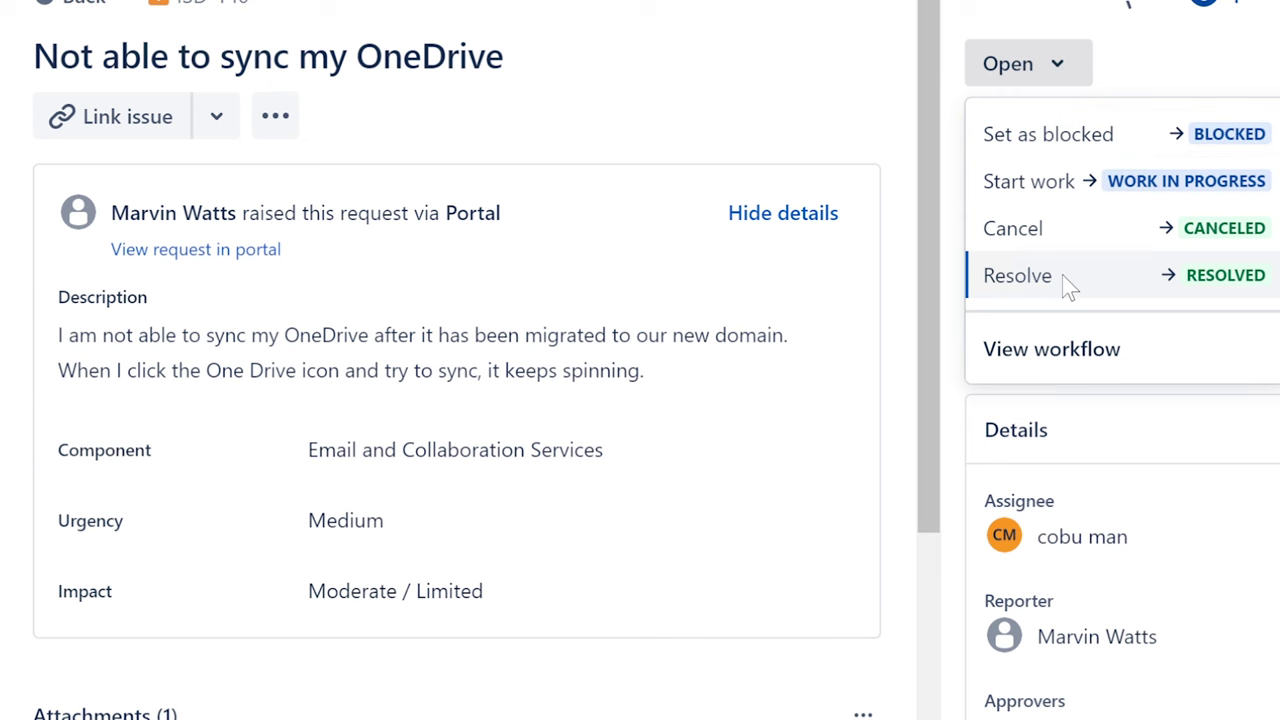
pyautogui.click(1068, 285)
# In the unassigned issues list, highlight the summary and reporter of the Samsung C1860FW scan-to-network-folder request, and clear the highlight.
pyautogui.scroll(-2, 544, 104)
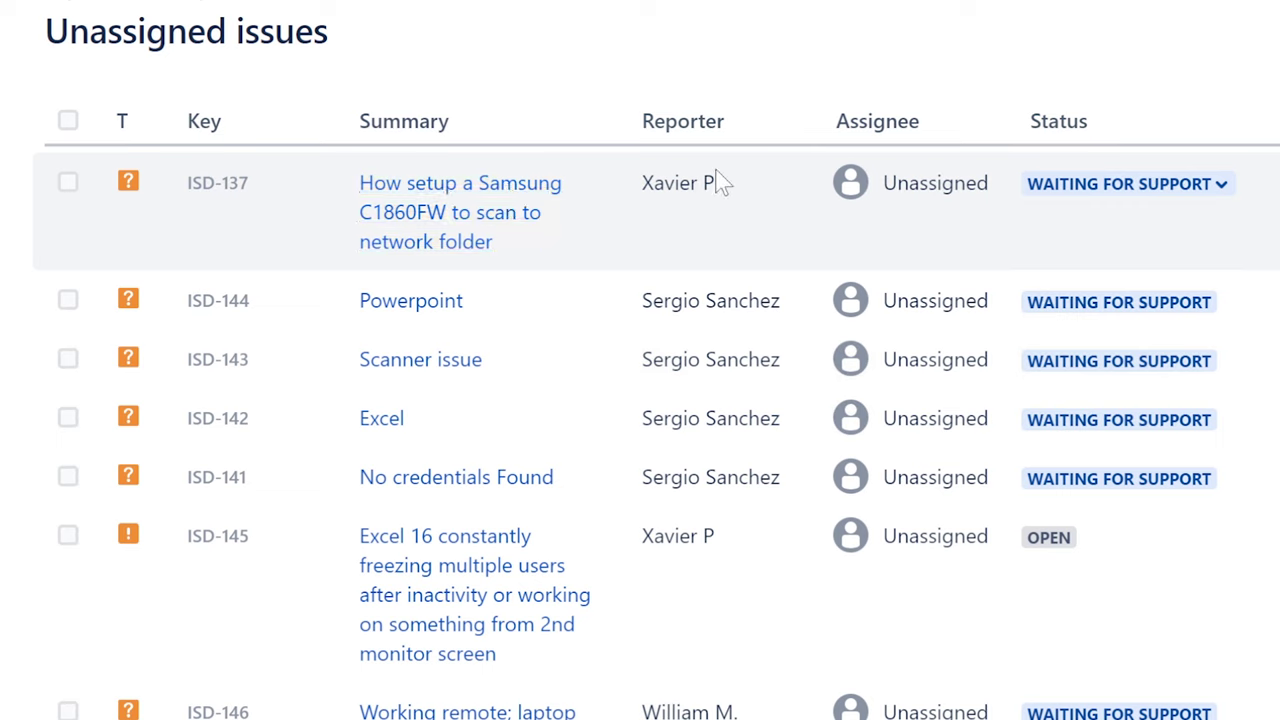
pyautogui.moveTo(714, 172); pyautogui.dragTo(362, 165)
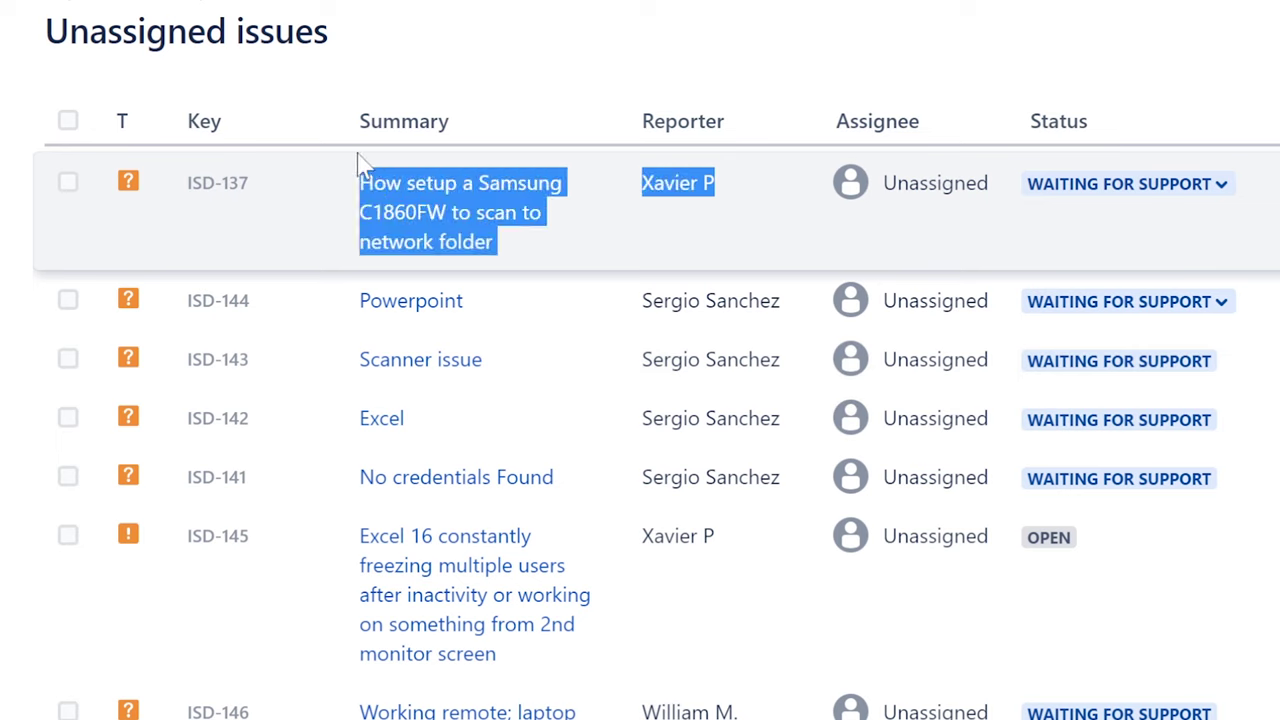
pyautogui.click(548, 34)
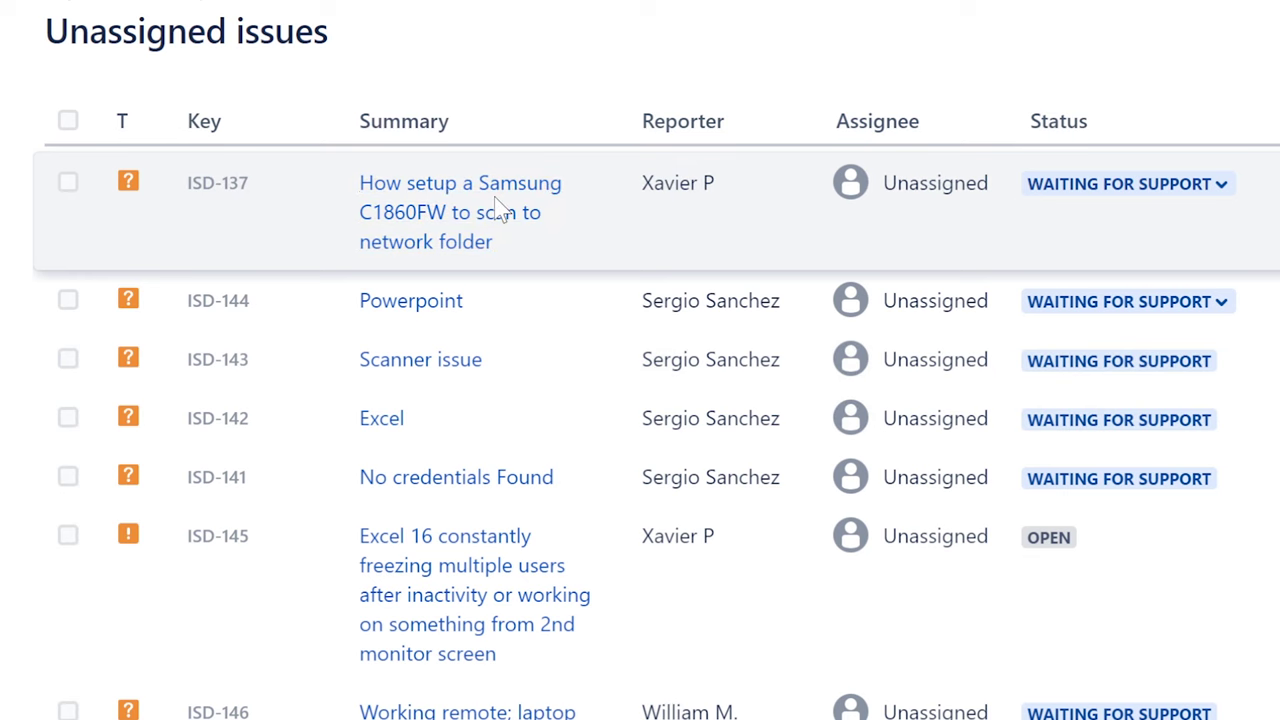
# Open the Samsung C1860FW scan-to-network-folder request and assign it to yourself.
pyautogui.click(491, 232)
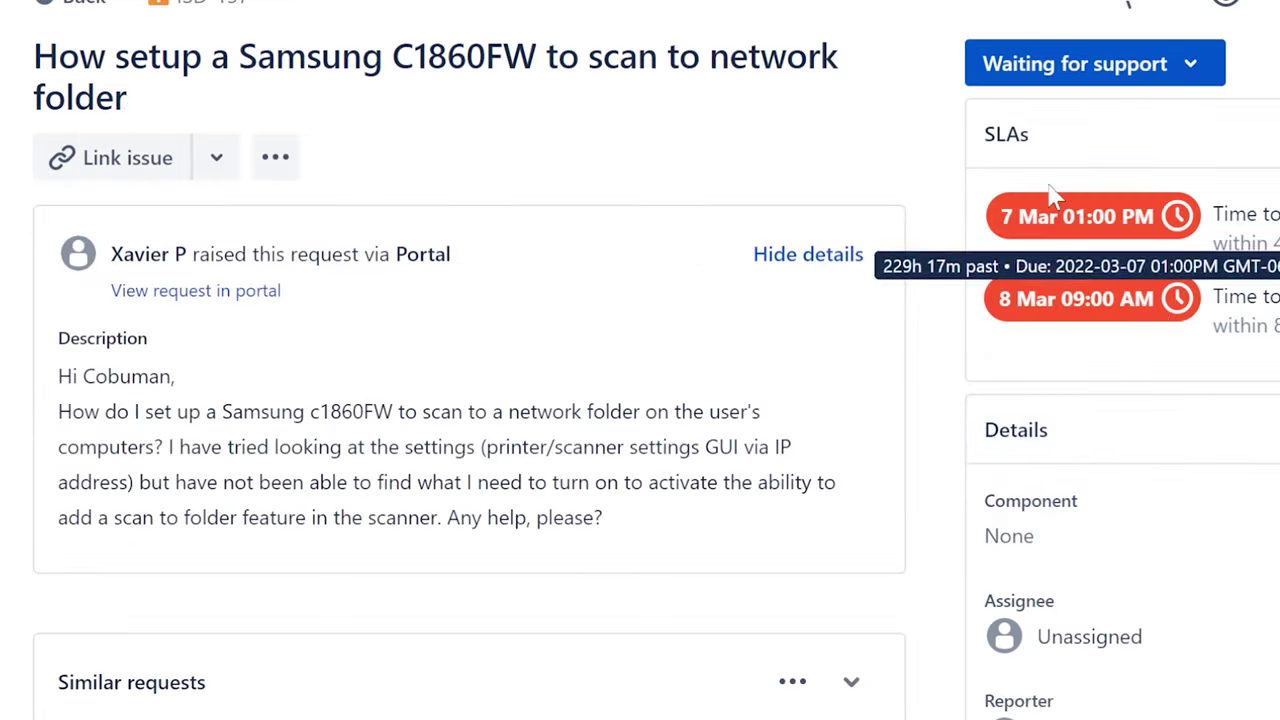
pyautogui.click(1133, 64)
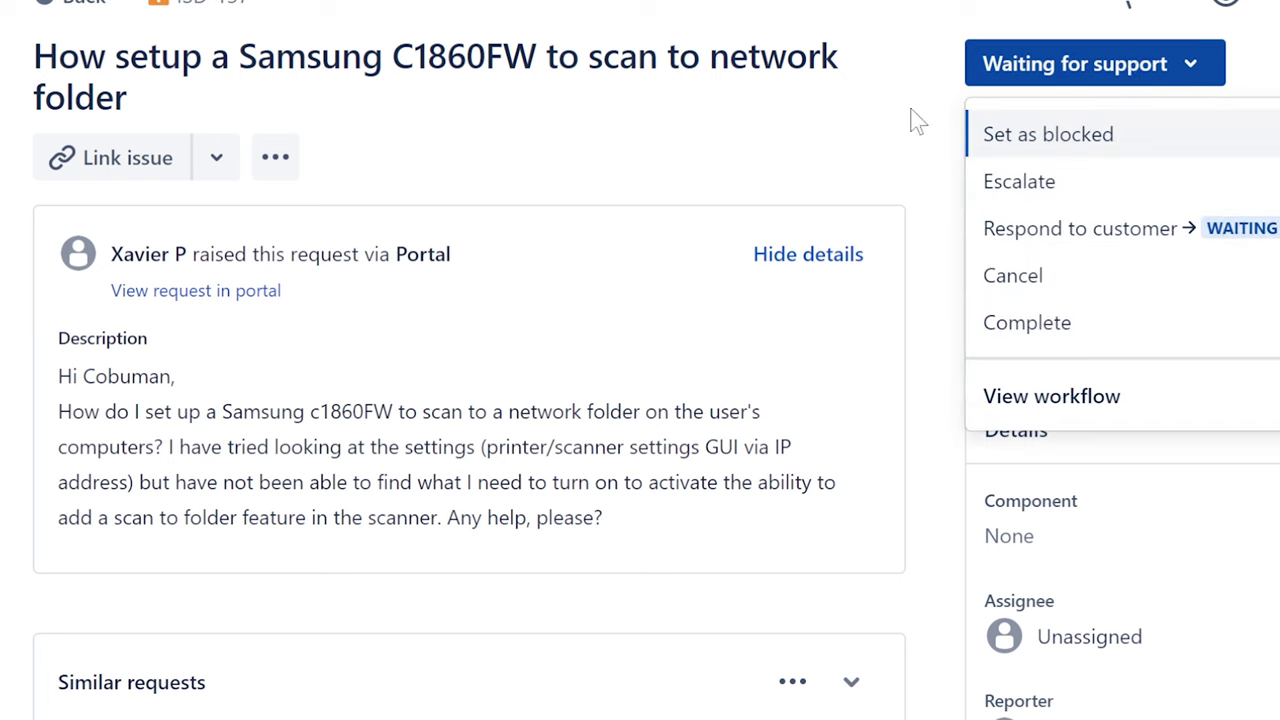
pyautogui.click(1080, 640)
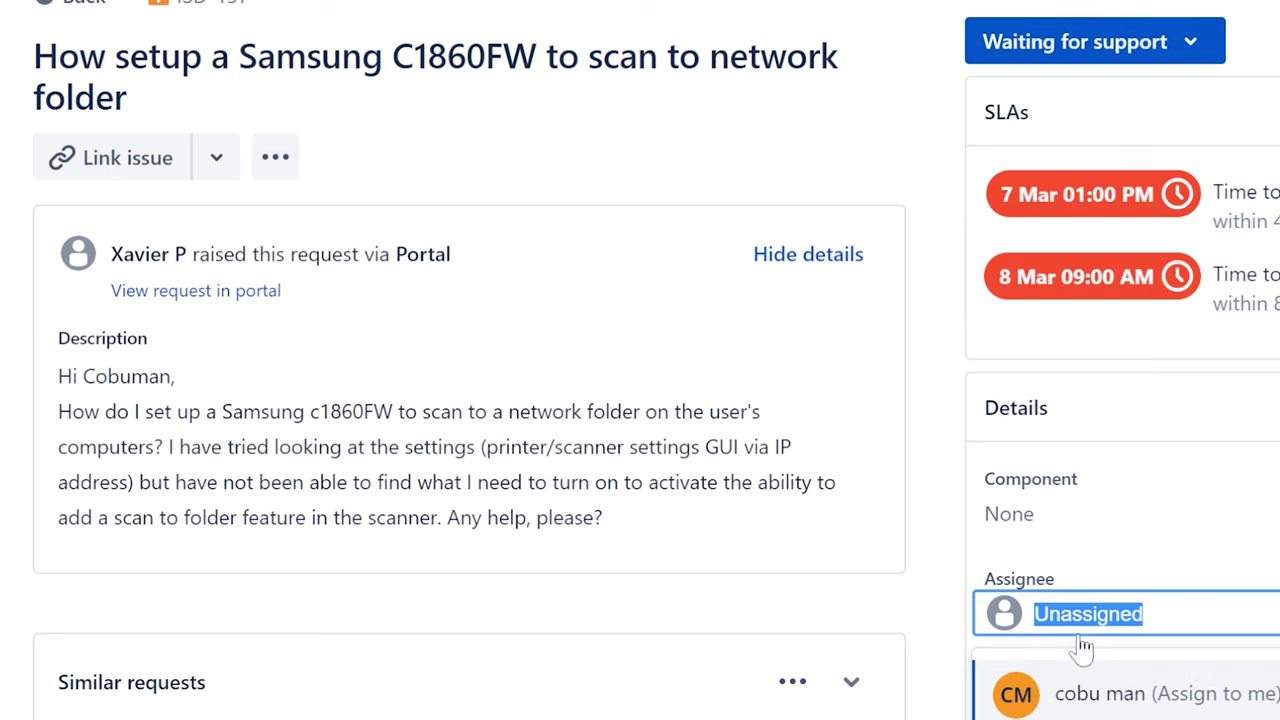
pyautogui.click(1054, 691)
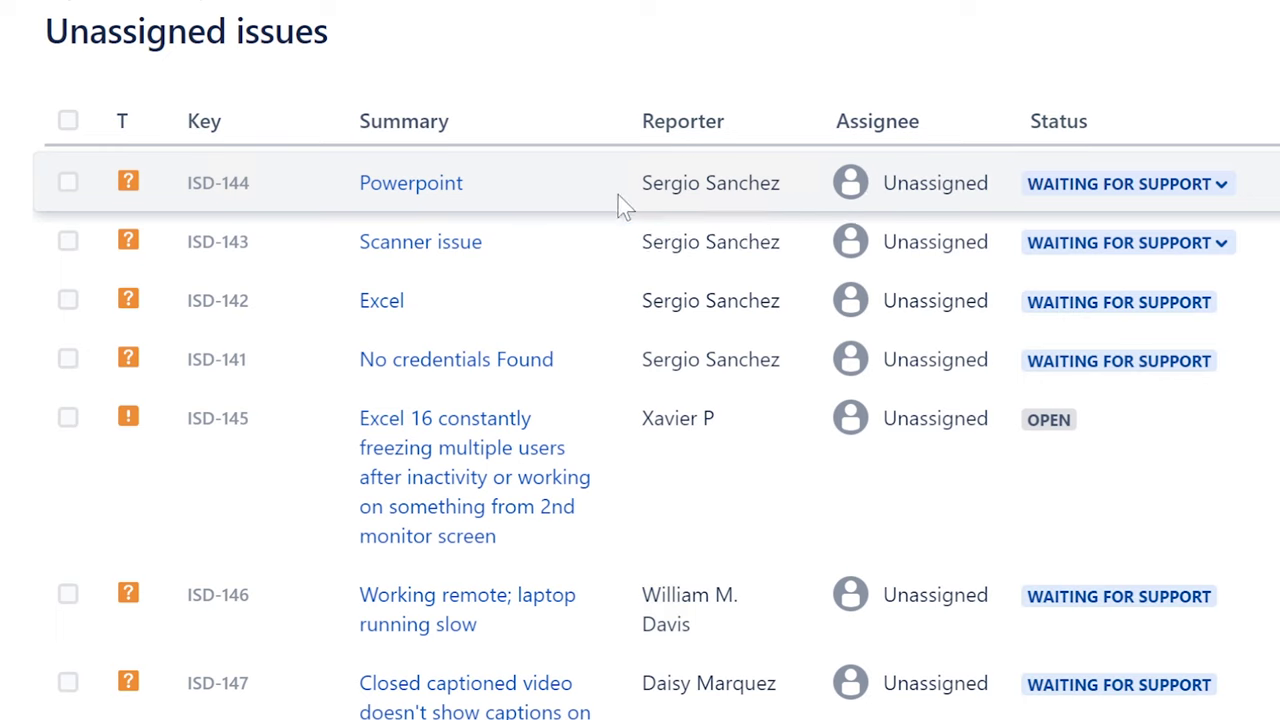
# Open the Powerpoint request from the unassigned issues and assign it to yourself.
pyautogui.click(433, 187)
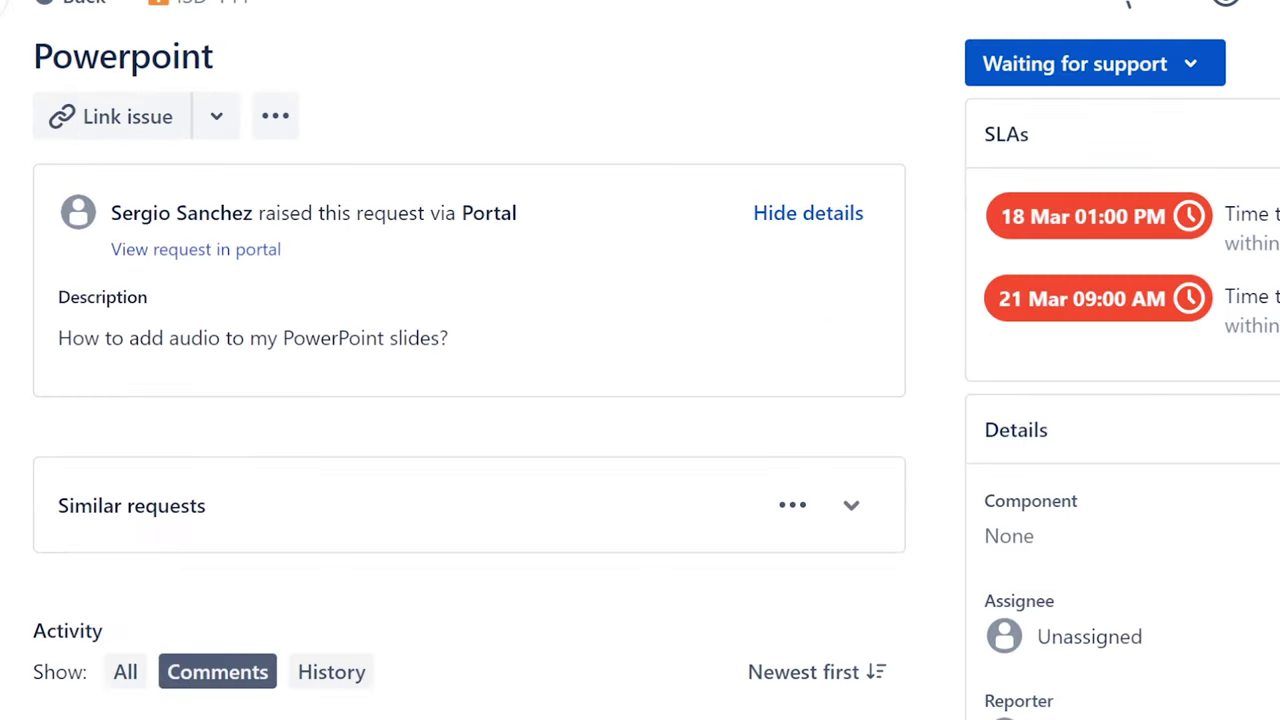
pyautogui.hotkey('alt', 'Left')
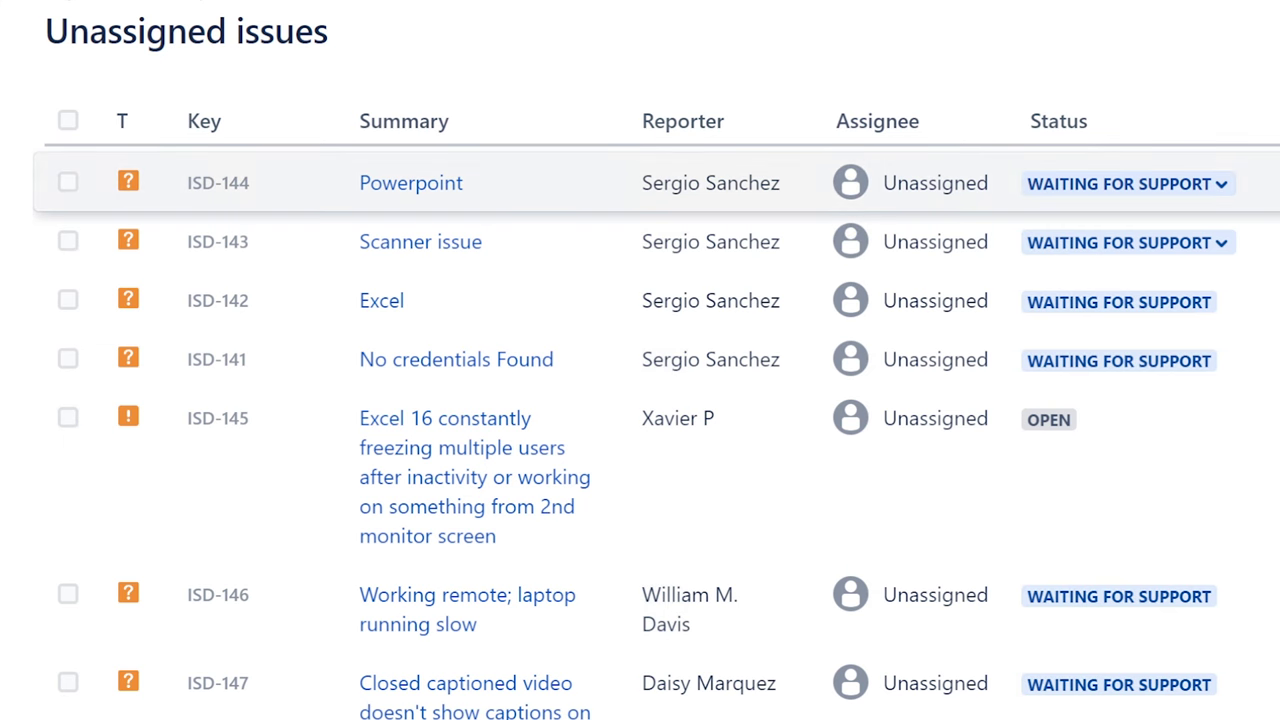
pyautogui.click(413, 185)
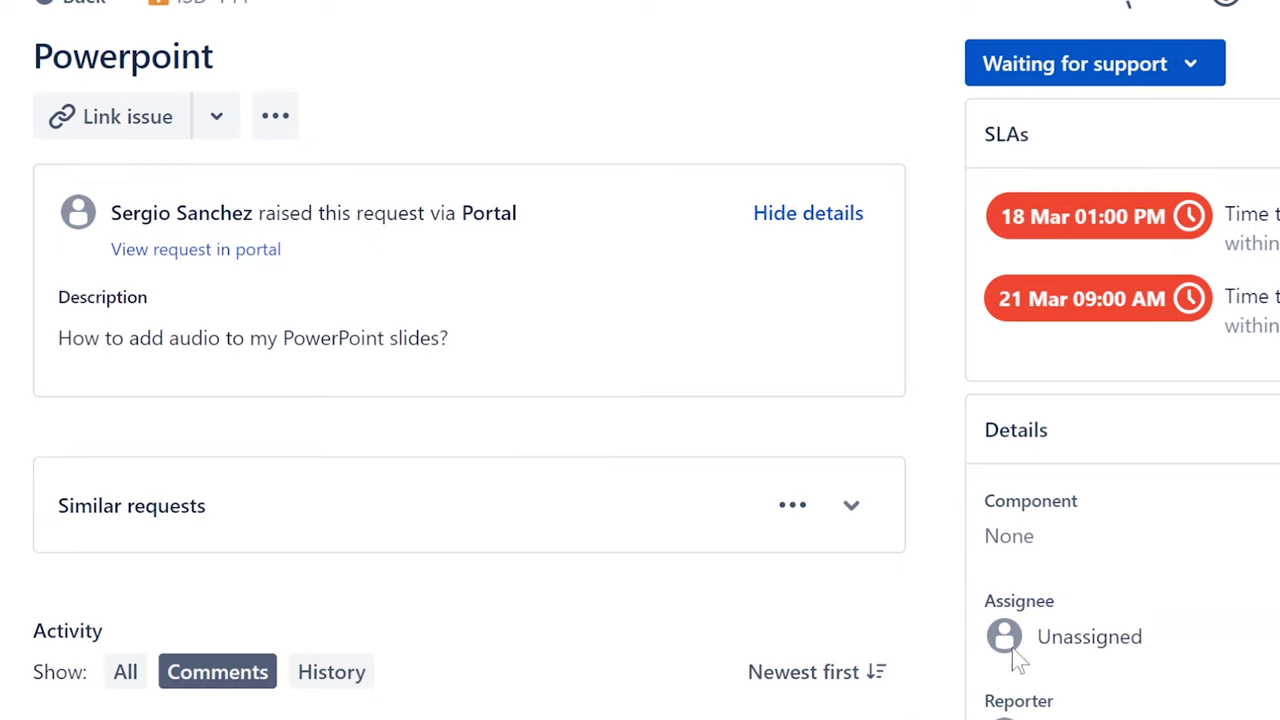
pyautogui.click(1045, 648)
pyautogui.click(1080, 692)
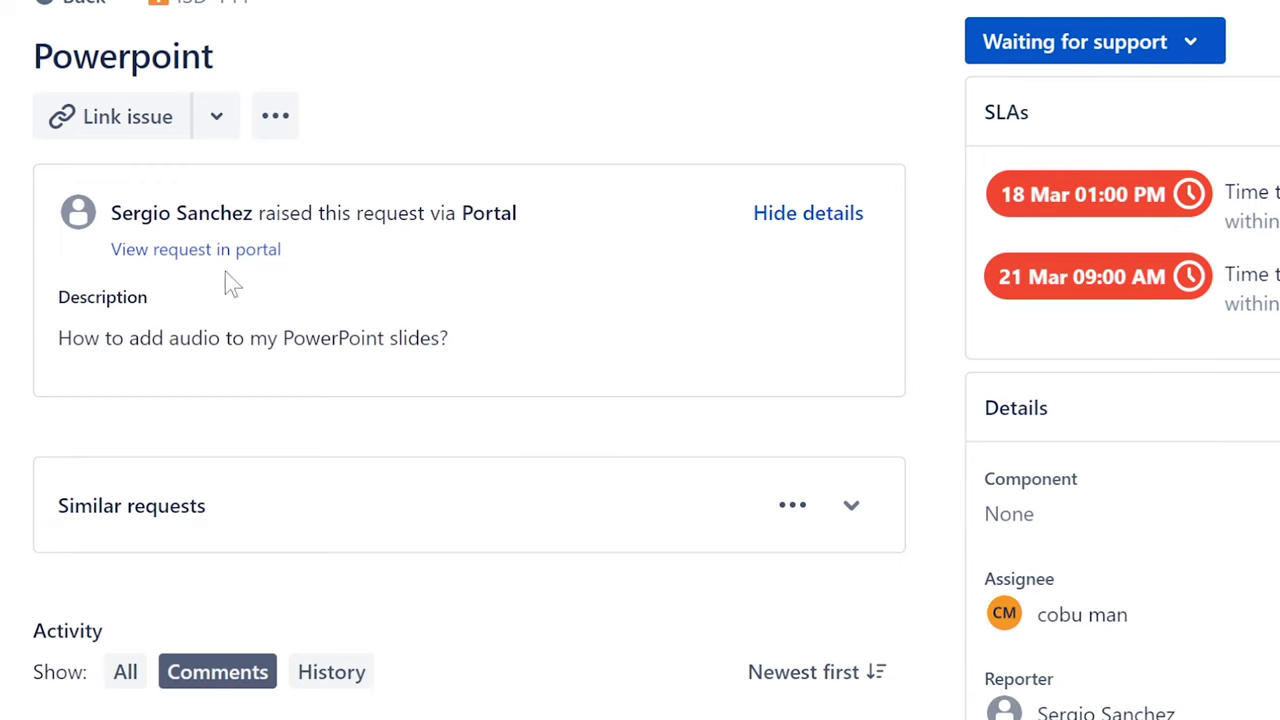
# Highlight the Powerpoint request's title and its description question about adding audio to slides, and clear the highlight.
pyautogui.moveTo(35, 57); pyautogui.dragTo(222, 62)
pyautogui.moveTo(58, 340); pyautogui.dragTo(465, 350)
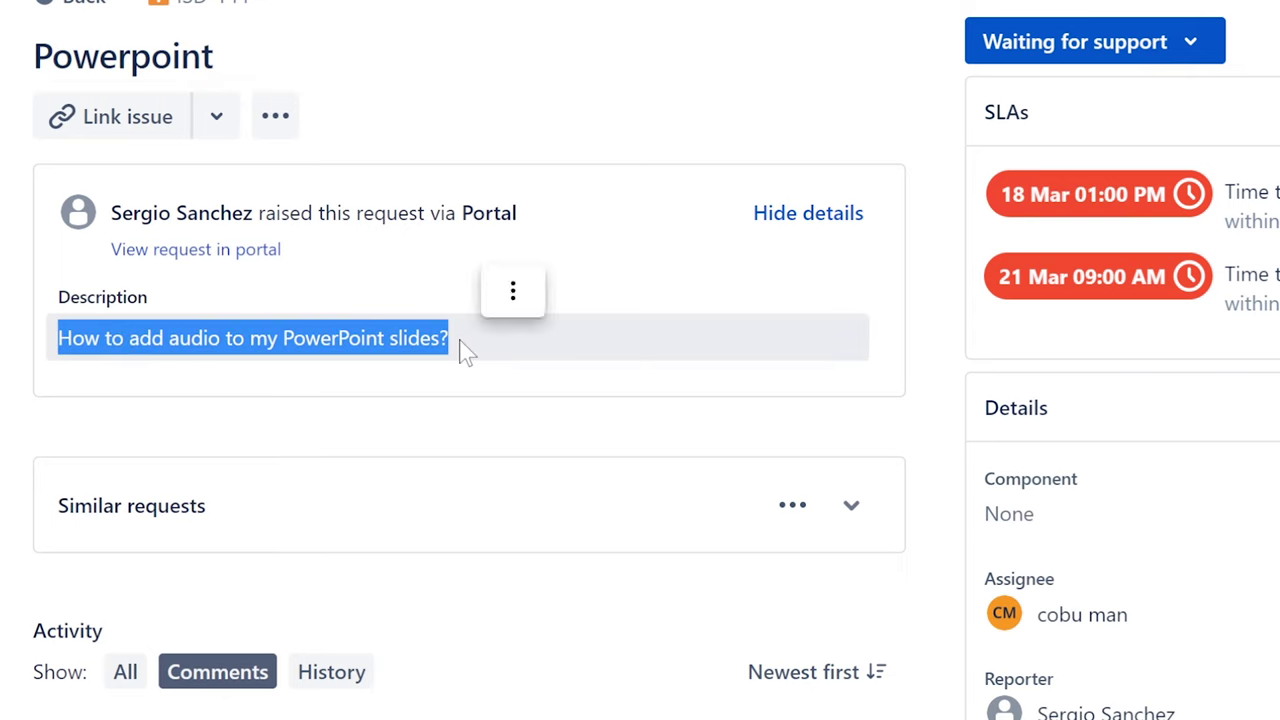
pyautogui.click(560, 476)
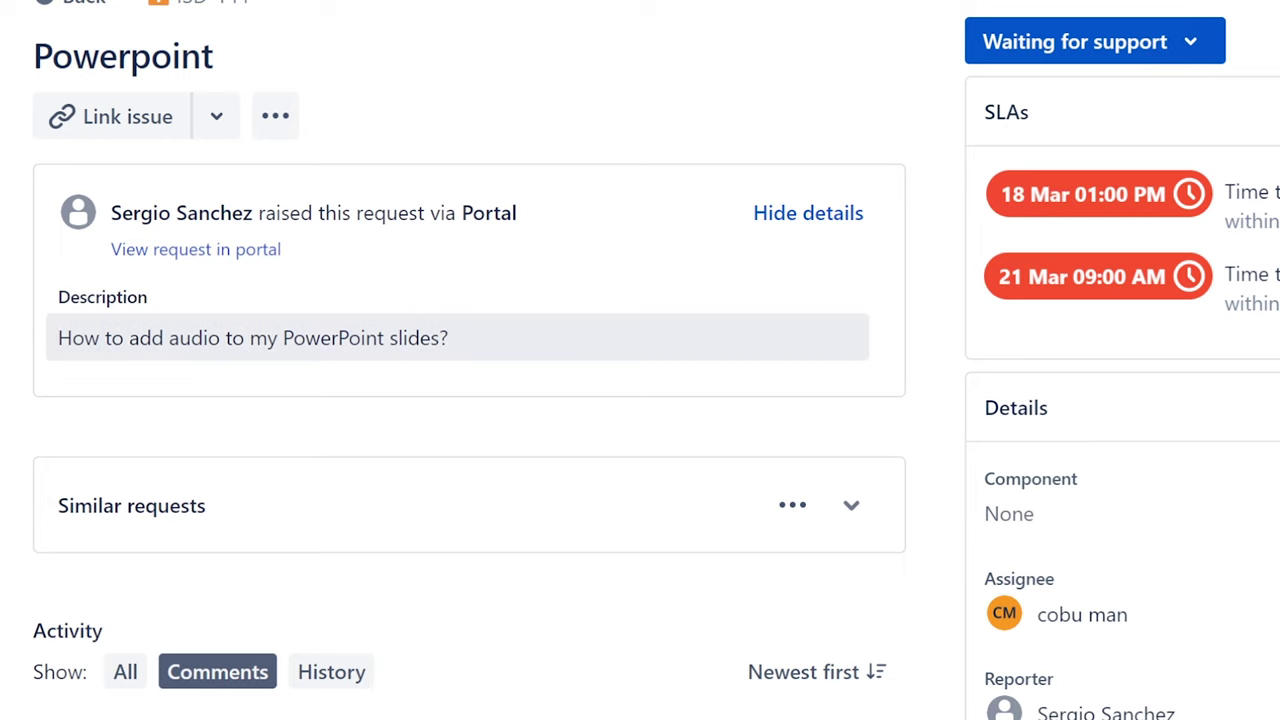
pyautogui.moveTo(58, 340); pyautogui.dragTo(440, 340)
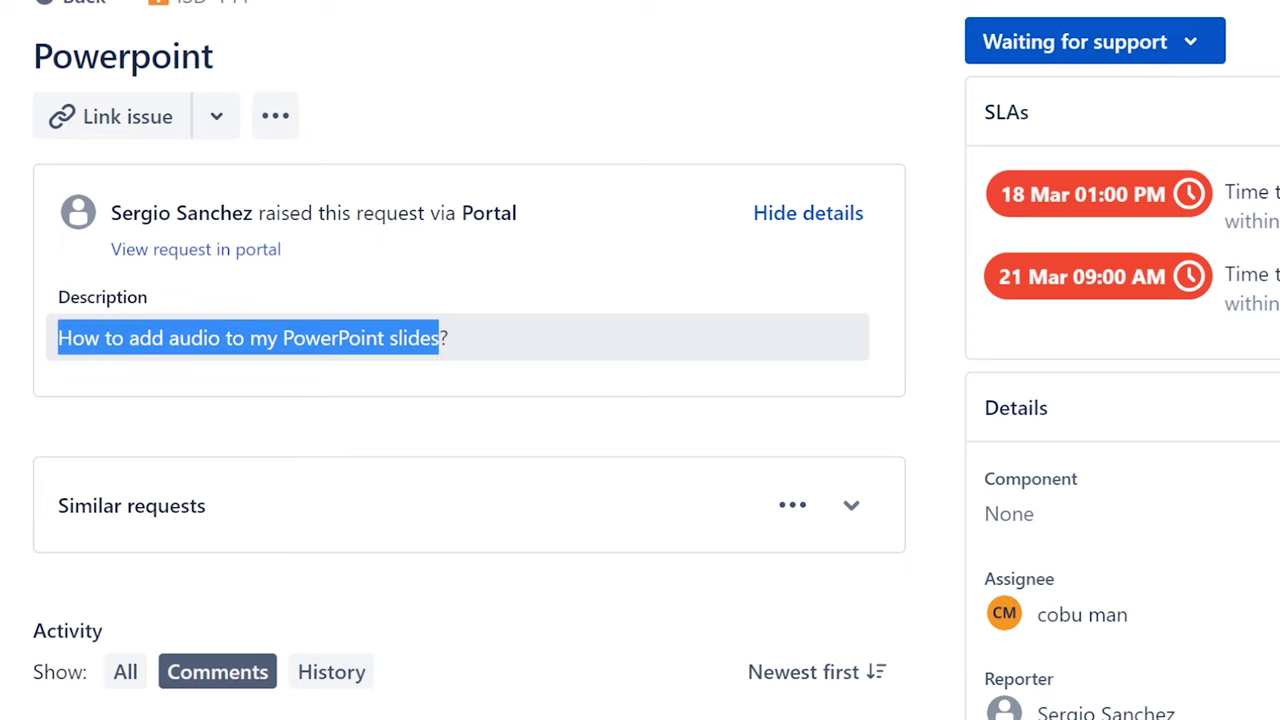
pyautogui.click(462, 350)
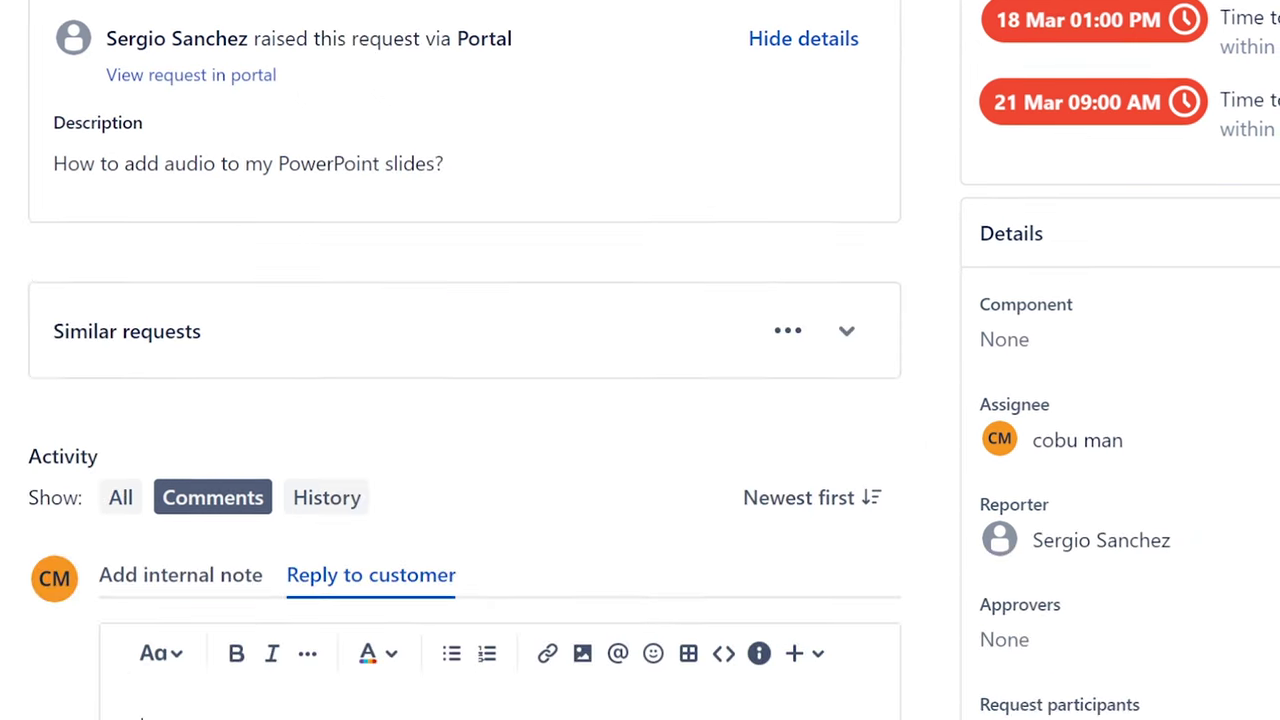
# Write a customer reply introducing the agent by first name from Pc support, followed by "I have your ticket about PowerPoint audio.".
pyautogui.write('Hello')
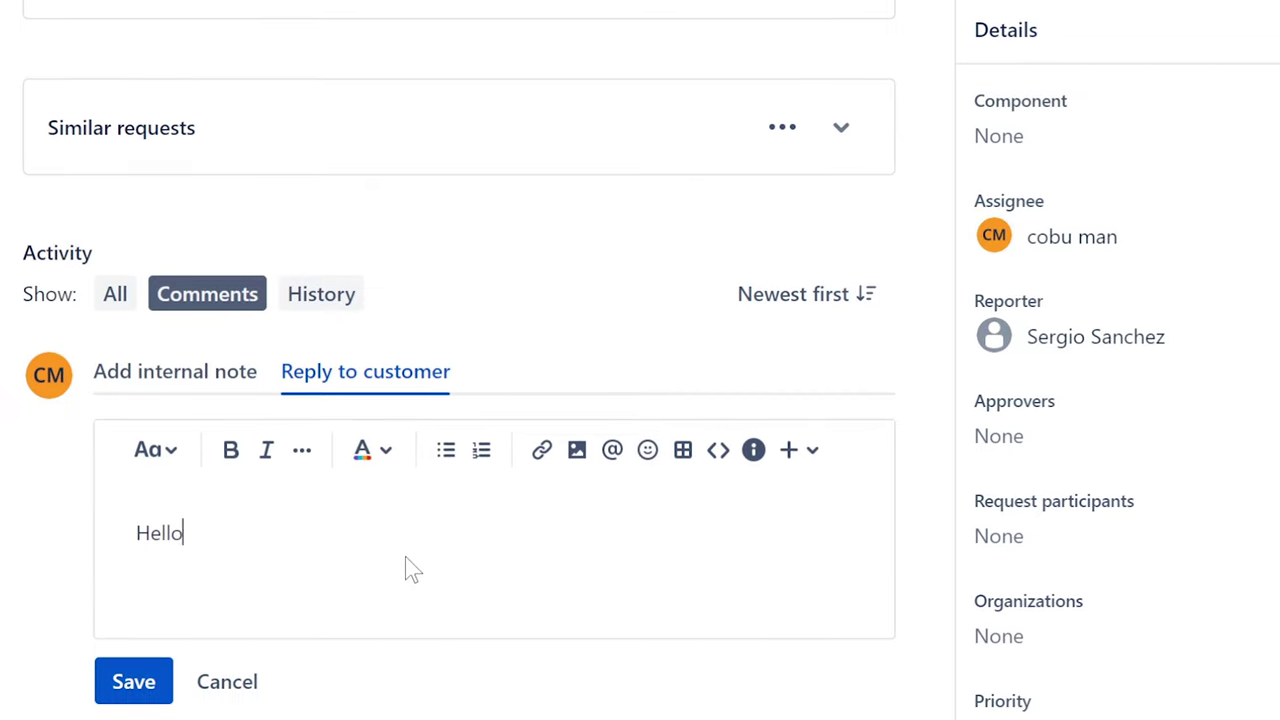
pyautogui.write(', this is Ervin with Pc support. I hav')
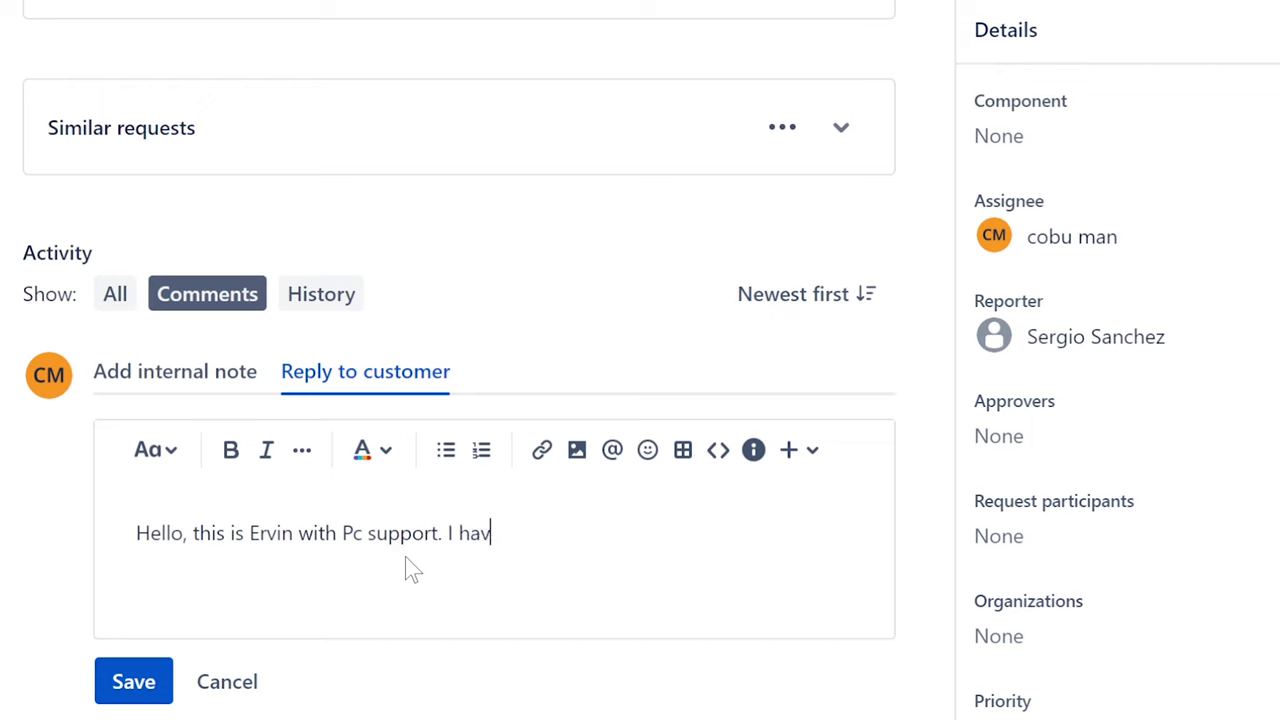
pyautogui.write('e your ticket about ')
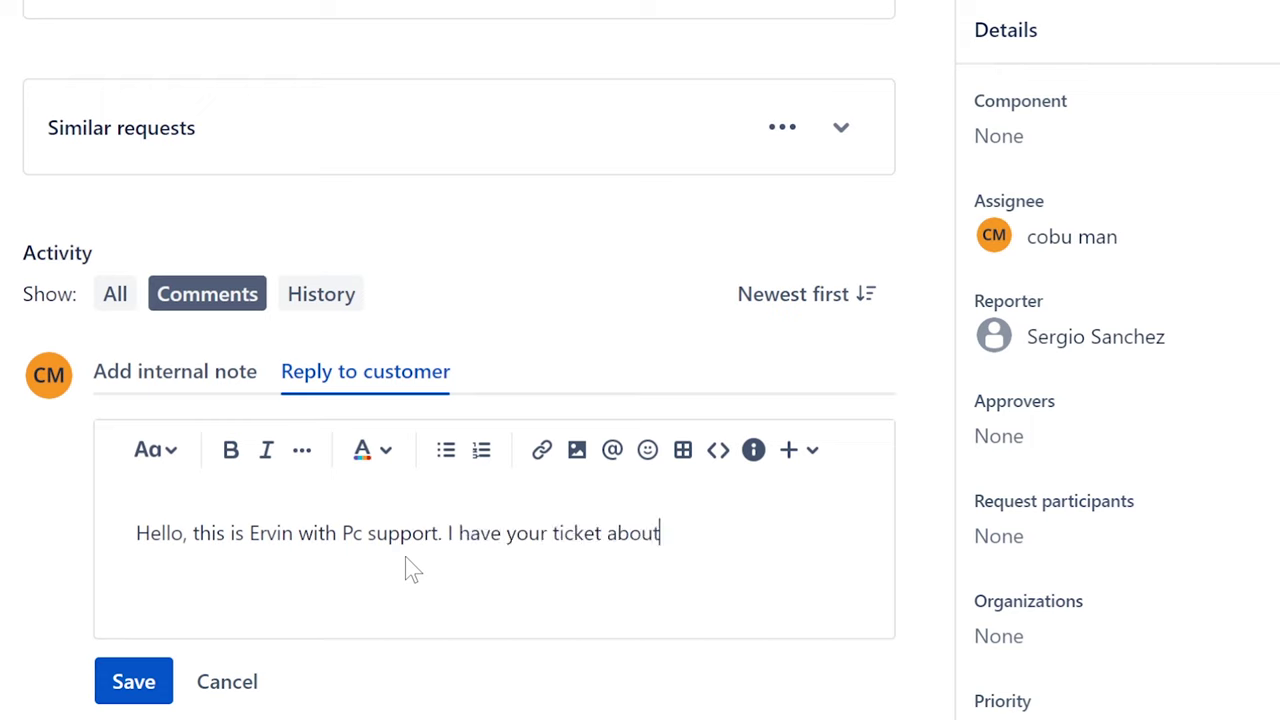
pyautogui.write('PowerPoint ')
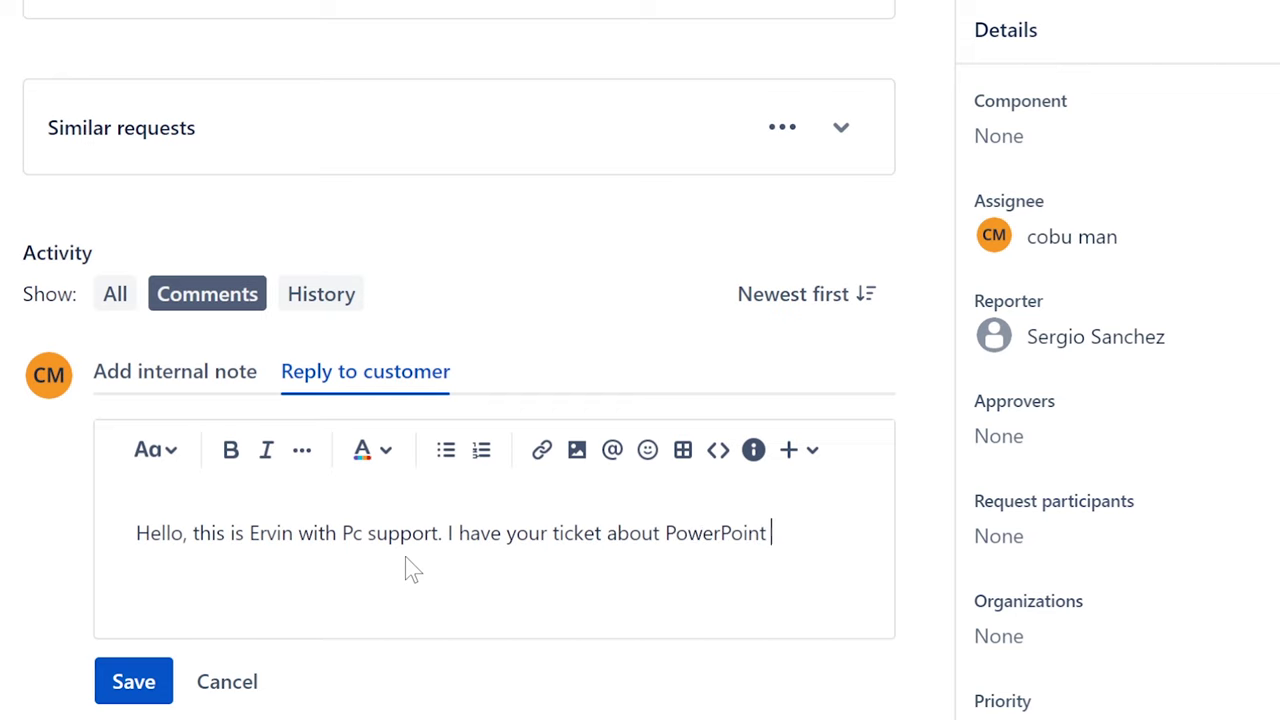
pyautogui.write('audio. W')
pyautogui.press('BackSpace')
# Add "Did you have any issues adding audio to it? Was there an error or something?" to the customer reply and save it.
pyautogui.write('Did you have an')
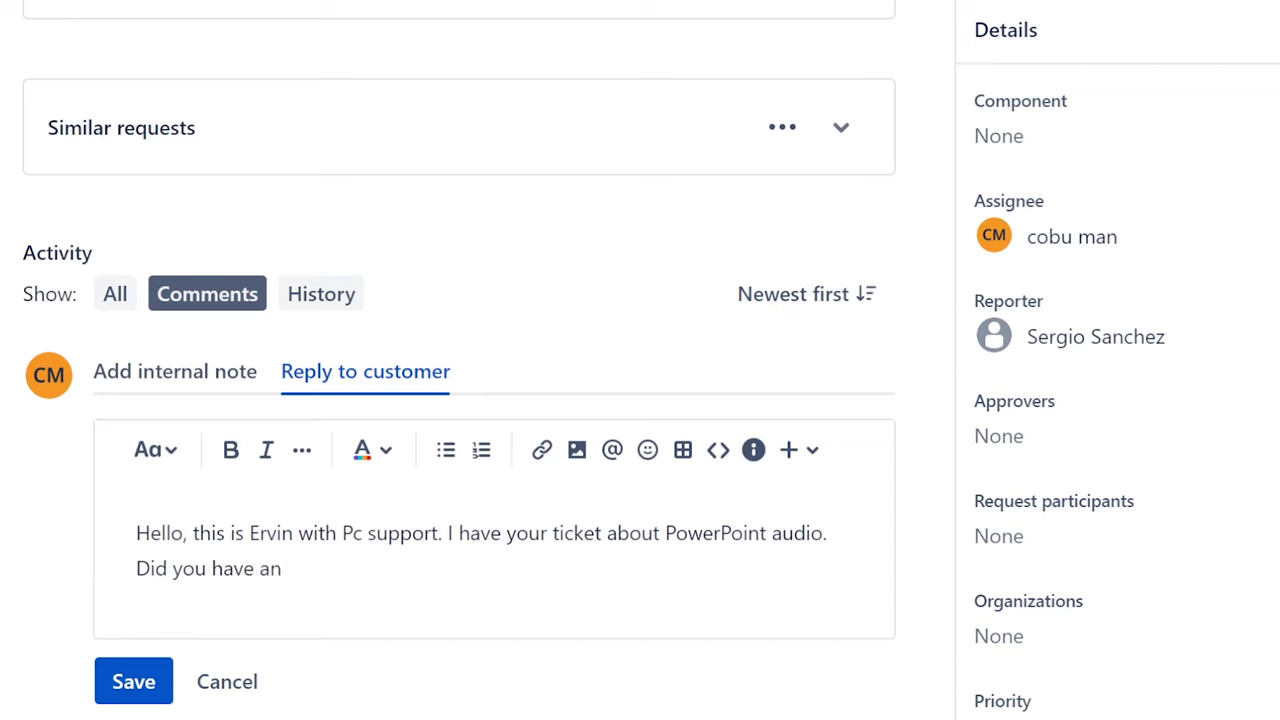
pyautogui.press('BackSpace')
pyautogui.write('y issues a')
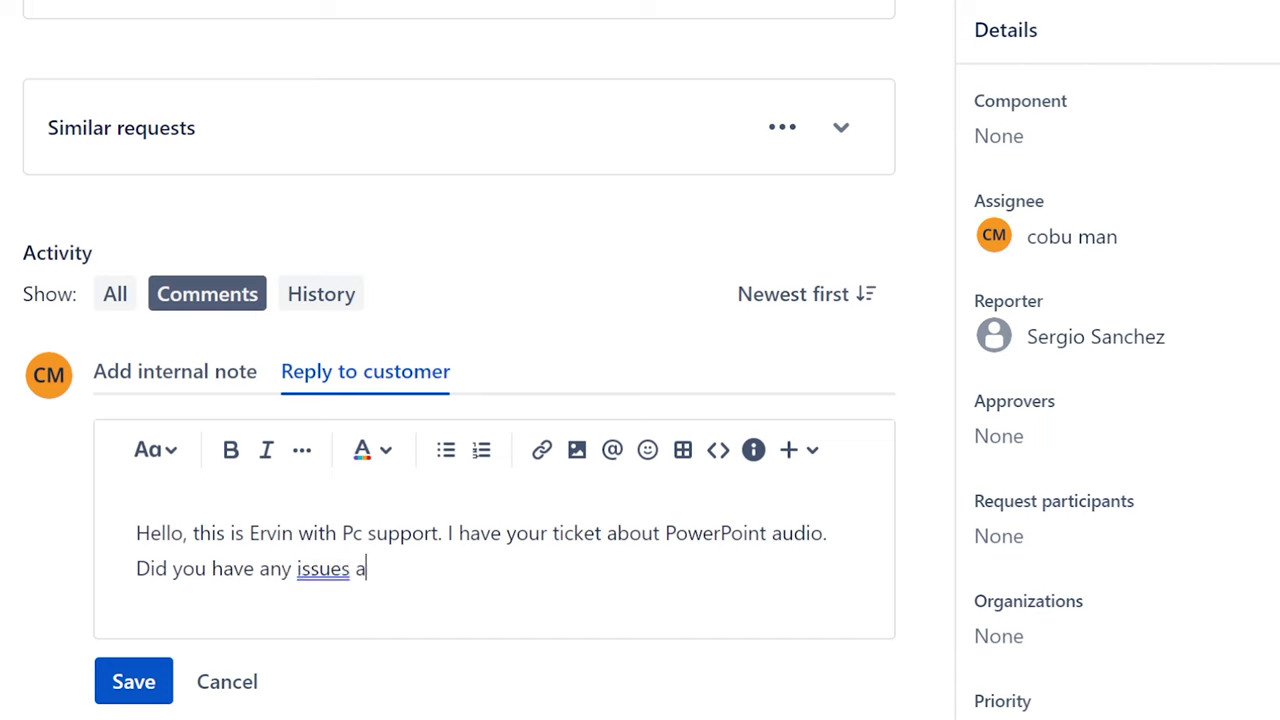
pyautogui.write('dding audio ')
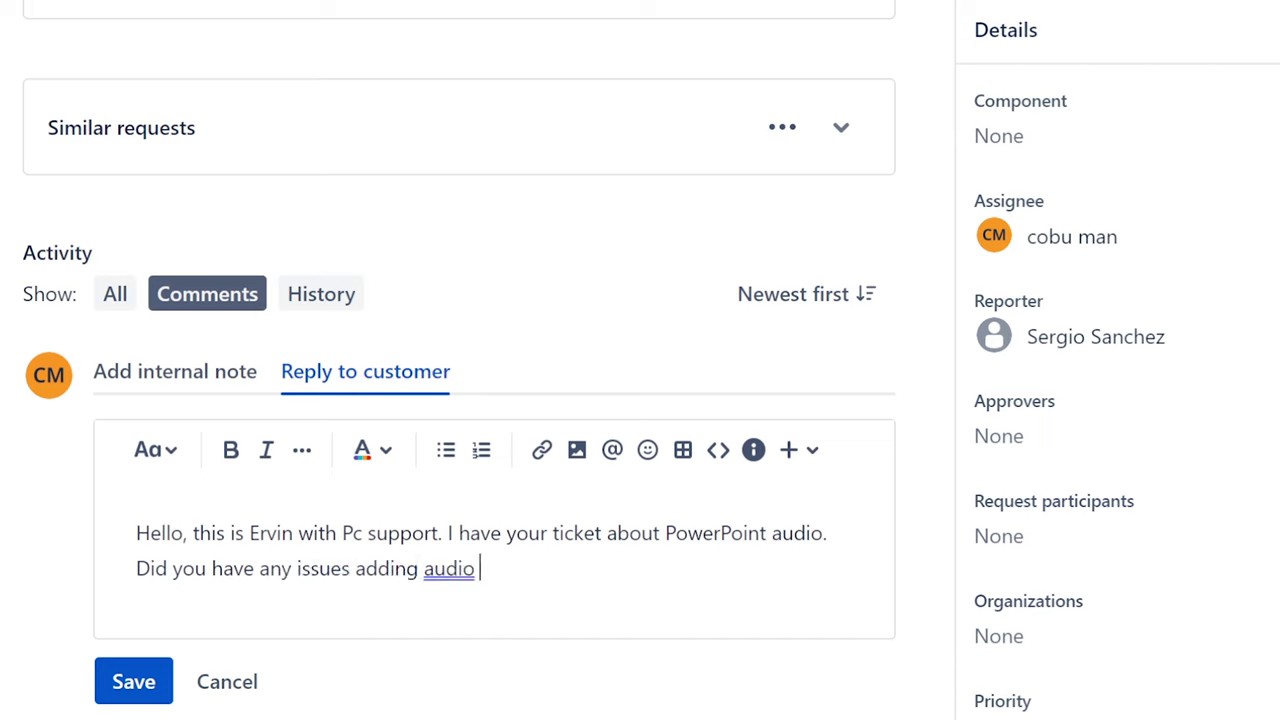
pyautogui.write('to it?')
pyautogui.write('Was there an error or something?')
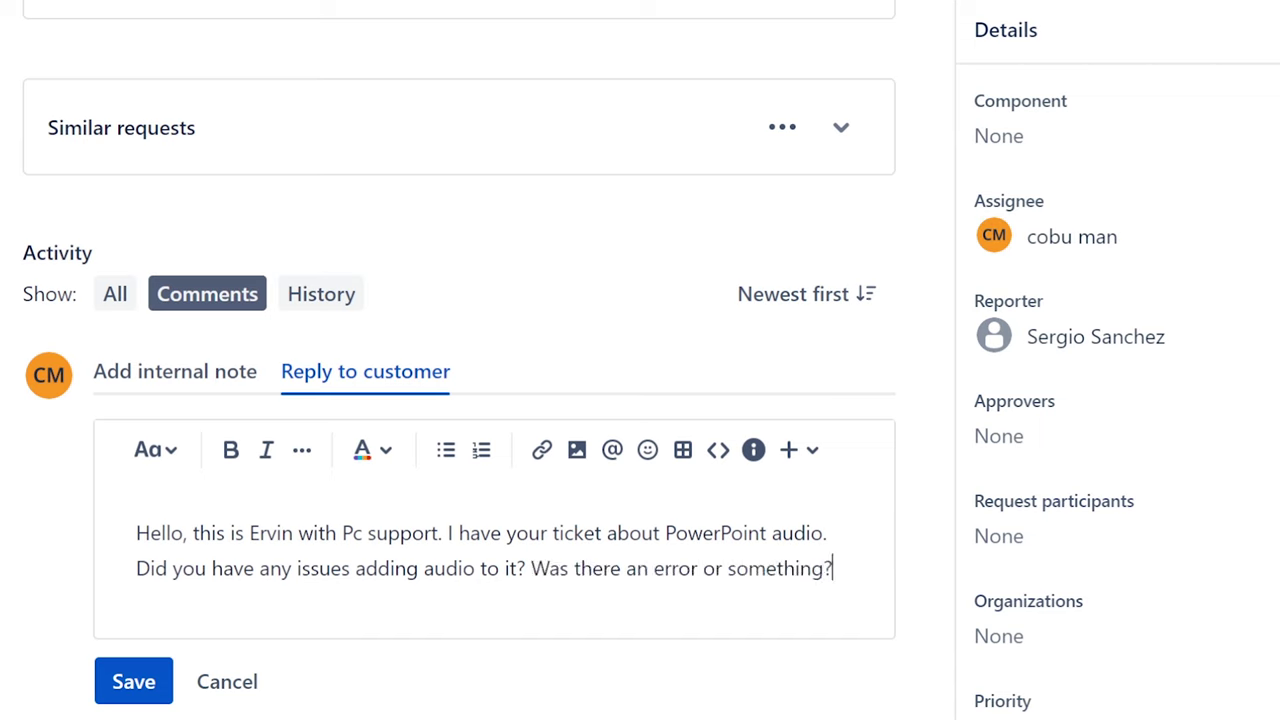
pyautogui.click(134, 683)
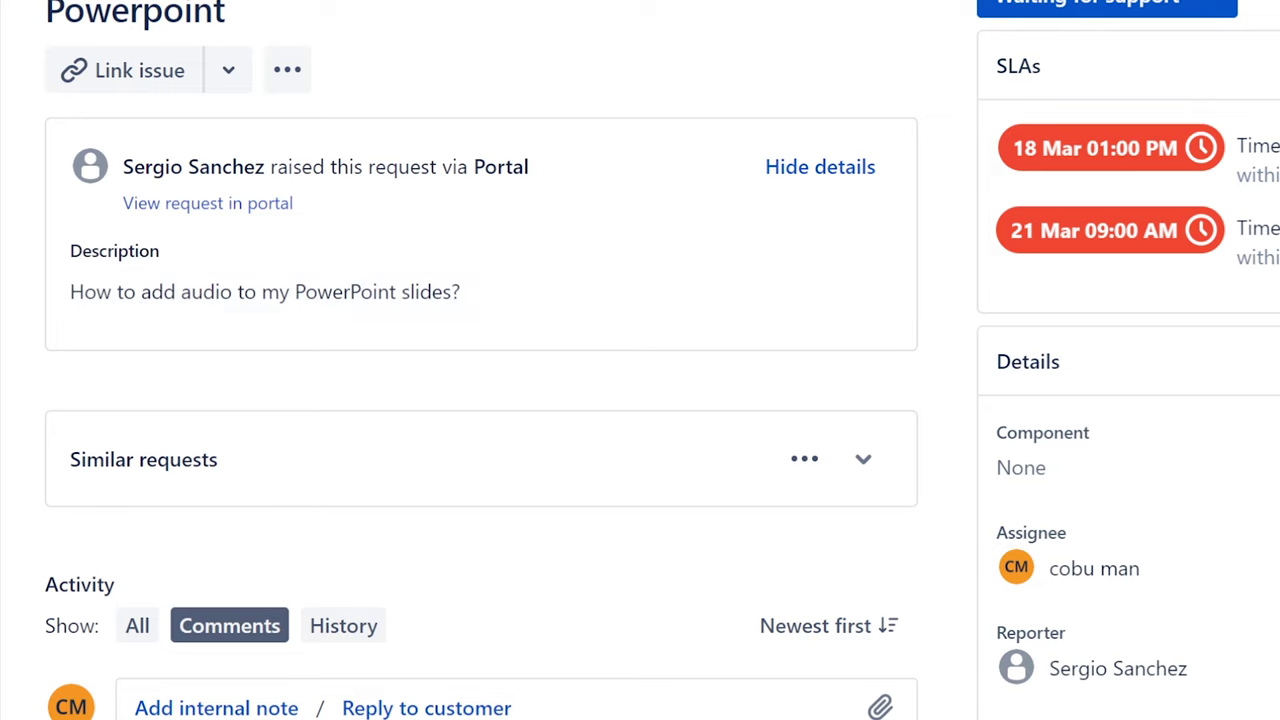
# Return to the unassigned issues, open the Scanner issue request and assign it to yourself.
pyautogui.hotkey('alt', 'Left')
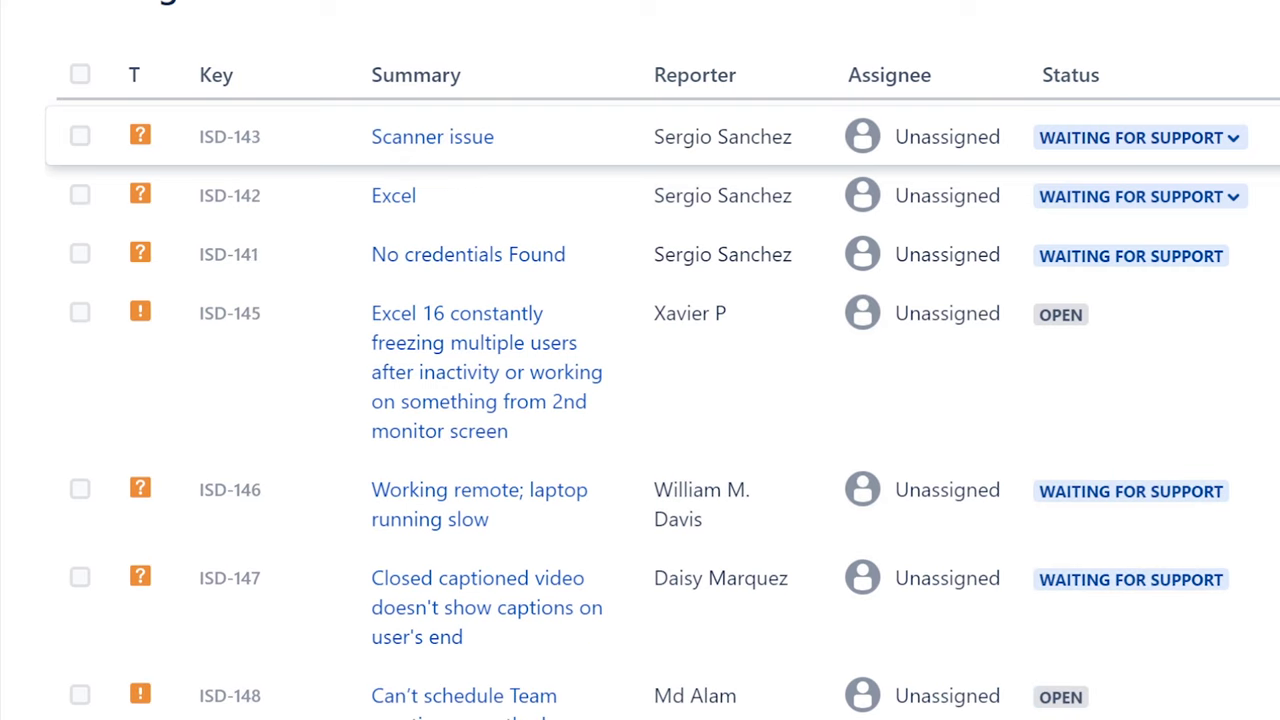
pyautogui.click(390, 140)
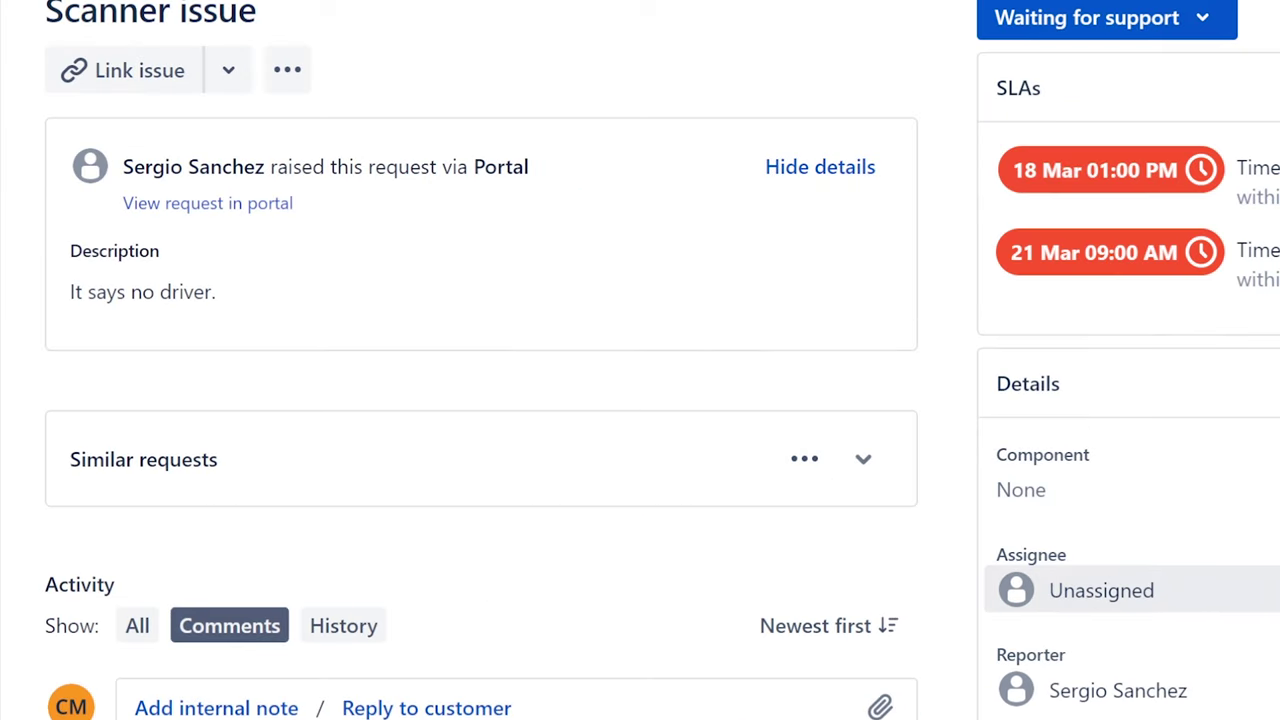
pyautogui.click(1160, 598)
pyautogui.click(1150, 658)
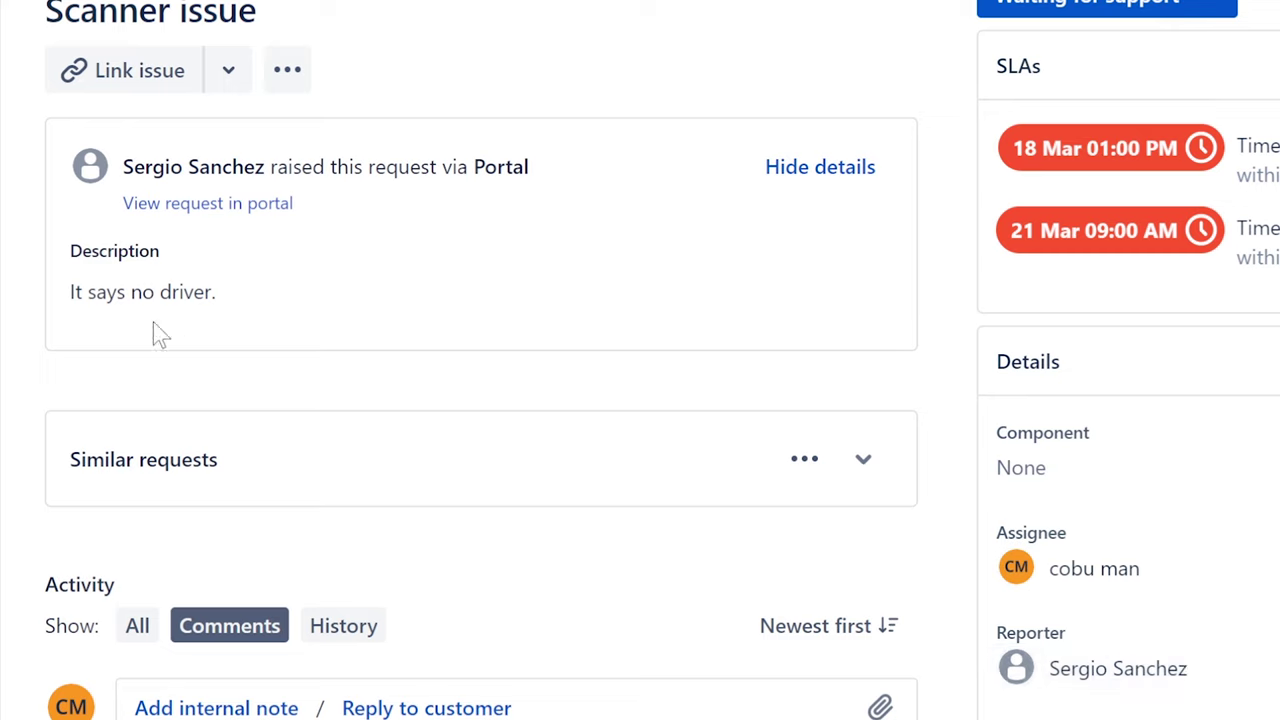
# Highlight the Scanner issue request's title and its description "It says no driver.".
pyautogui.moveTo(262, 12); pyautogui.dragTo(44, 12)
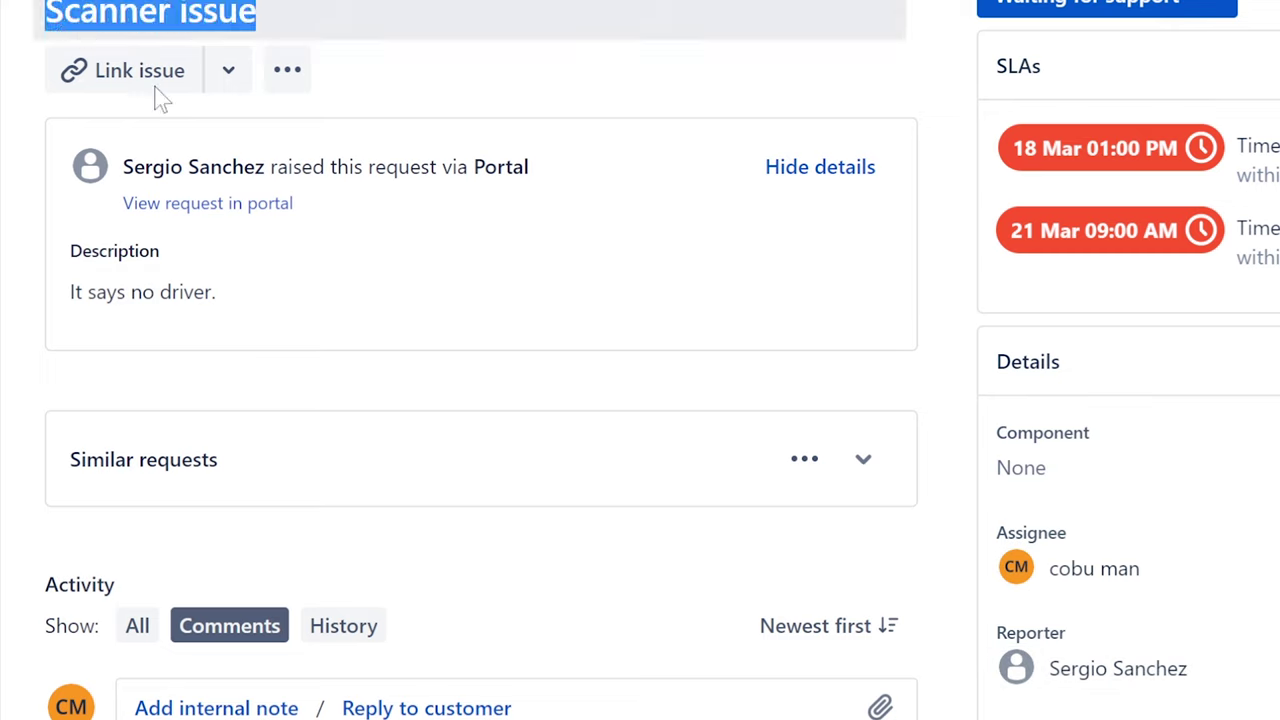
pyautogui.moveTo(216, 293); pyautogui.dragTo(69, 294)
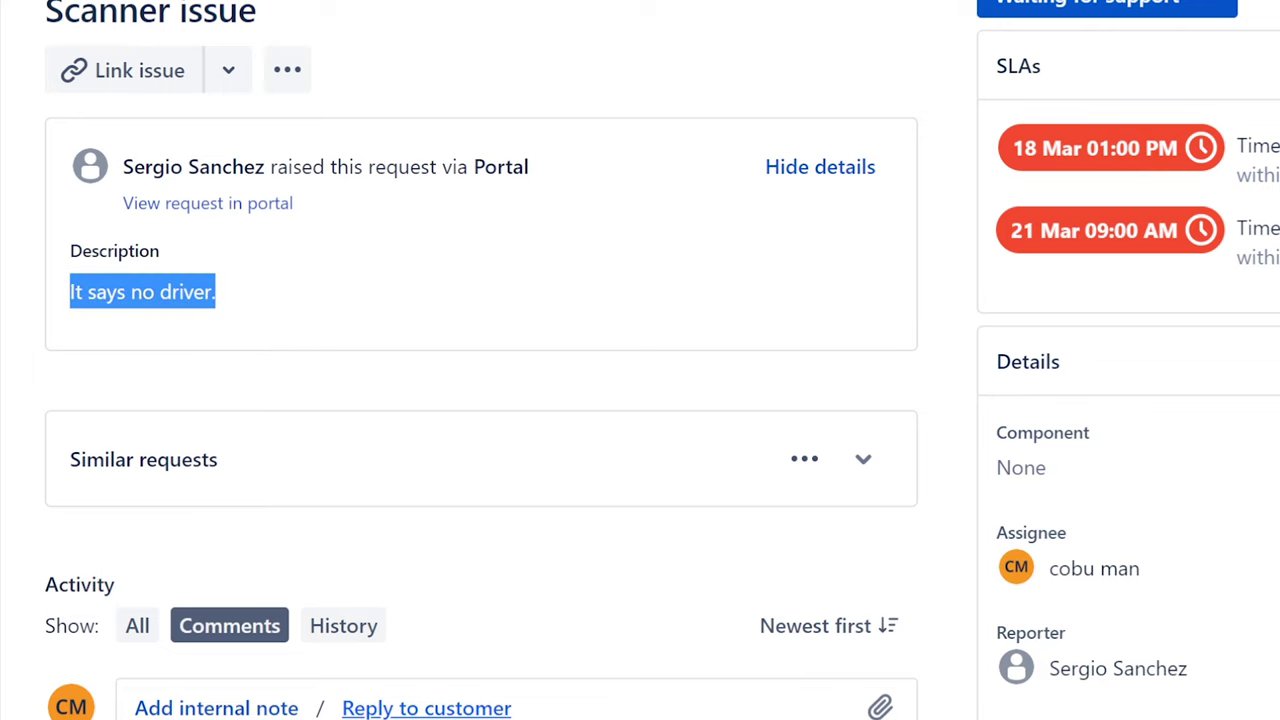
pyautogui.click(443, 707)
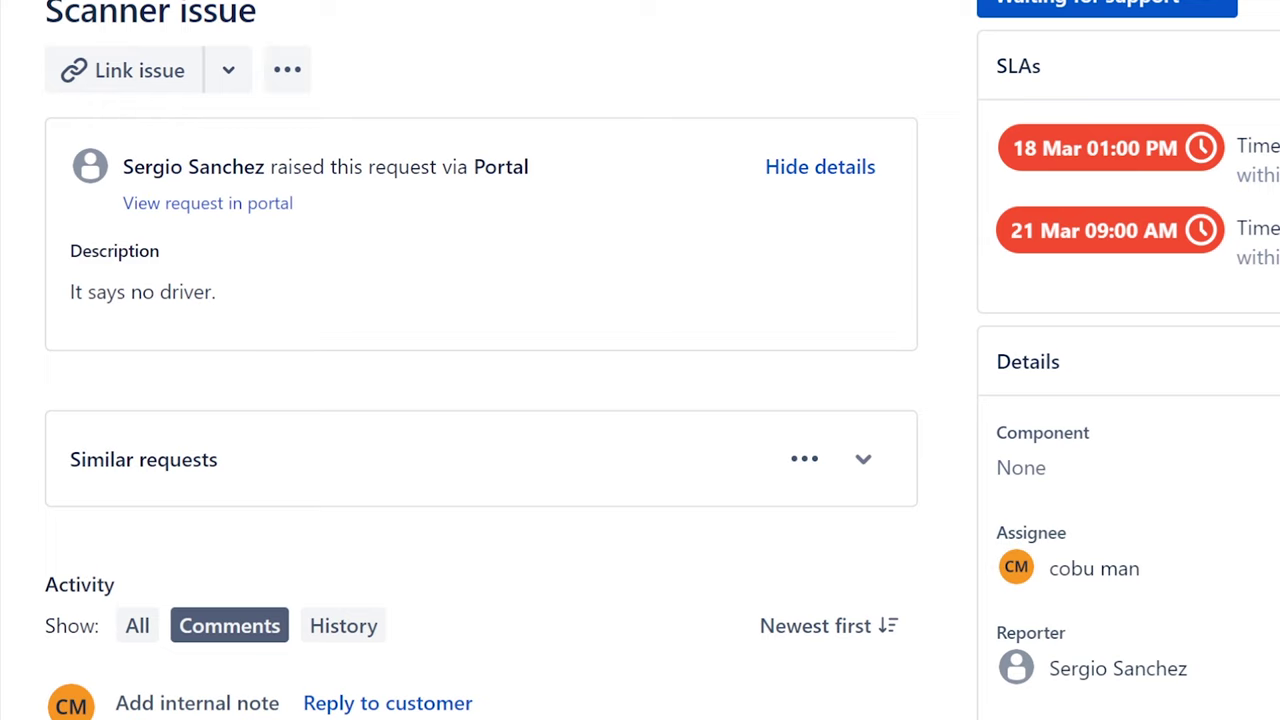
pyautogui.moveTo(216, 294); pyautogui.dragTo(67, 293)
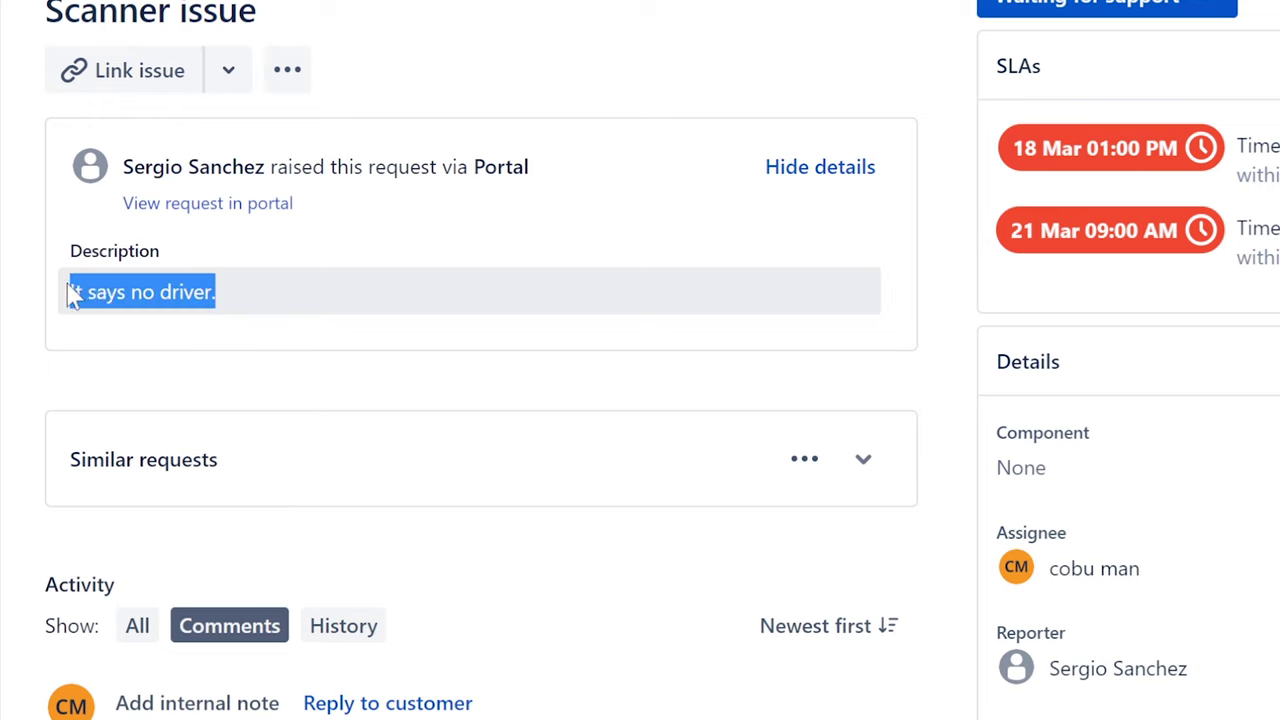
pyautogui.click(310, 293)
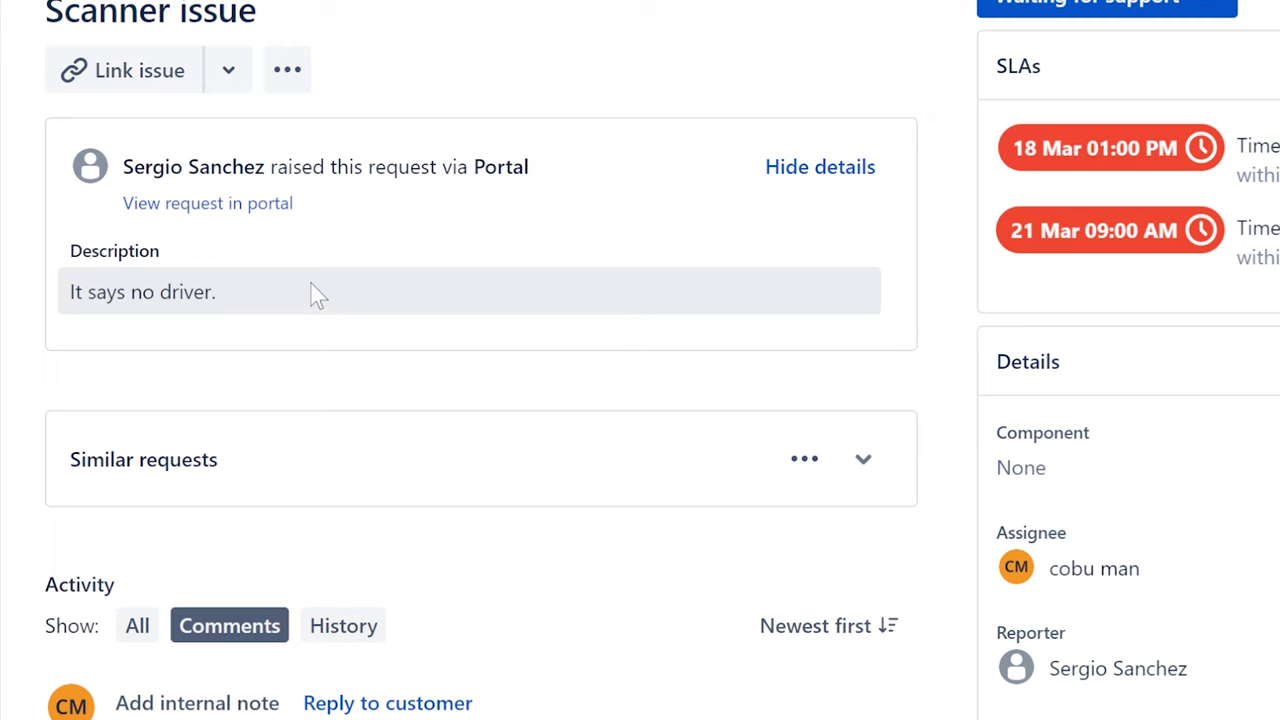
pyautogui.moveTo(237, 294); pyautogui.dragTo(68, 293)
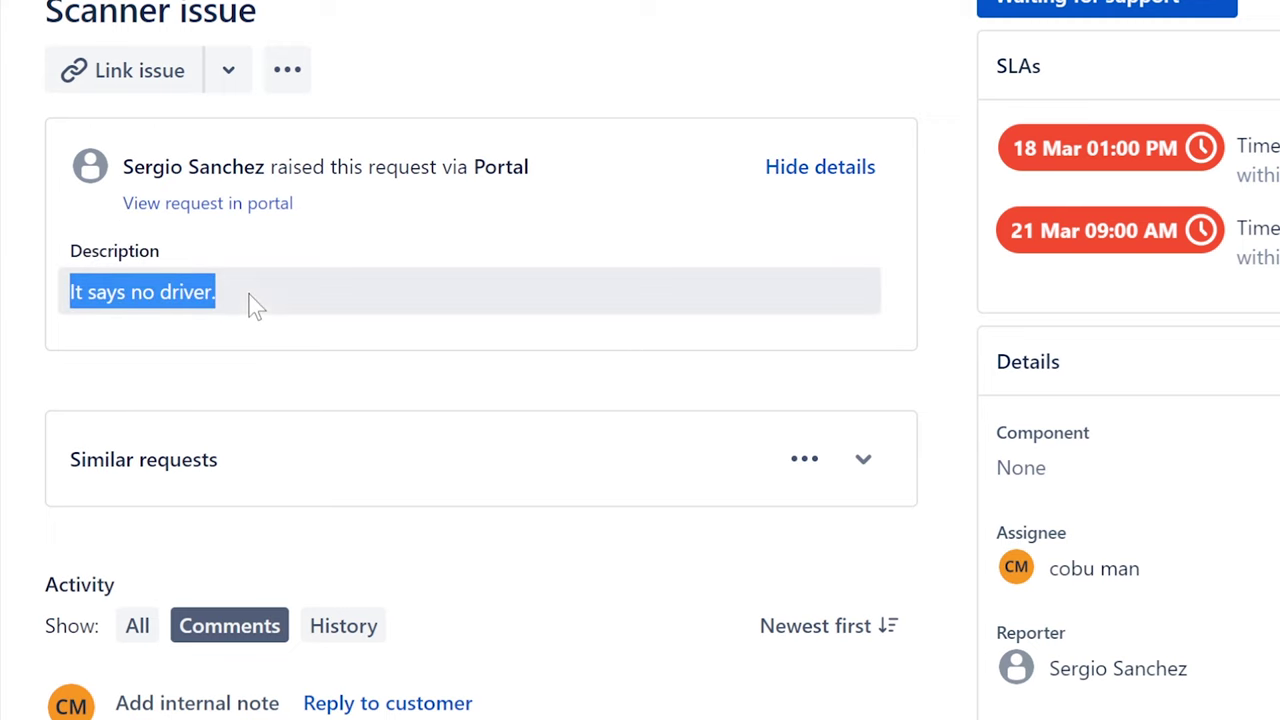
# Write a customer reply reading "Maybe Scanner just needs to be installed. Can you please provide more details about the situation?".
pyautogui.click(430, 703)
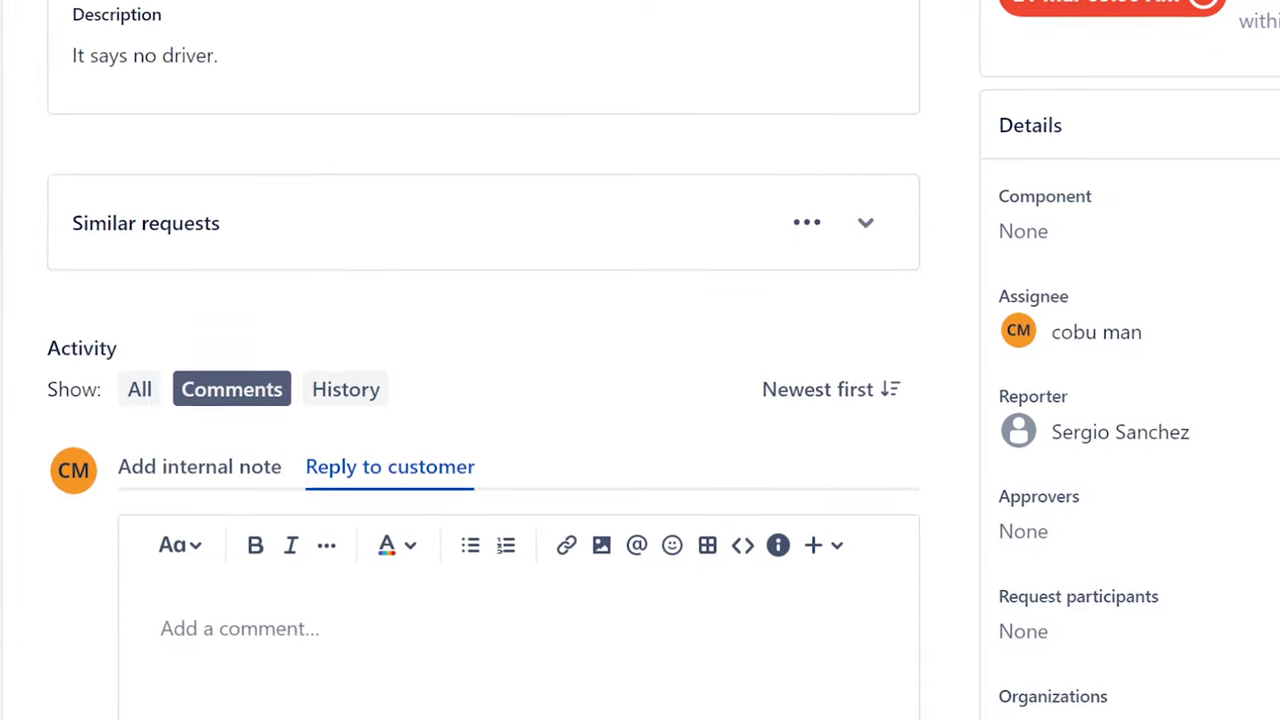
pyautogui.write('Mayb')
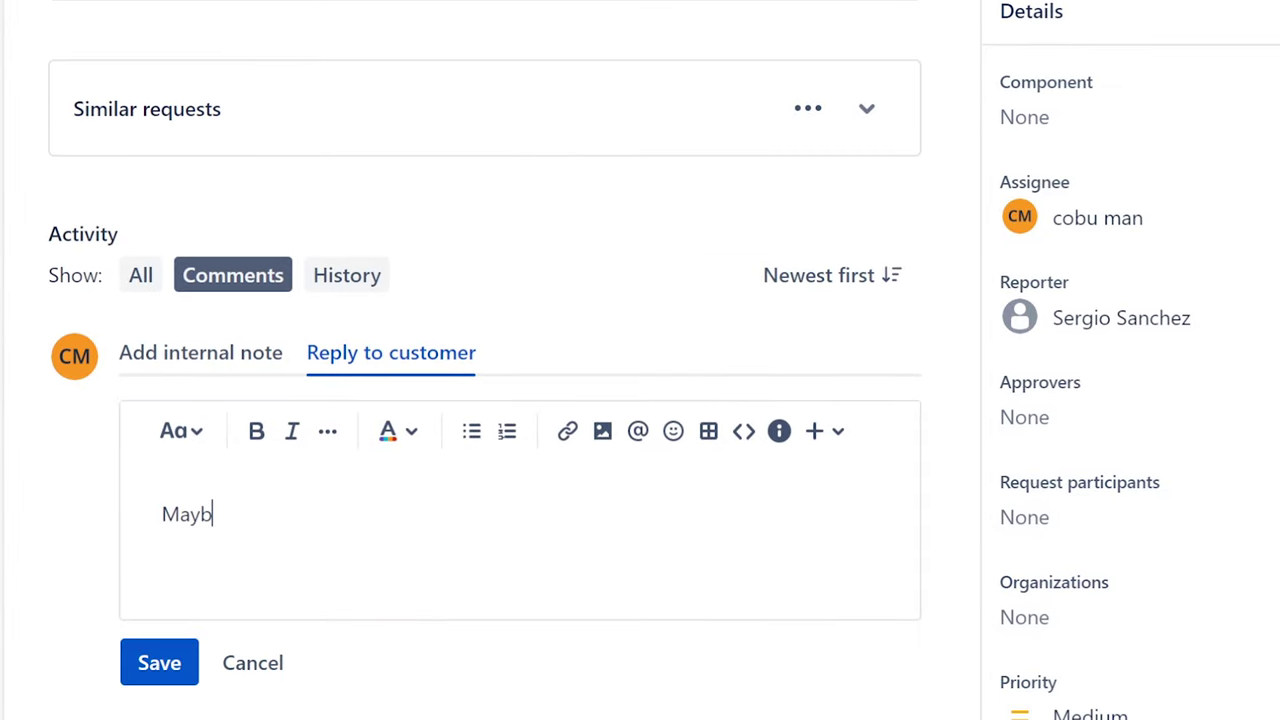
pyautogui.write('e Scanner just nee')
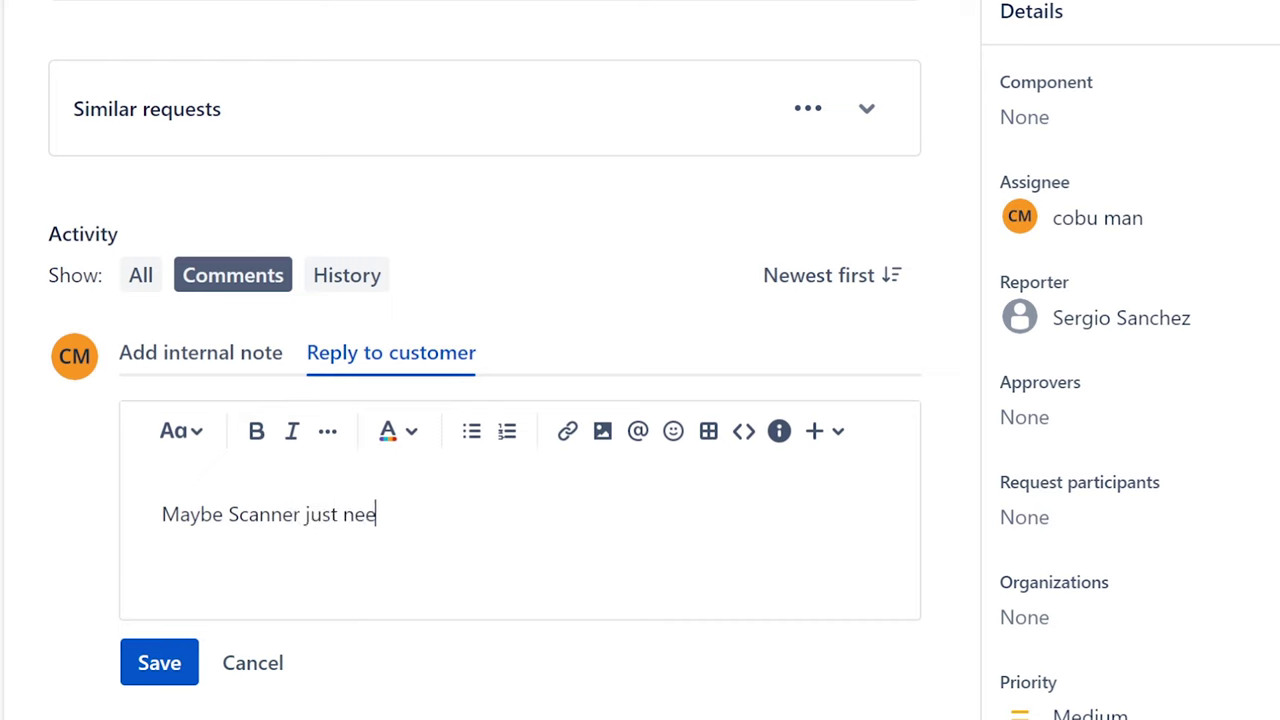
pyautogui.write('ds to be insta')
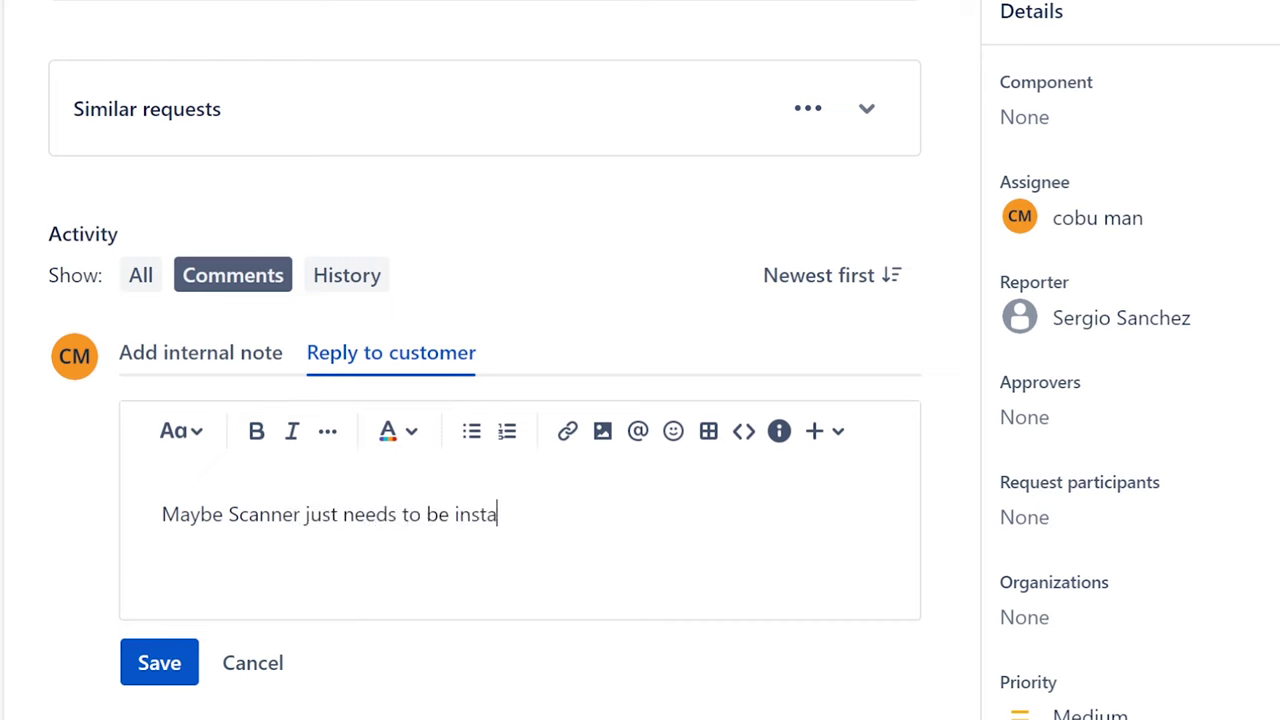
pyautogui.write('lled. Can you ple')
pyautogui.write('se provid')
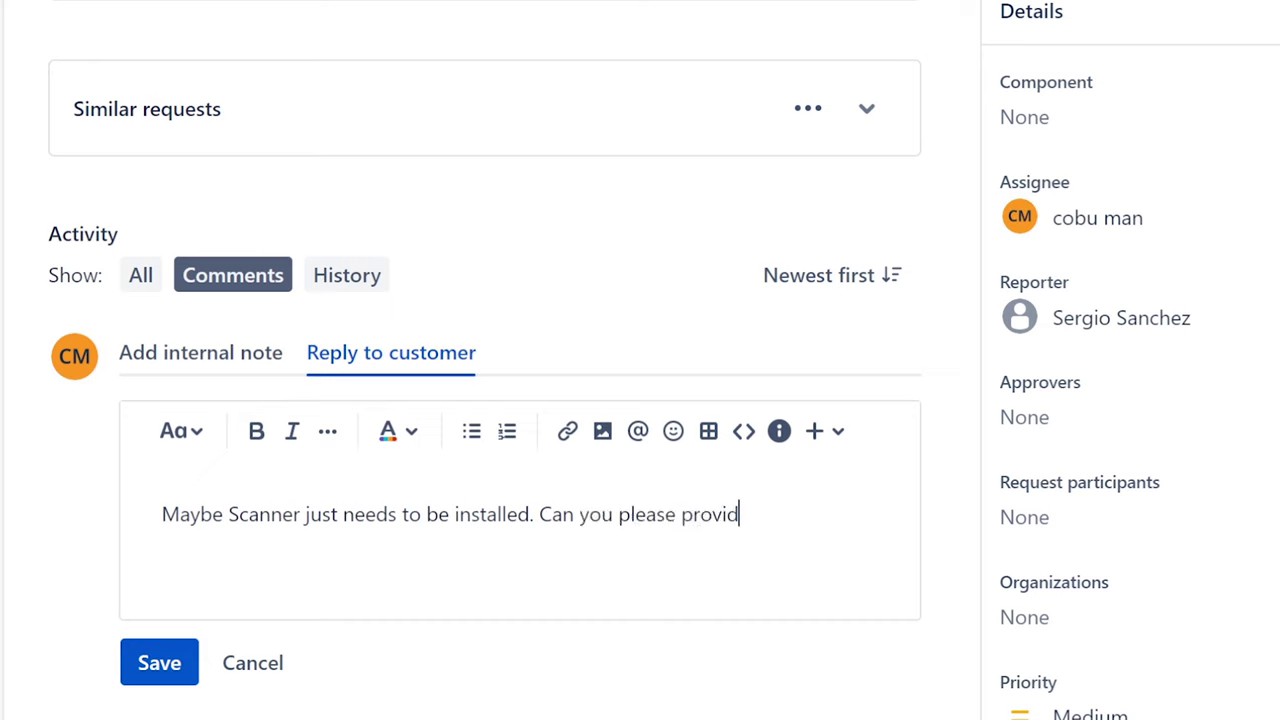
pyautogui.write('e more details about the ')
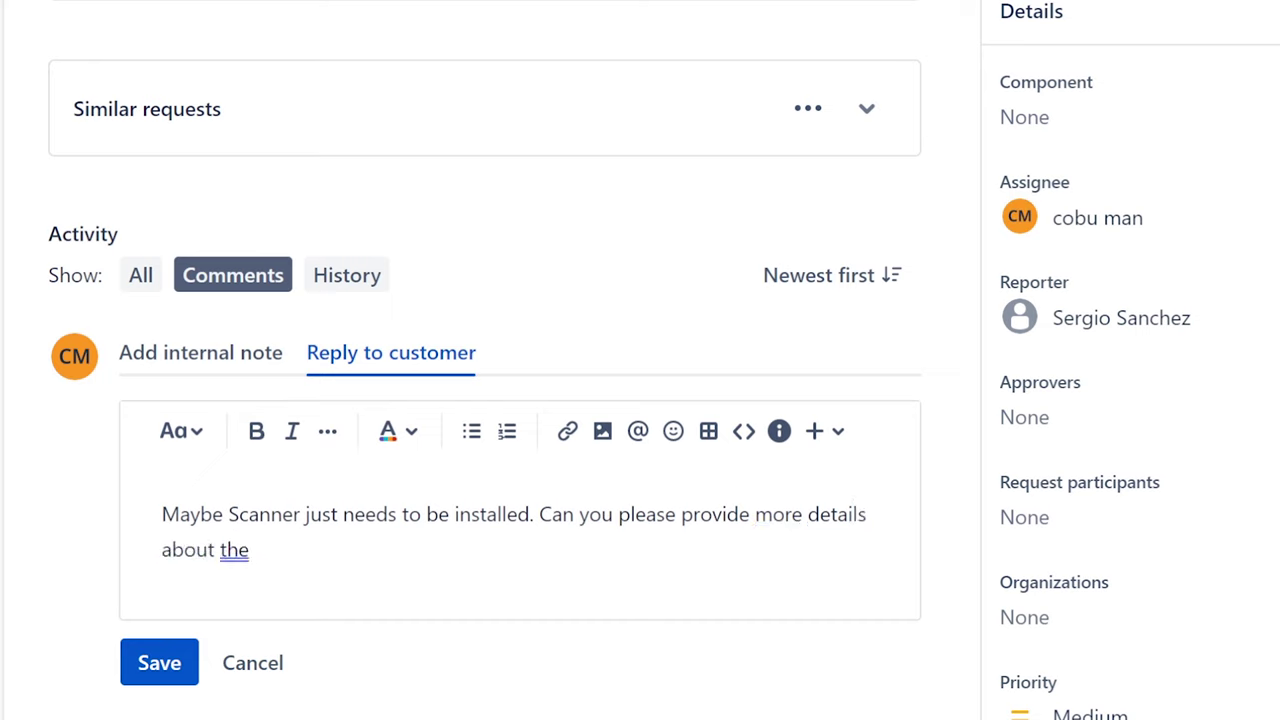
pyautogui.write('situation?')
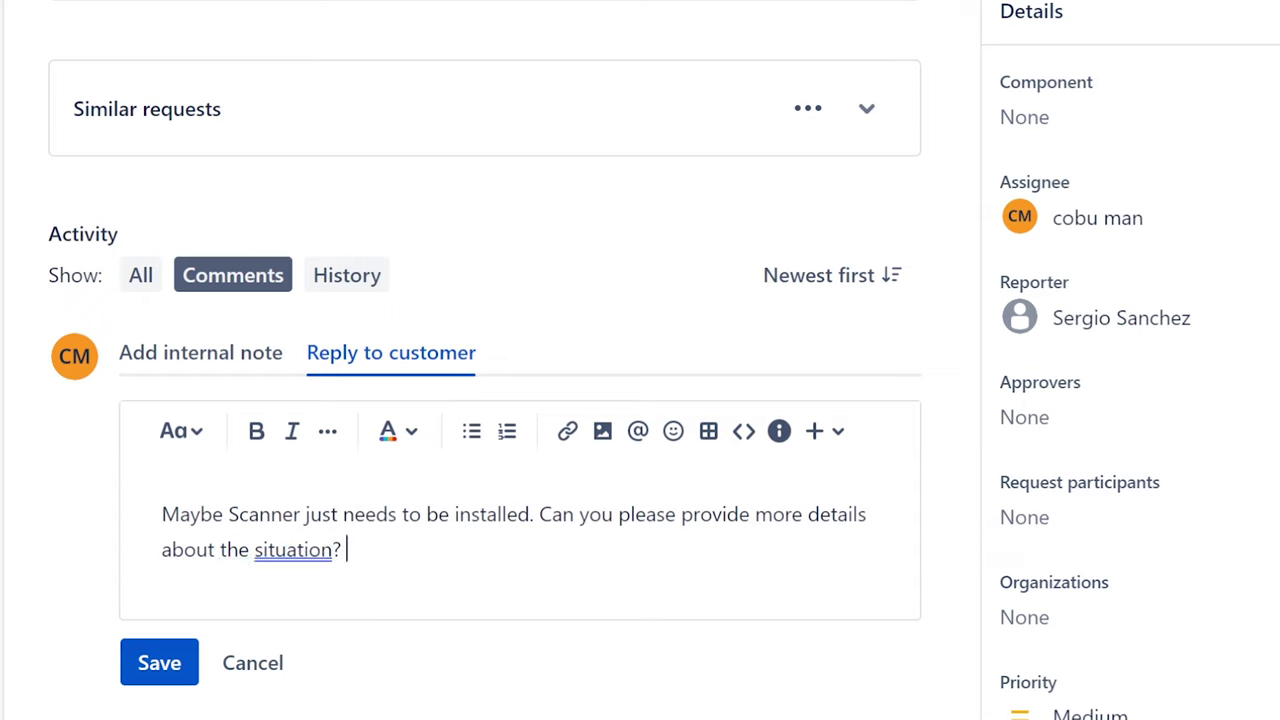
# Check the grammar suggestion for "situation" and save the customer reply on the Scanner issue.
pyautogui.moveTo(293, 550)
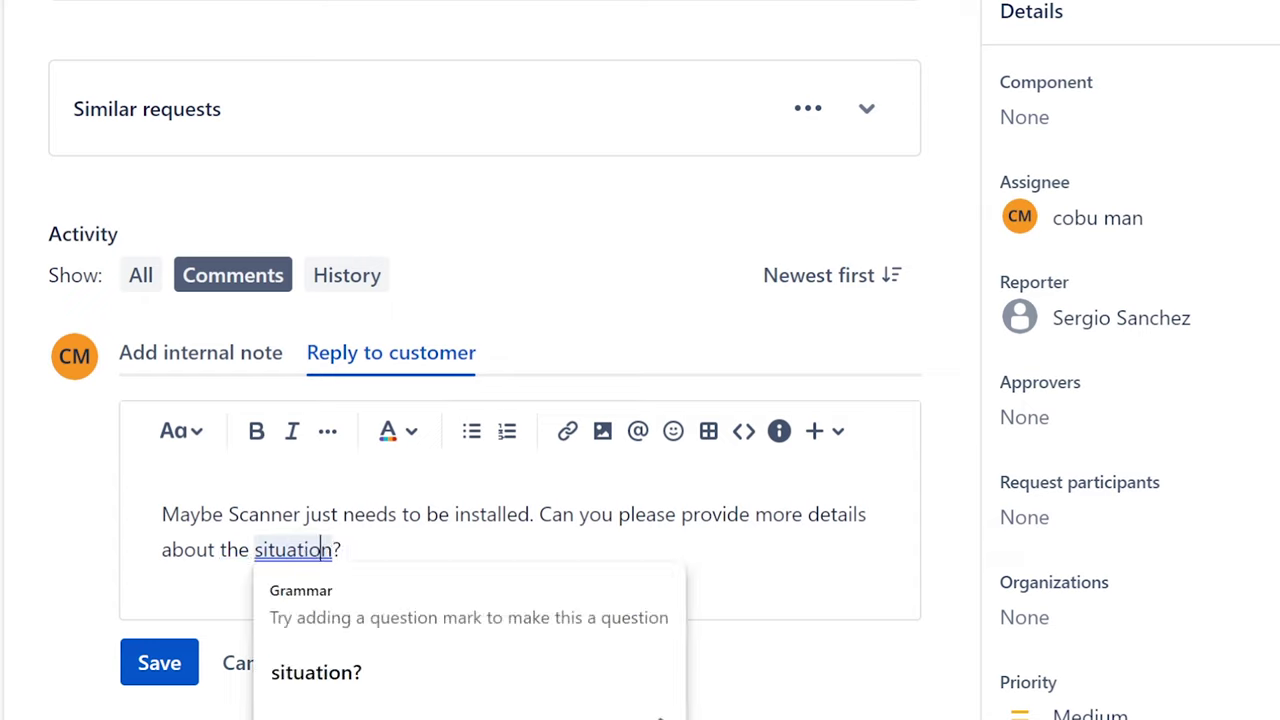
pyautogui.click(334, 673)
pyautogui.press('Delete')
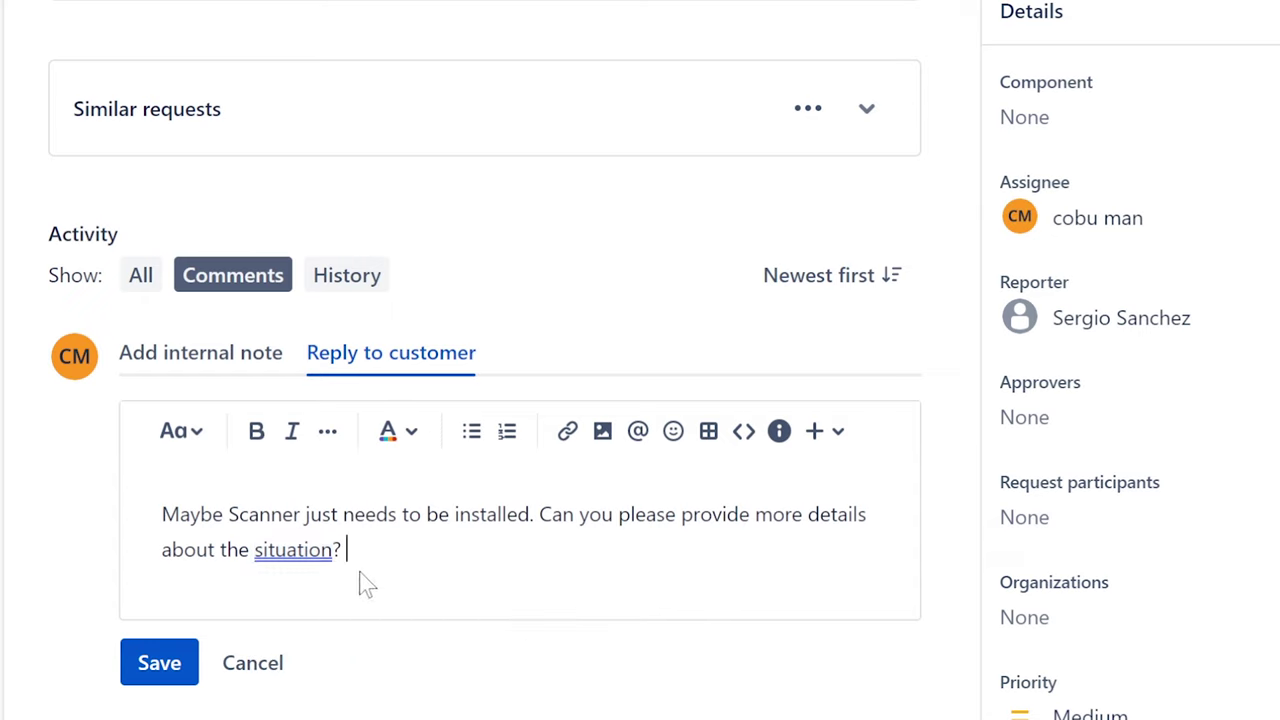
pyautogui.moveTo(320, 550)
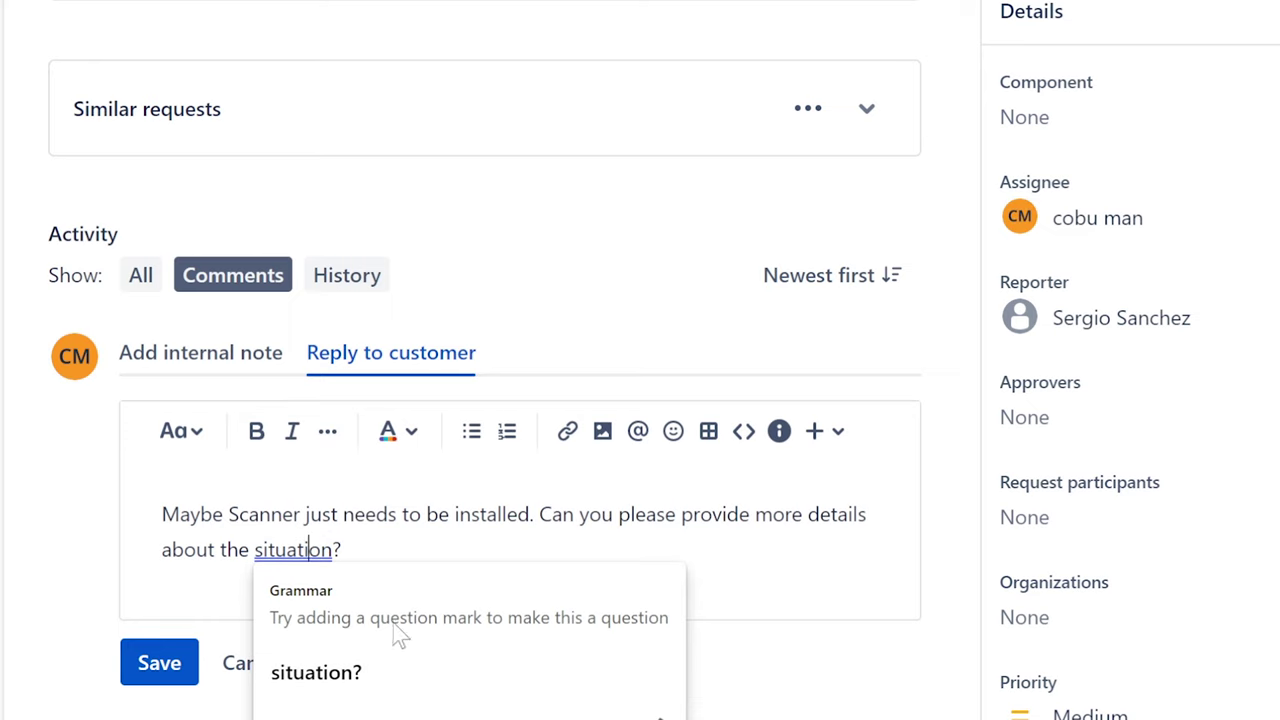
pyautogui.press('Return')
pyautogui.click(170, 694)
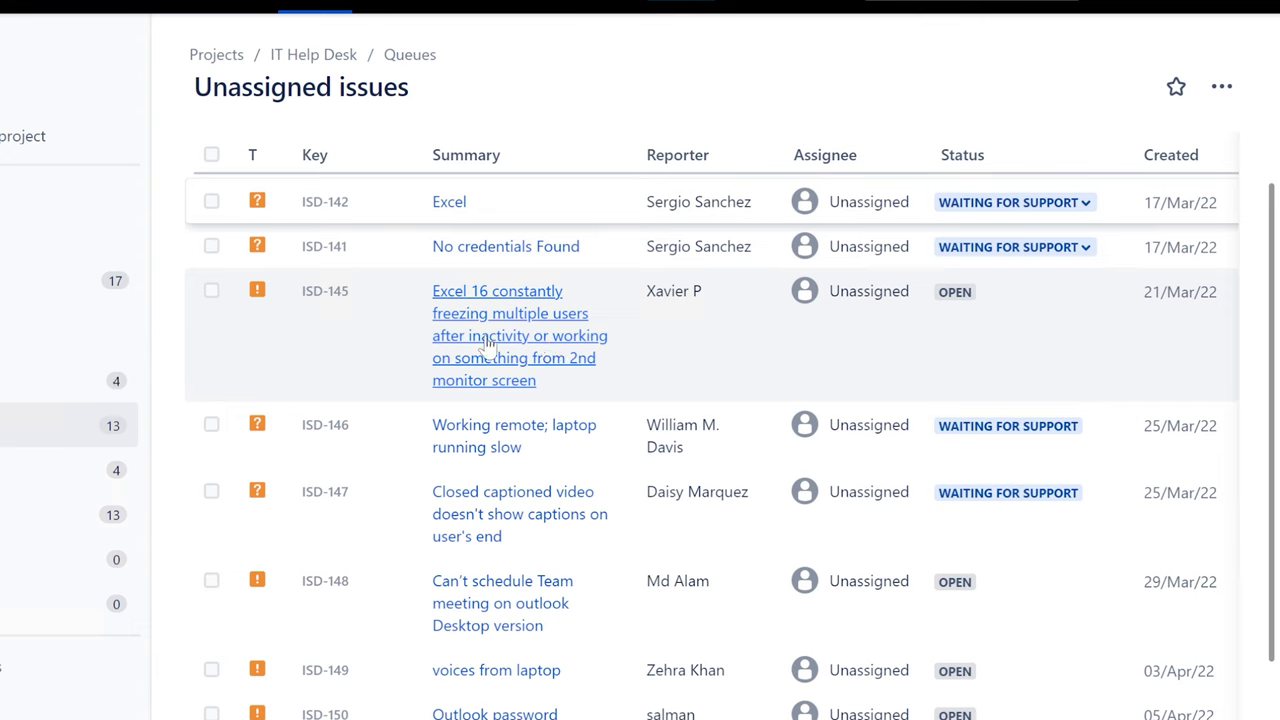
# Open the unassigned request about Excel 16 constantly freezing for multiple users and assign it to yourself.
pyautogui.click(519, 325)
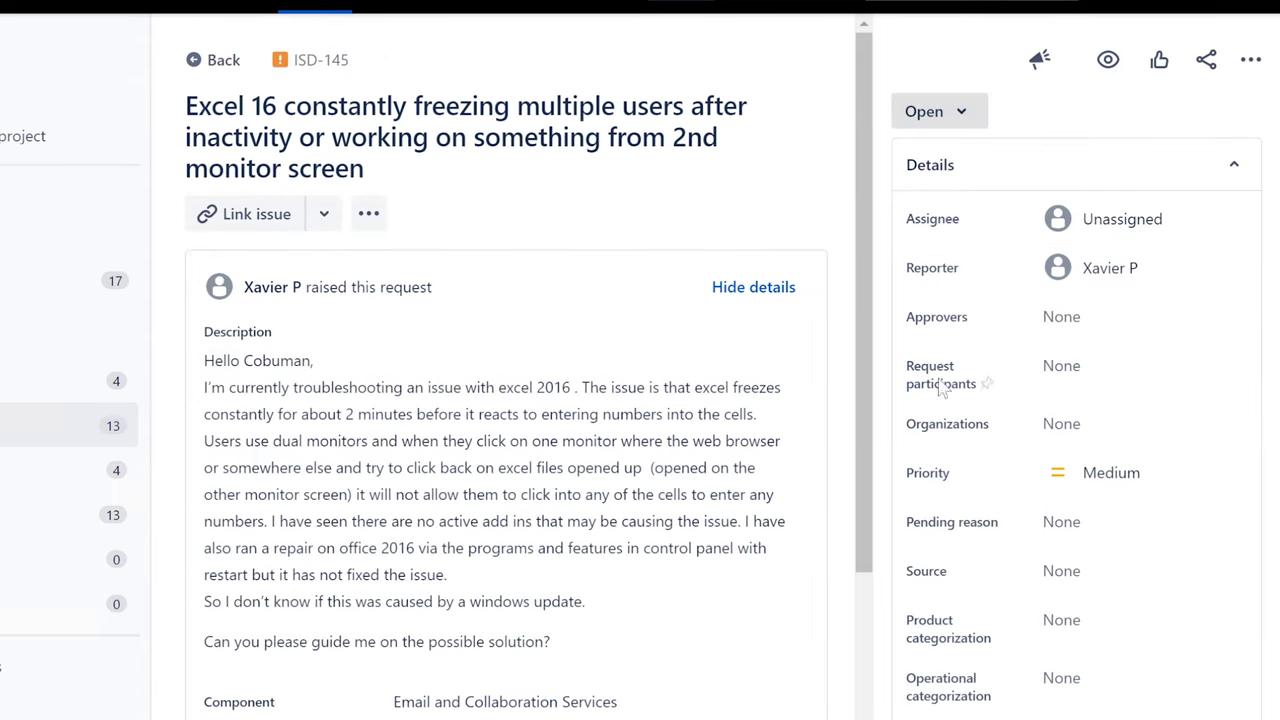
pyautogui.click(985, 469)
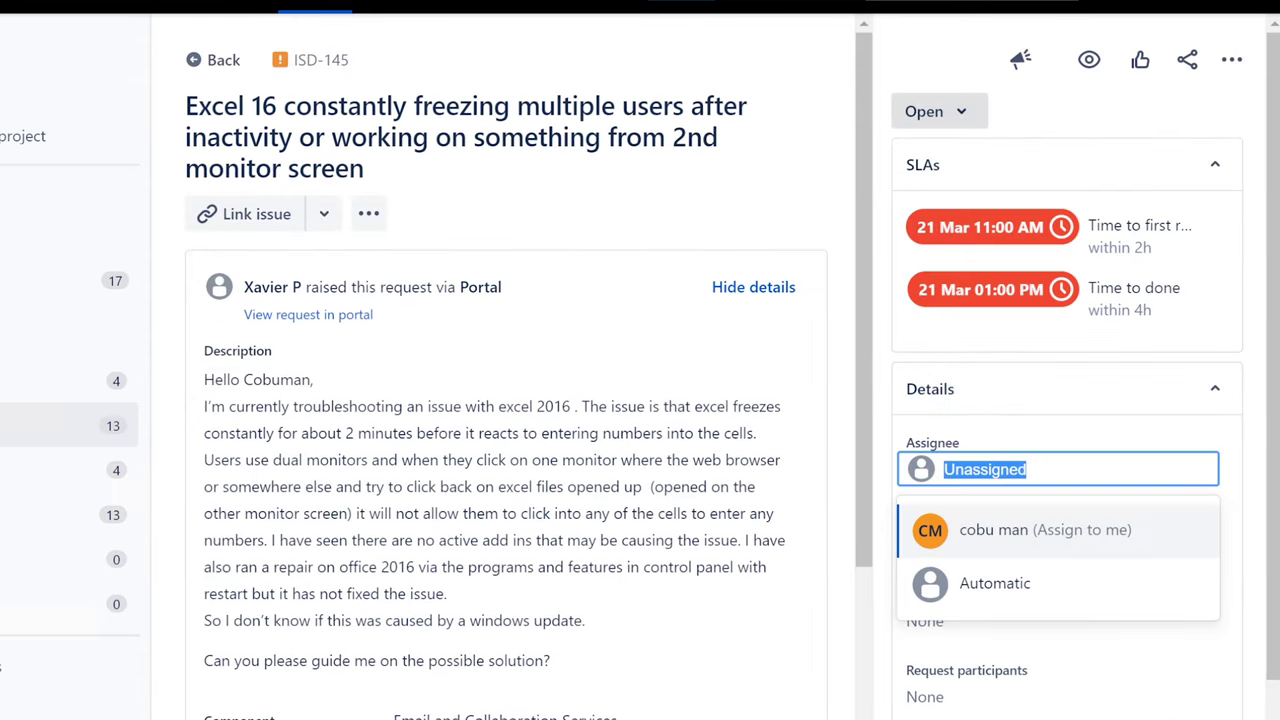
pyautogui.moveTo(204, 406); pyautogui.dragTo(749, 460)
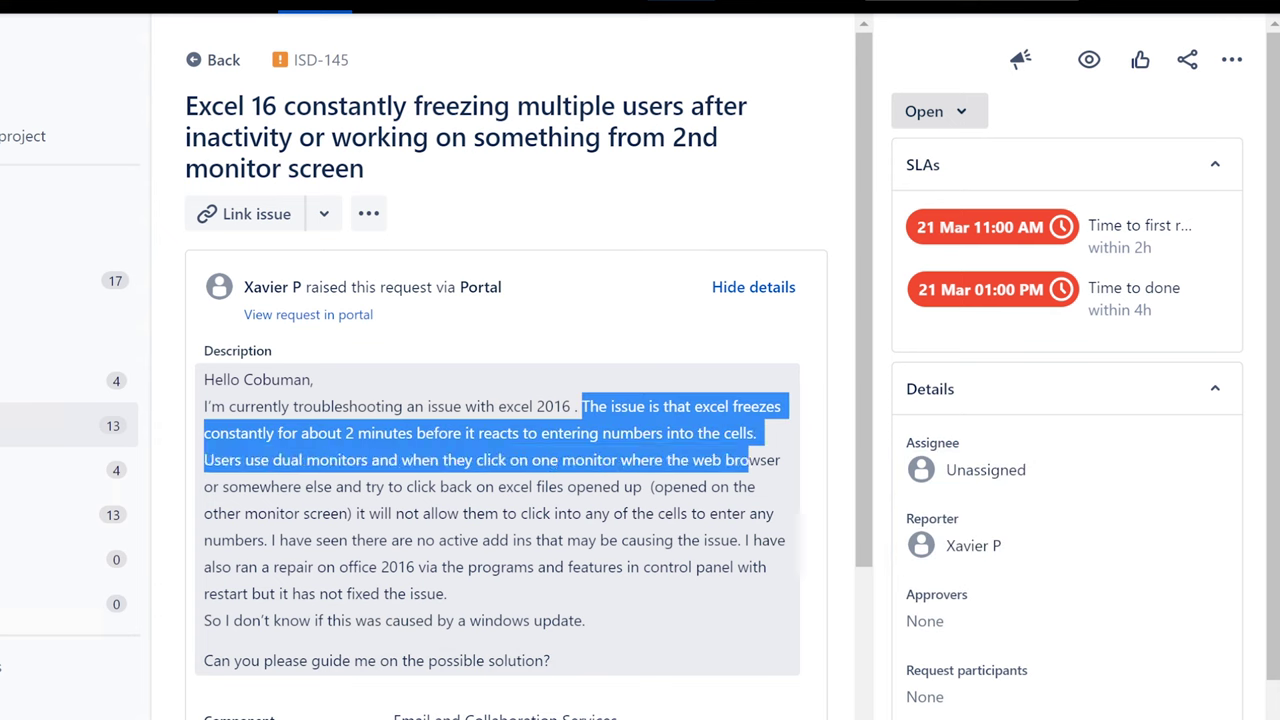
pyautogui.click(749, 460)
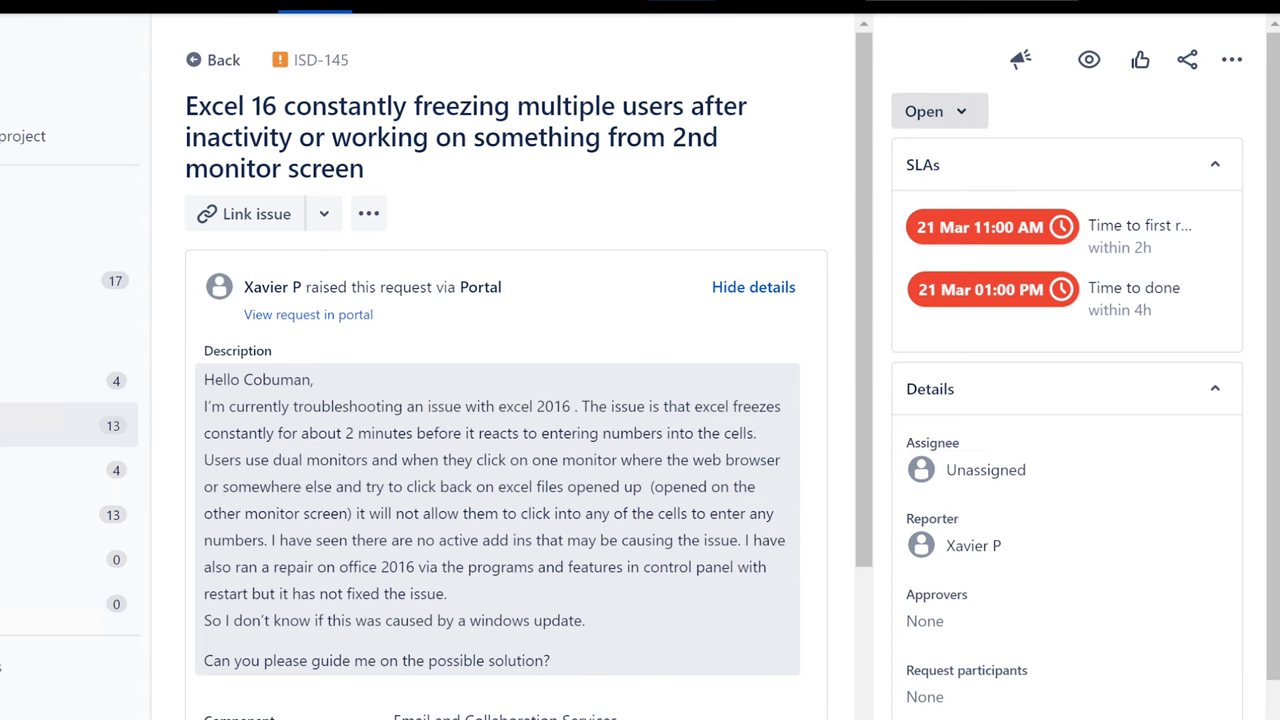
pyautogui.click(985, 470)
pyautogui.click(1000, 530)
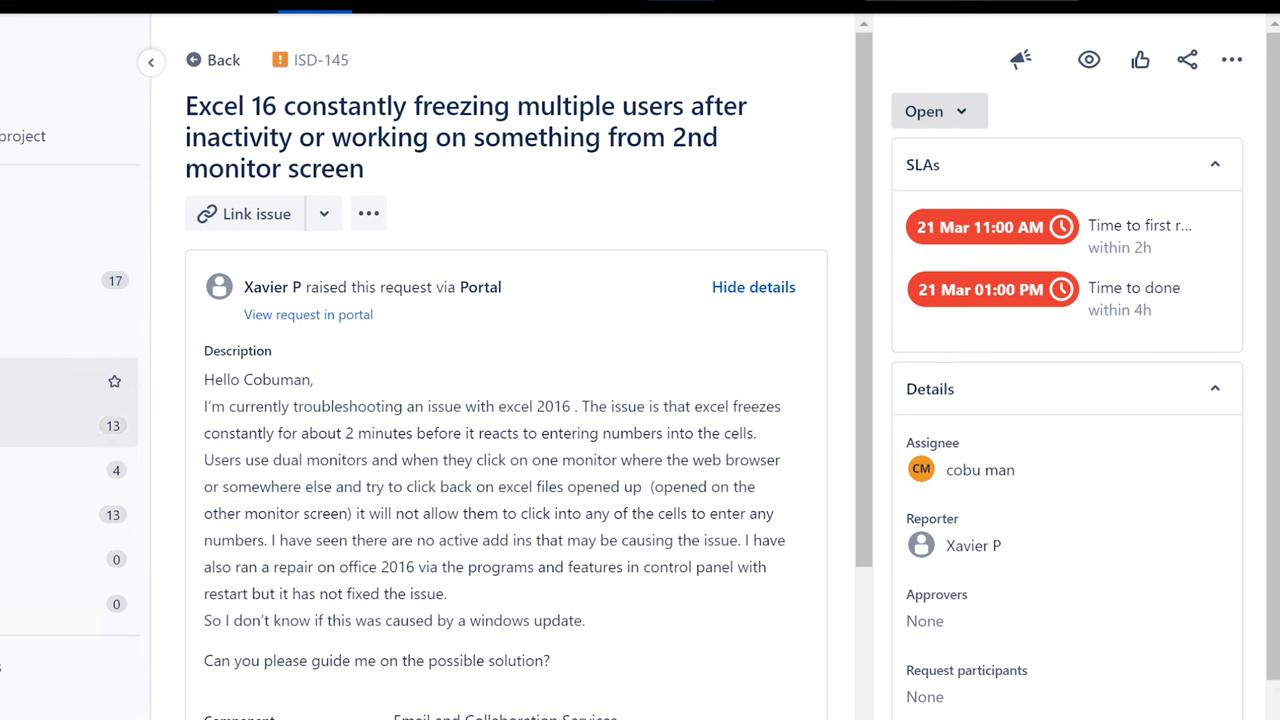
# Return to the unassigned issues, open the "Working remote; laptop running slow" request and assign it to yourself.
pyautogui.click(60, 425)
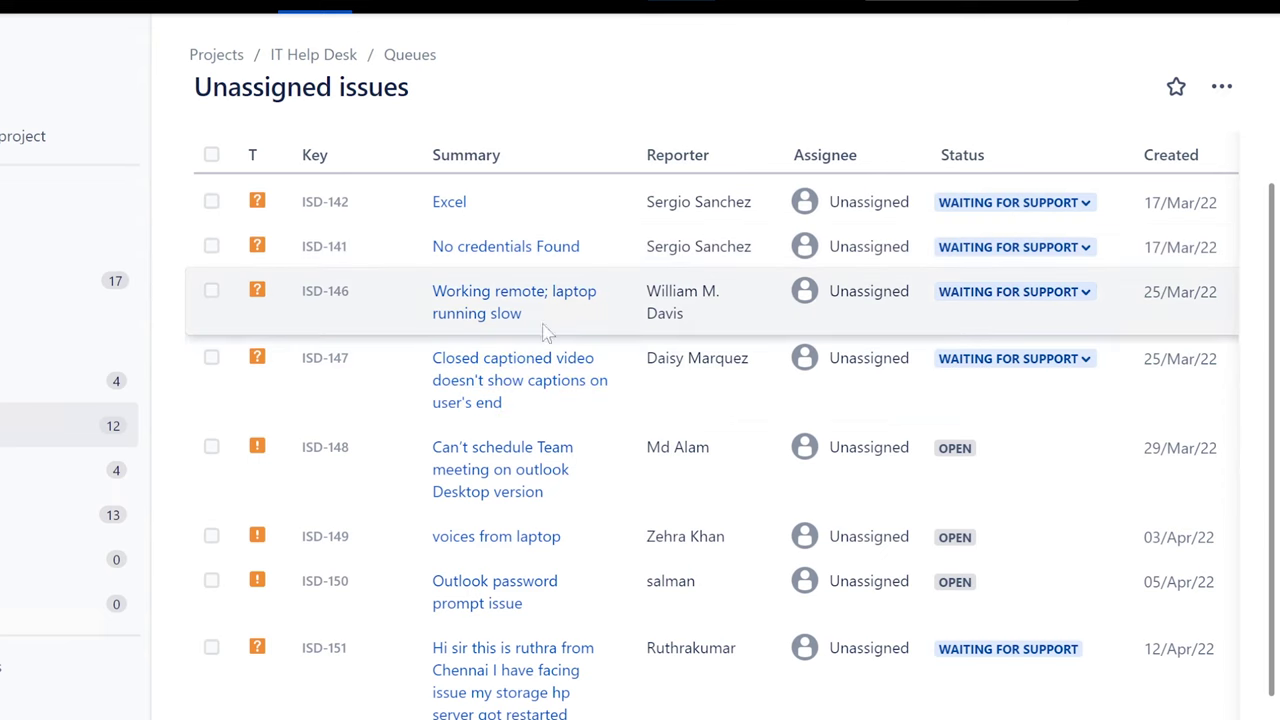
pyautogui.click(565, 303)
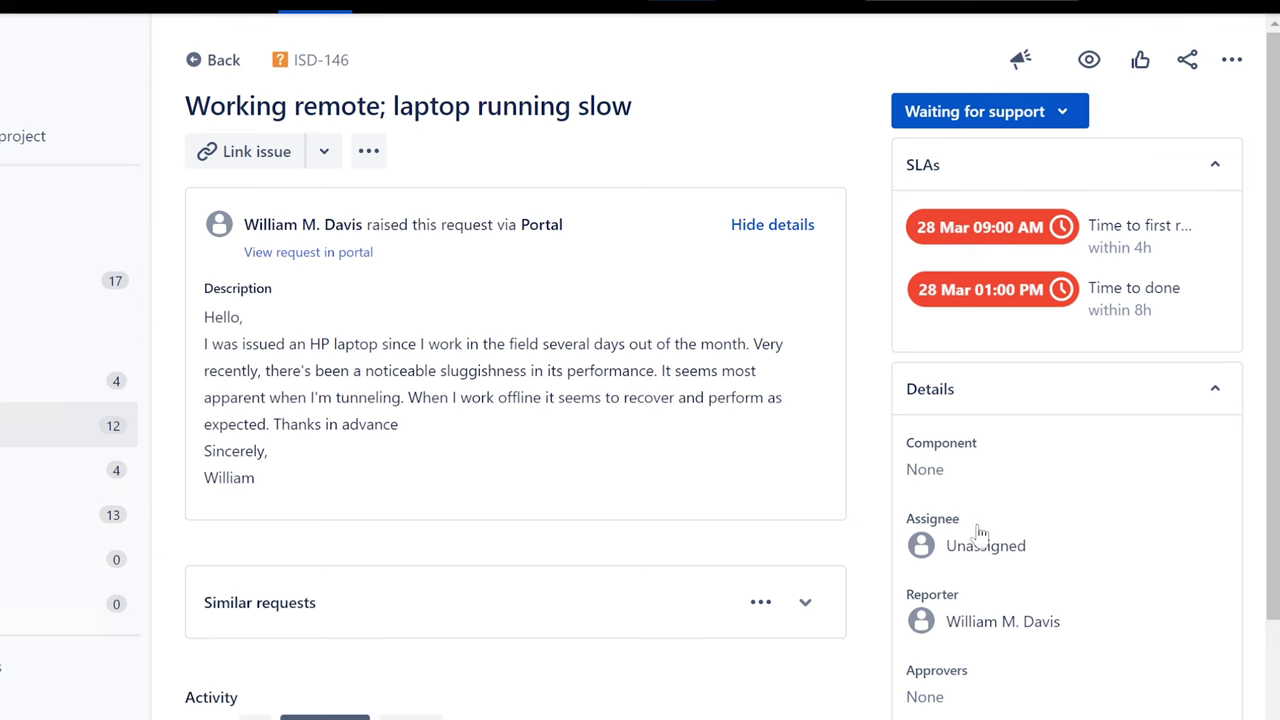
pyautogui.click(1070, 553)
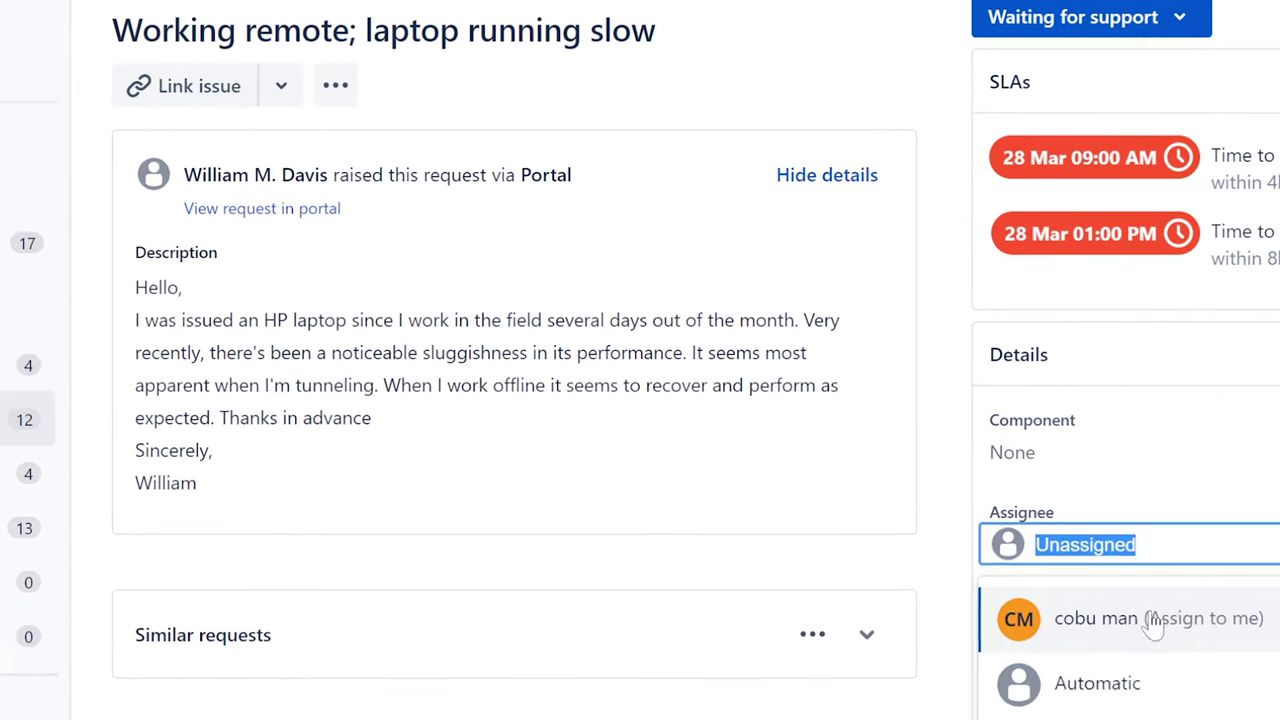
pyautogui.click(1150, 612)
# Examine the slow laptop request's title and description, highlighting the passages about sluggish performance and "I'm tunneling.".
pyautogui.click(390, 44)
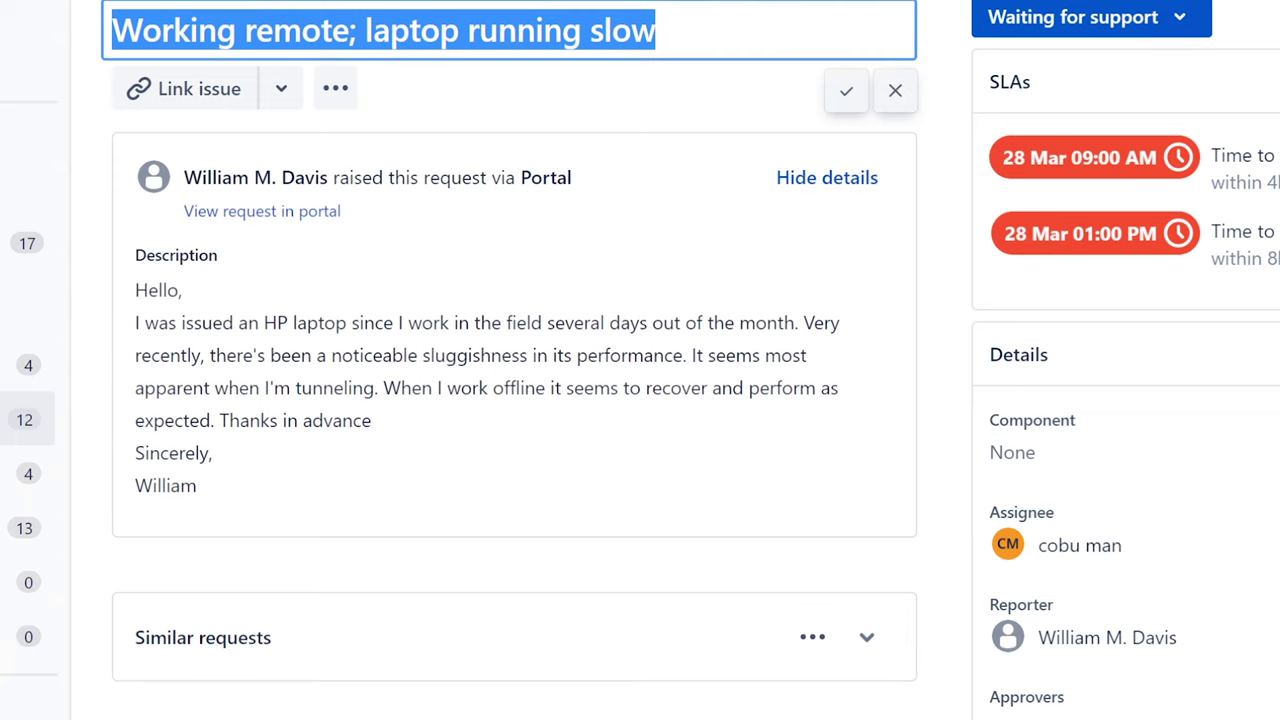
pyautogui.moveTo(135, 288); pyautogui.dragTo(377, 385)
pyautogui.click(800, 333)
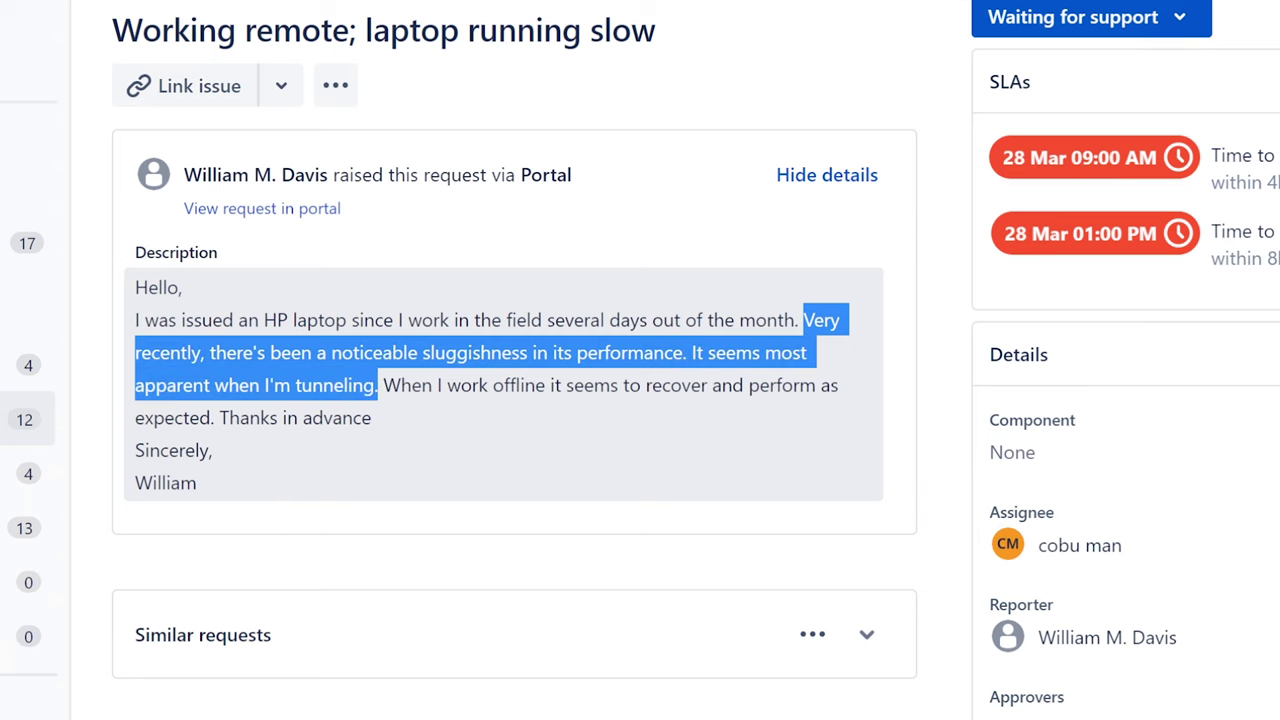
pyautogui.moveTo(377, 385); pyautogui.dragTo(609, 470)
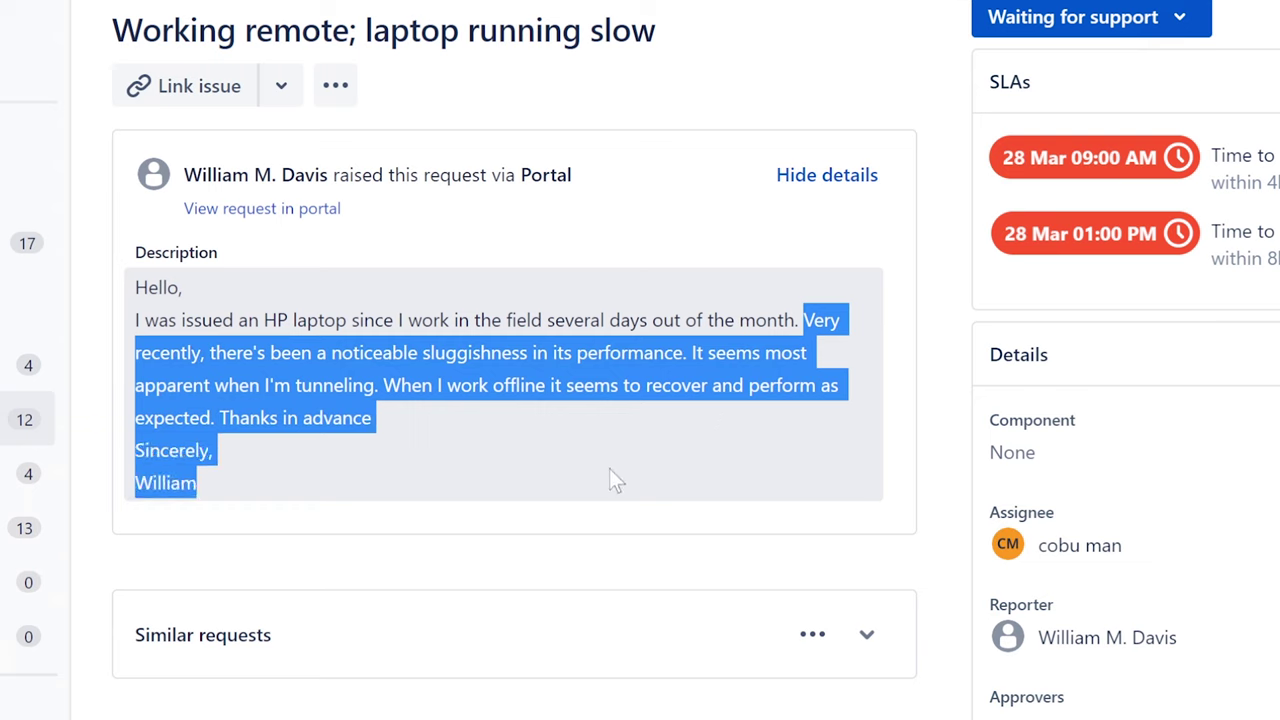
pyautogui.click(329, 369)
pyautogui.moveTo(262, 385); pyautogui.dragTo(396, 382)
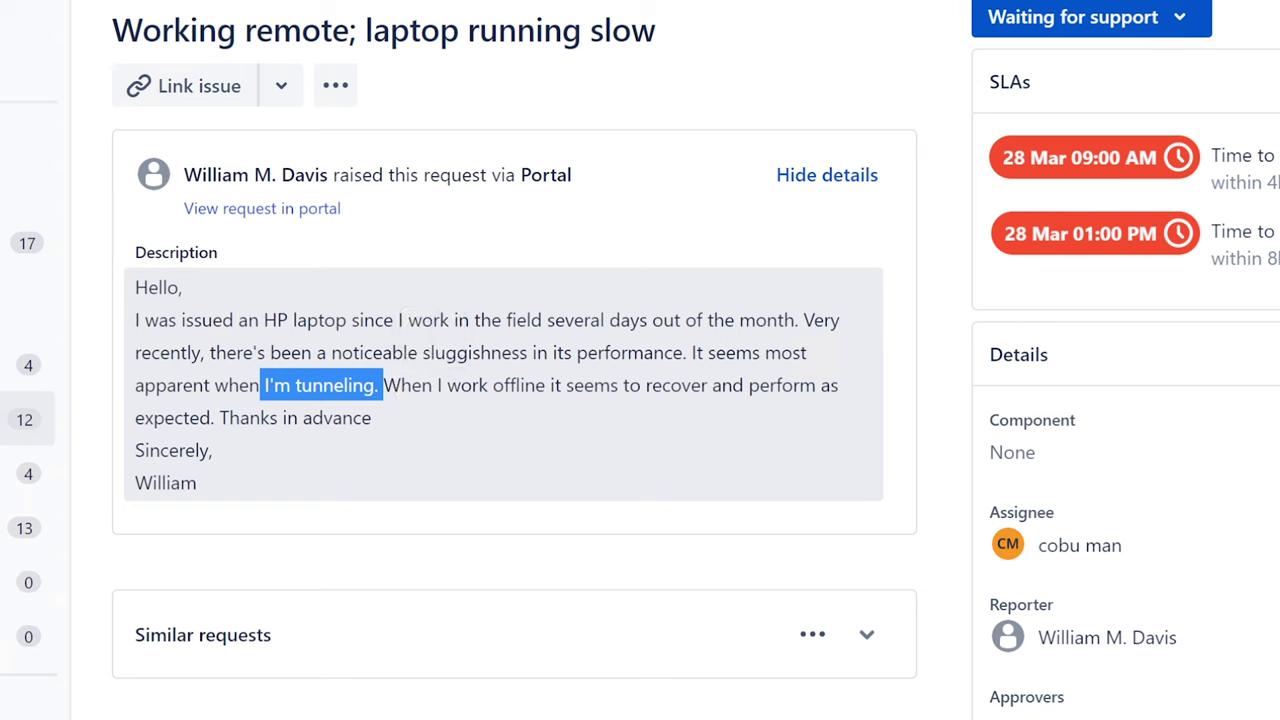
pyautogui.click(320, 385)
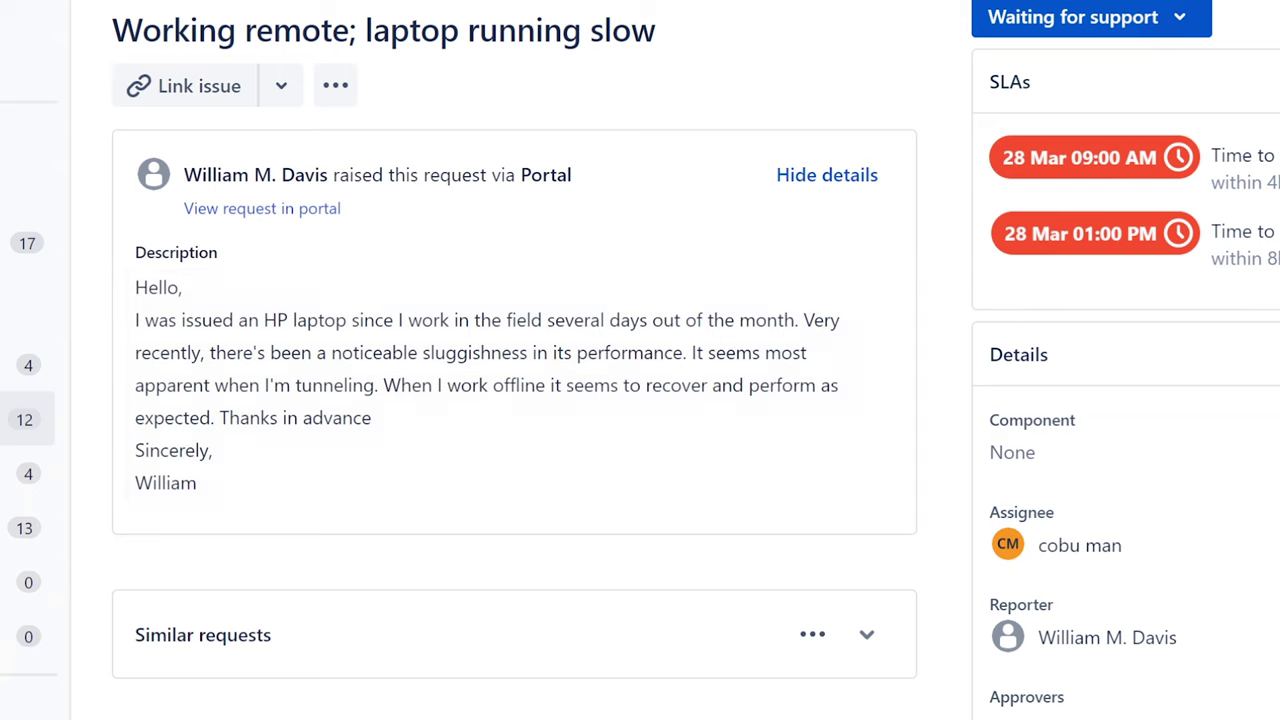
pyautogui.moveTo(131, 318); pyautogui.dragTo(388, 386)
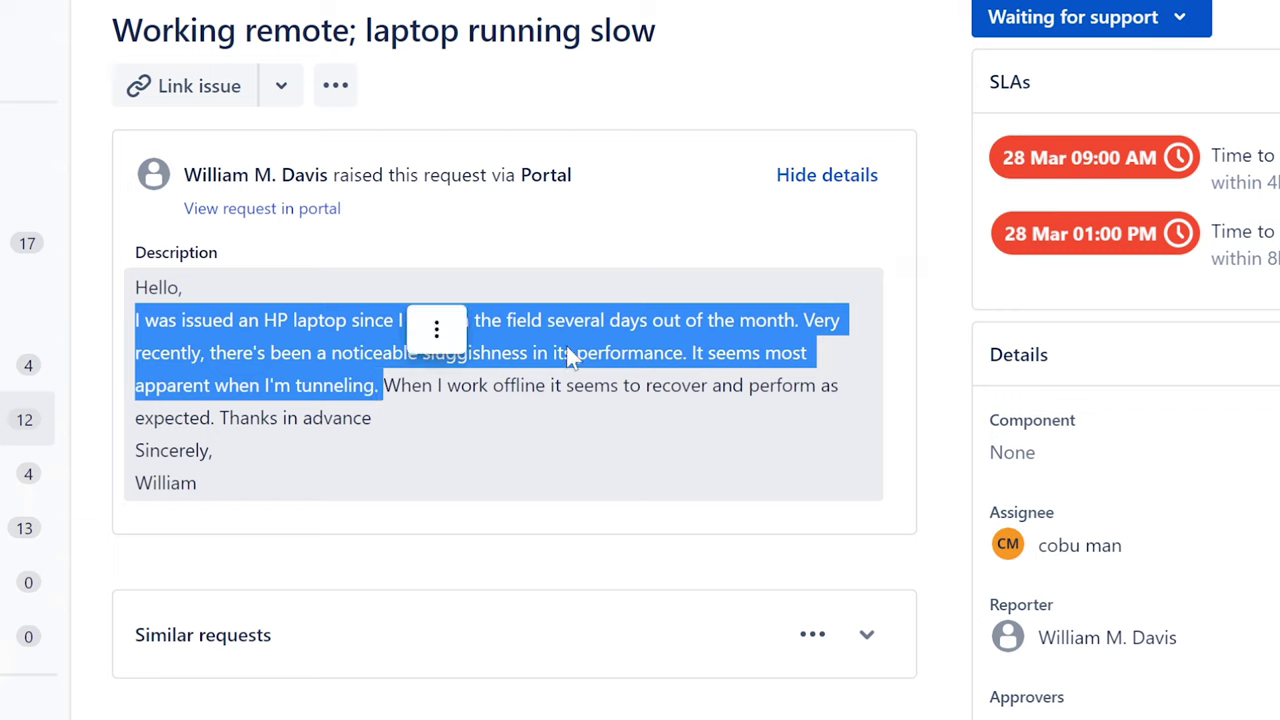
pyautogui.click(388, 386)
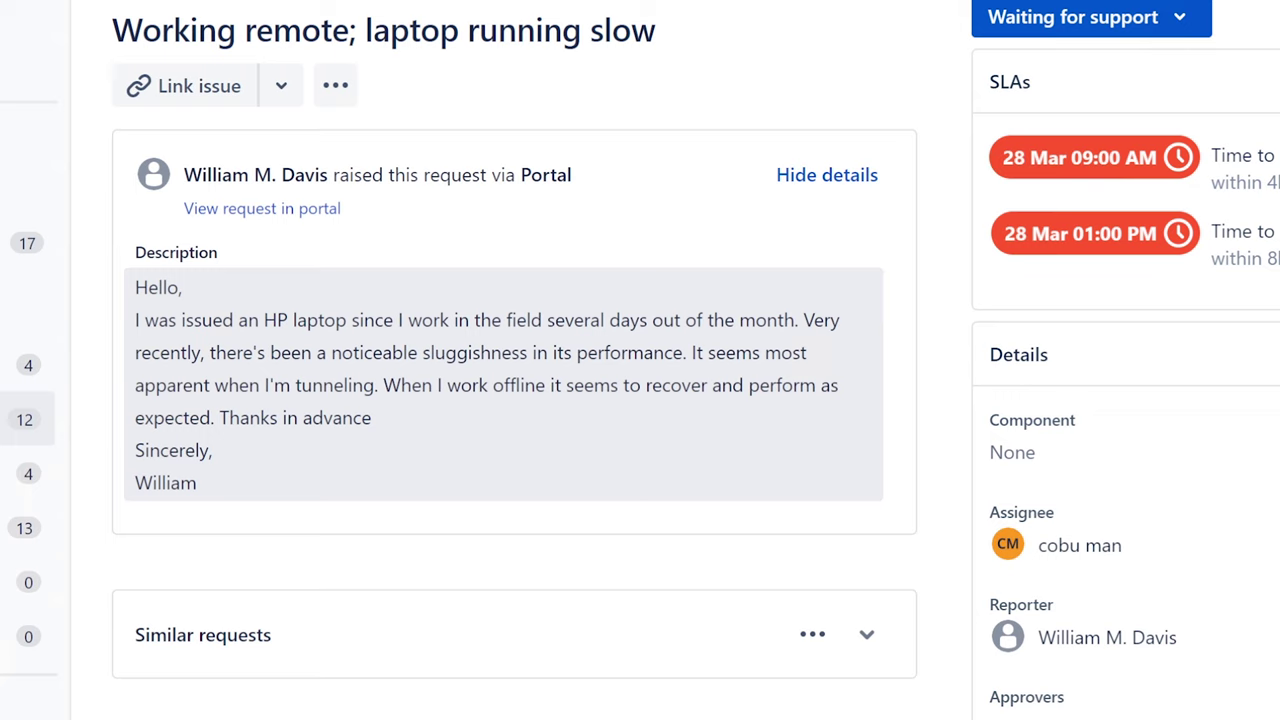
pyautogui.moveTo(379, 385); pyautogui.dragTo(262, 385)
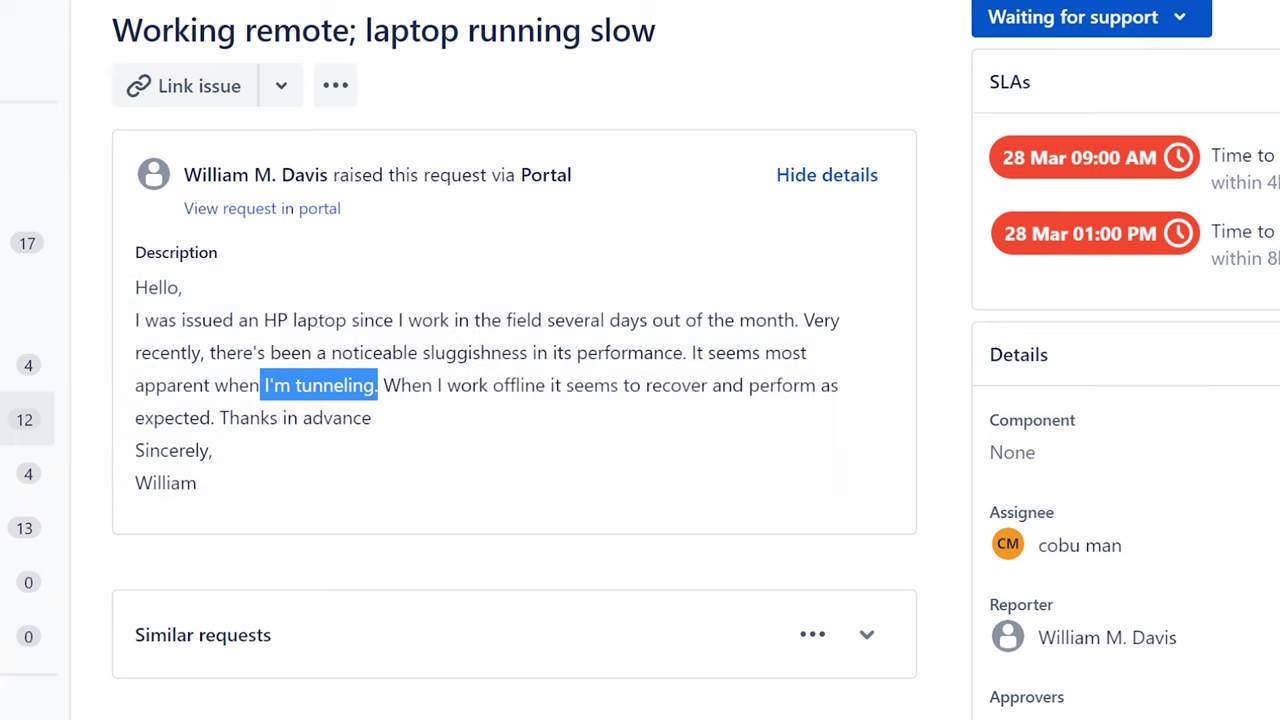
# Write a customer reply introducing the agent by first name with Pc support, followed by "I have your ticket about slow laptop.".
pyautogui.scroll(-1, 515, 380)
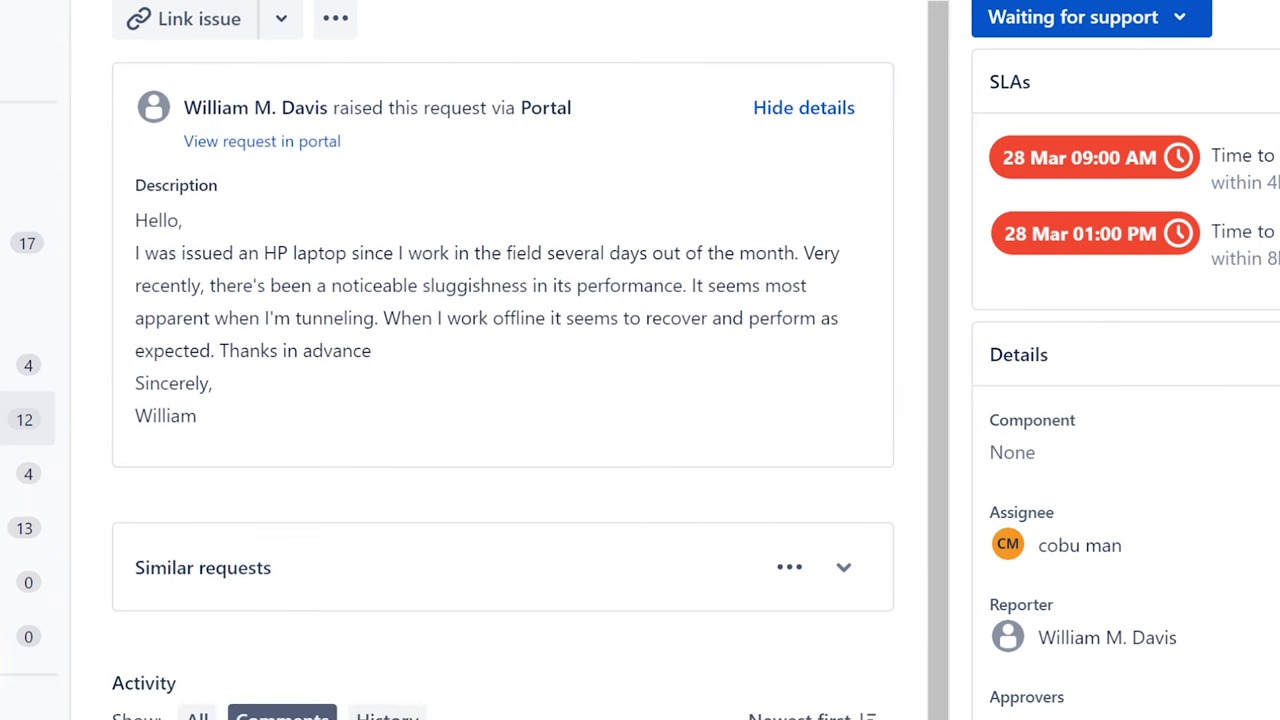
pyautogui.scroll(-1, 1103, 438)
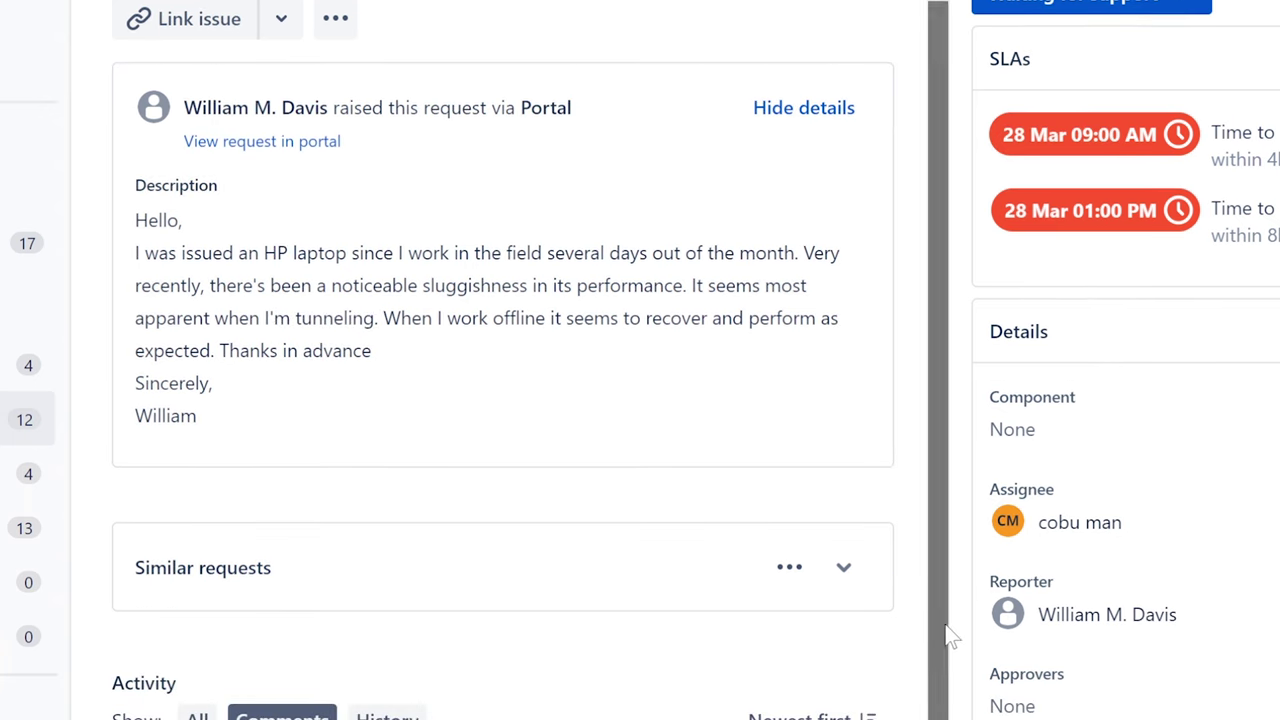
pyautogui.scroll(-1, 950, 635)
pyautogui.write('Hello')
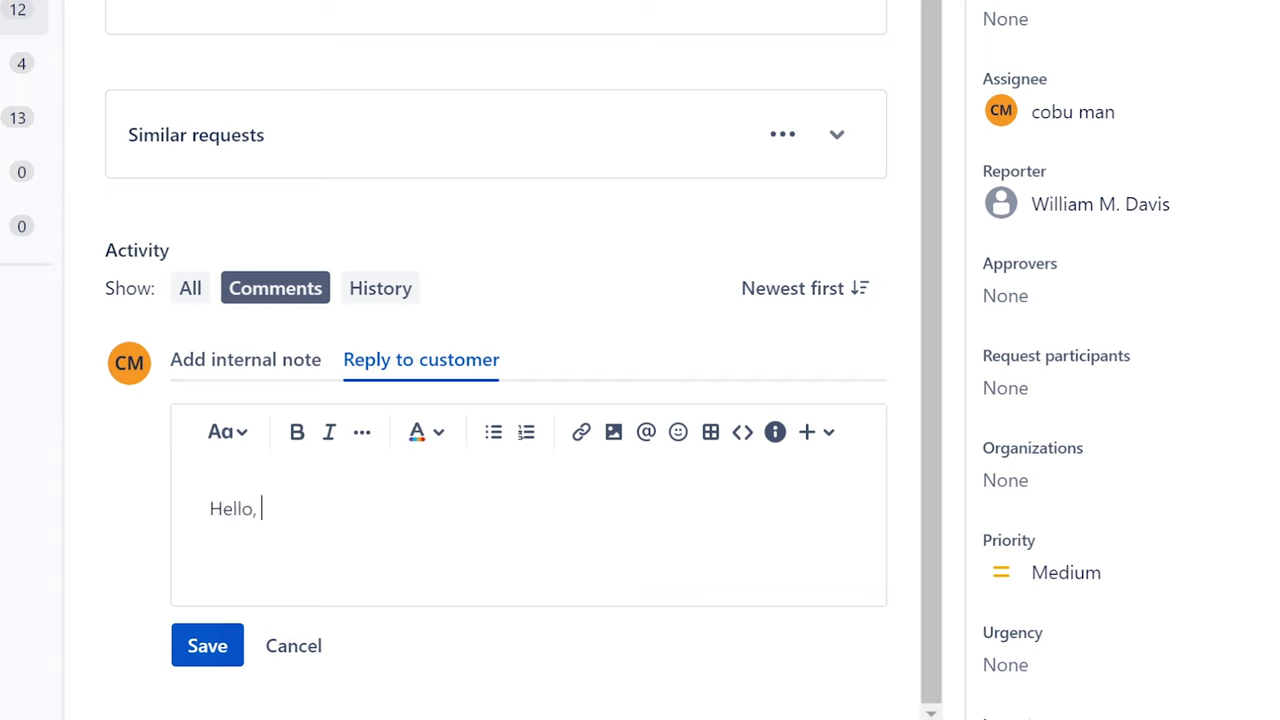
pyautogui.write(', this is Ervin with Pc support. I have your ticket aob')
pyautogui.press('BackSpace')
pyautogui.press('BackSpace')
pyautogui.write('bo')
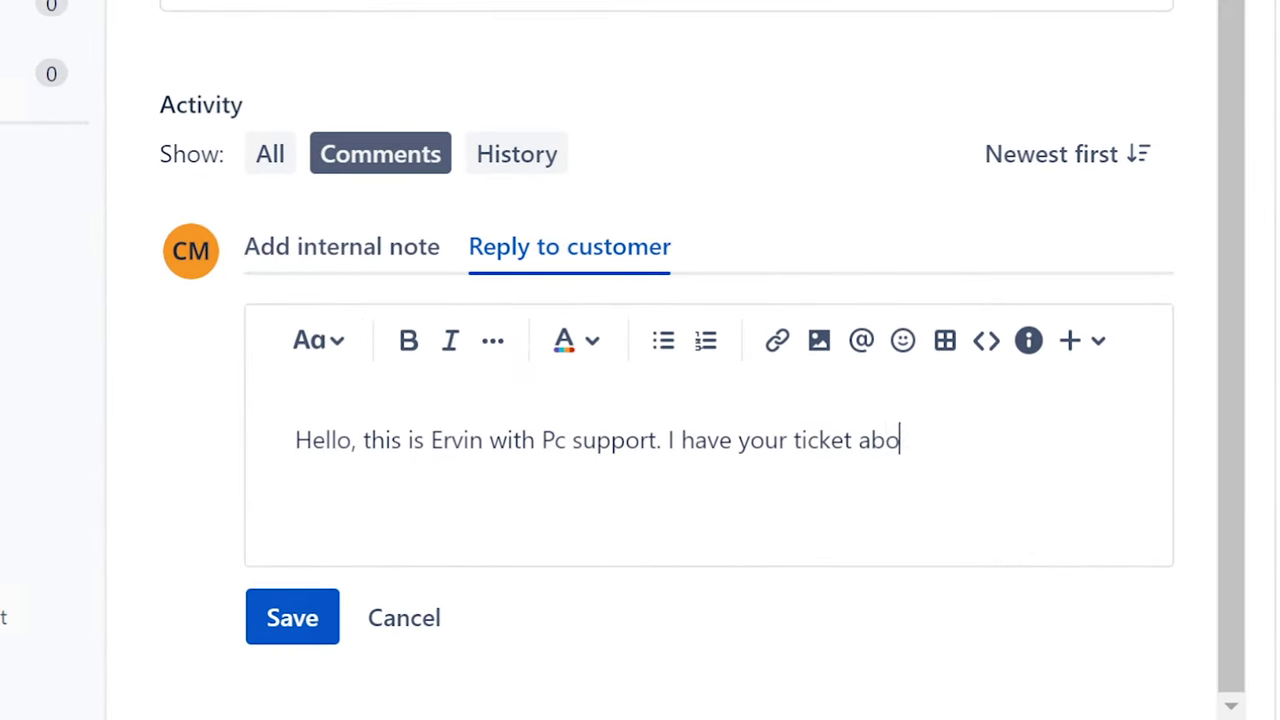
pyautogui.write('ut slow laptop.')
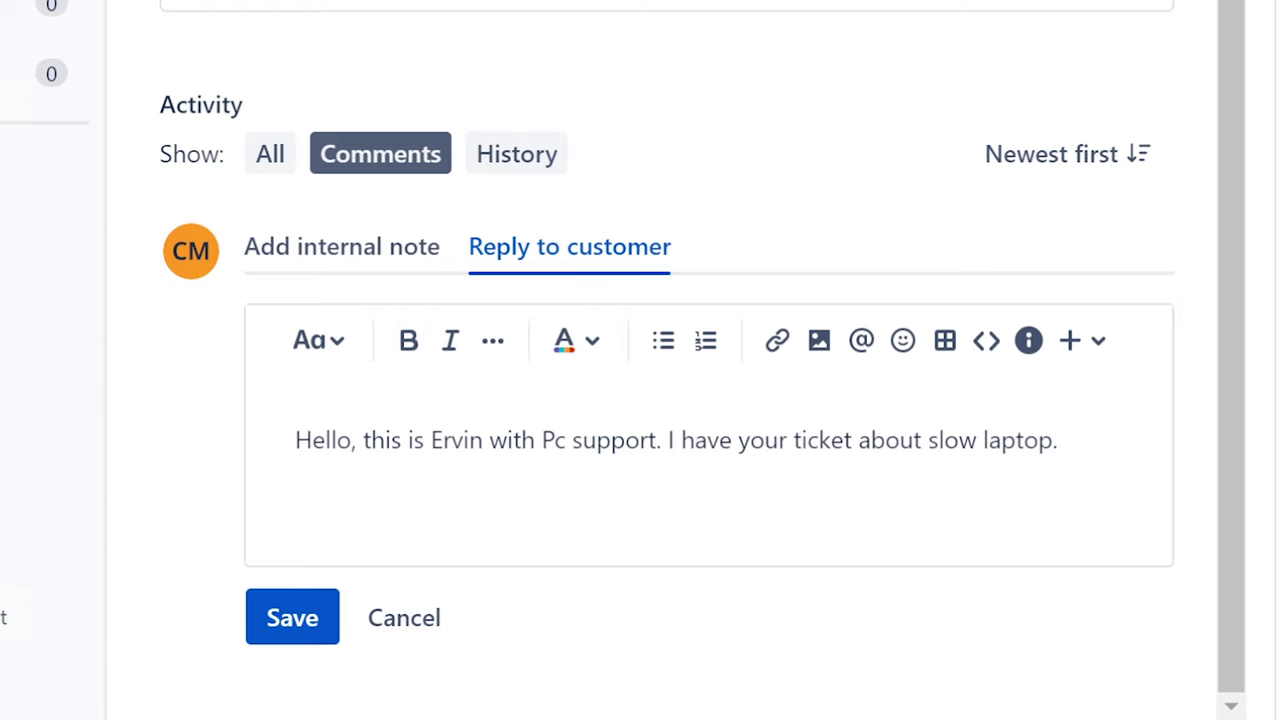
# Add a new paragraph reading "Try below steps." to the slow laptop reply.
pyautogui.write('T')
pyautogui.press('Return')
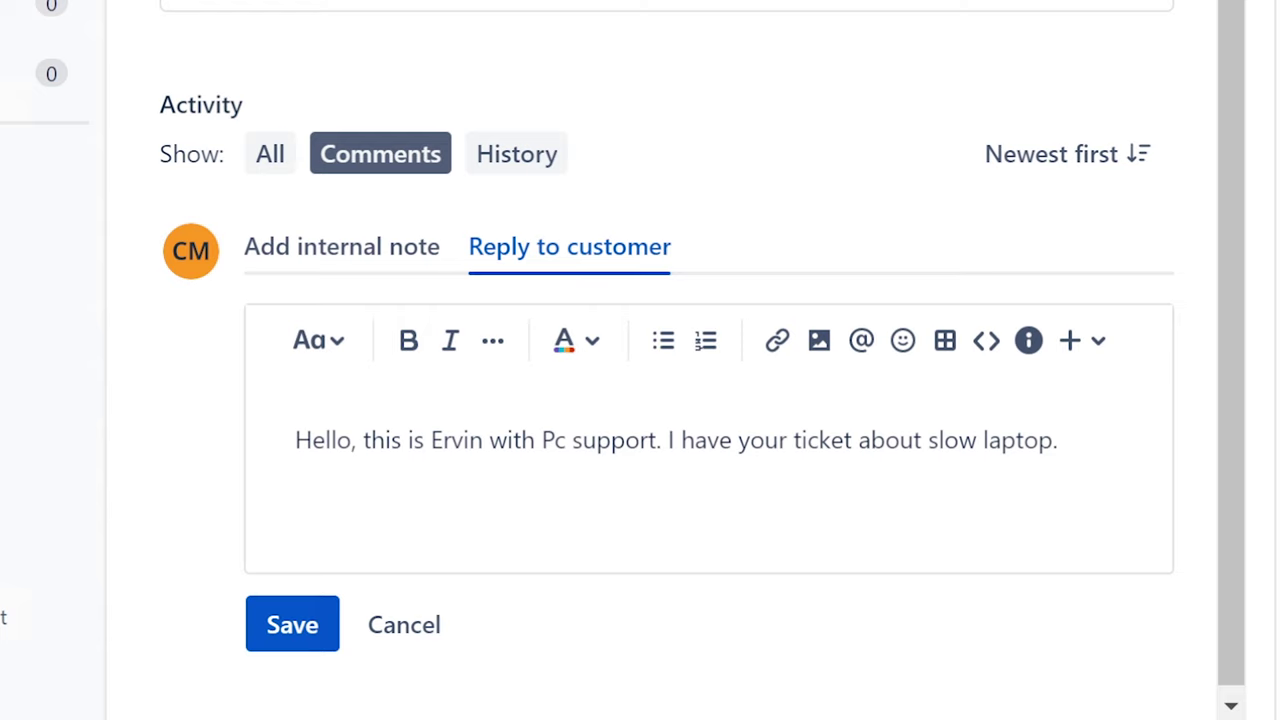
pyautogui.write('Try below steps.')
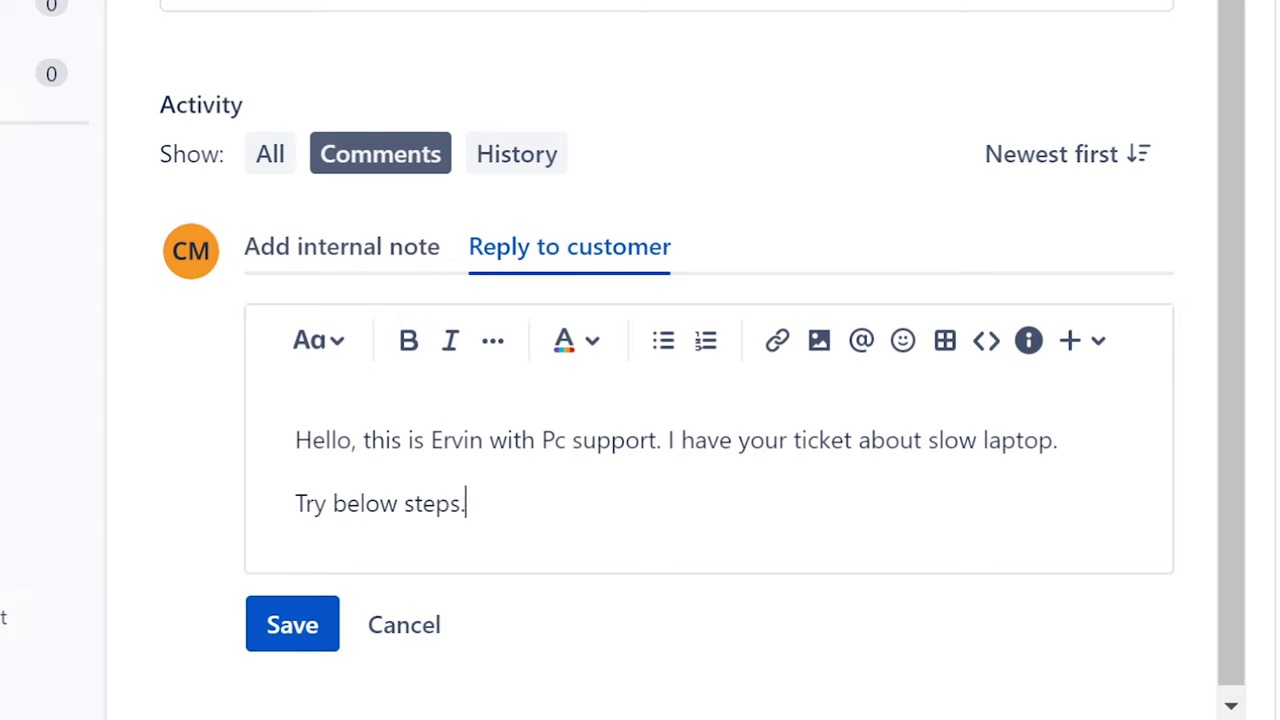